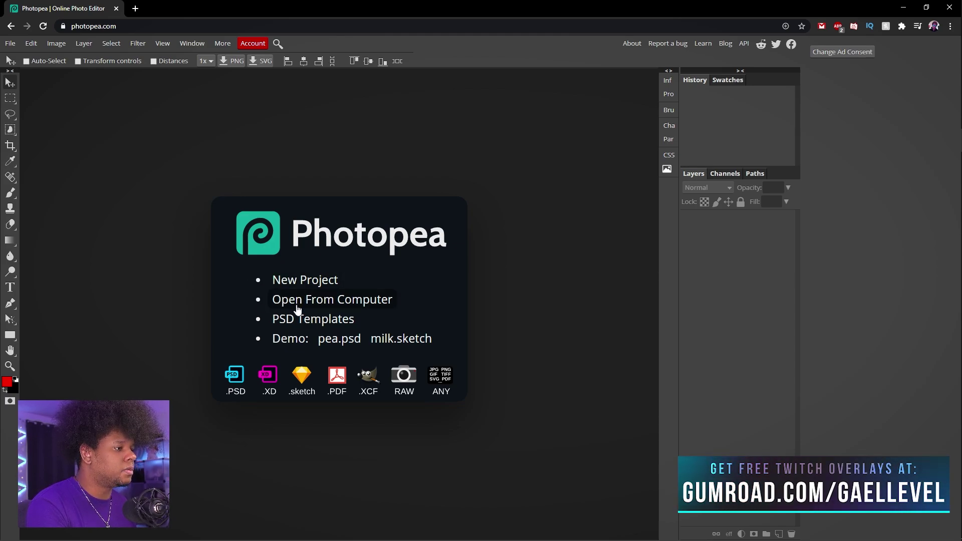
- Create a new project with a white background, entering a 1920 px width, a 1080 px height and 300 DPI in that order
left_click(301, 281)
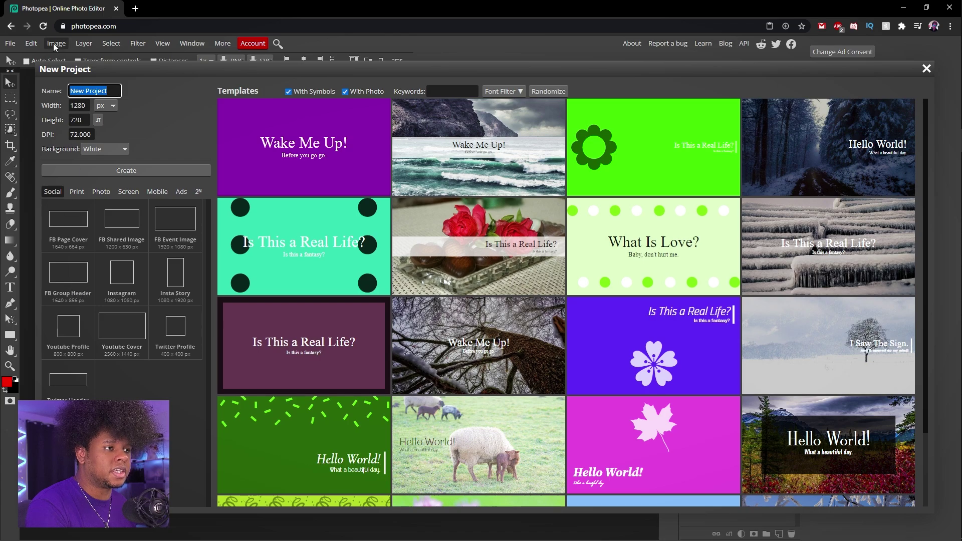
key("Tab")
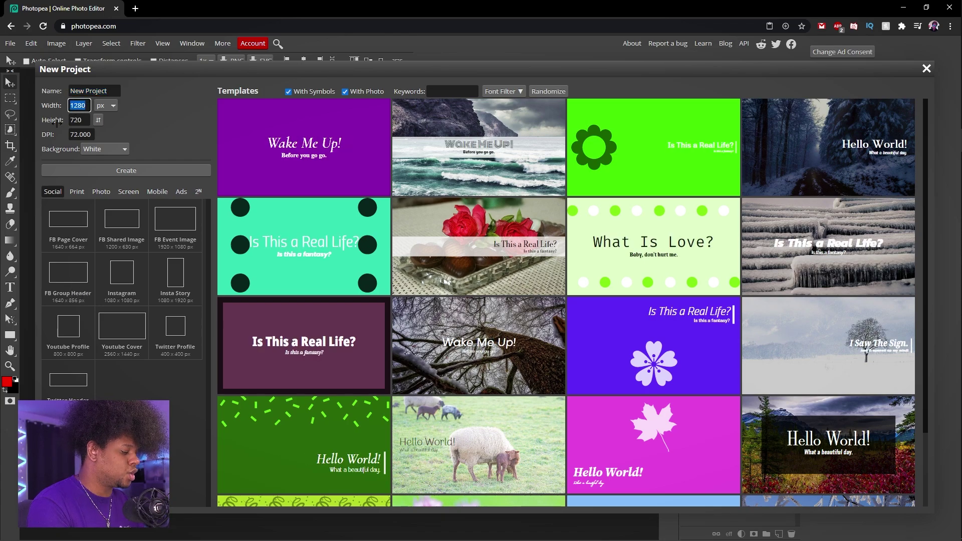
type("1920")
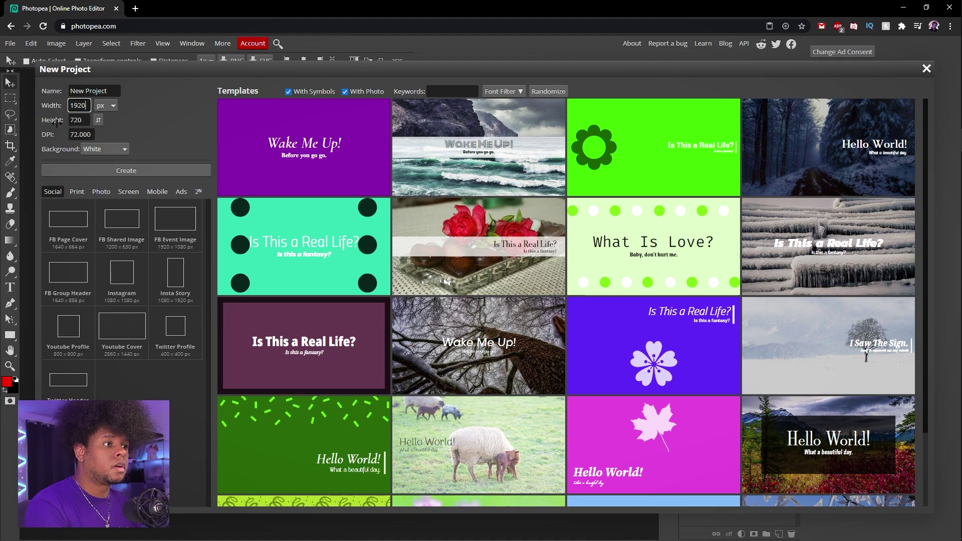
key("Tab")
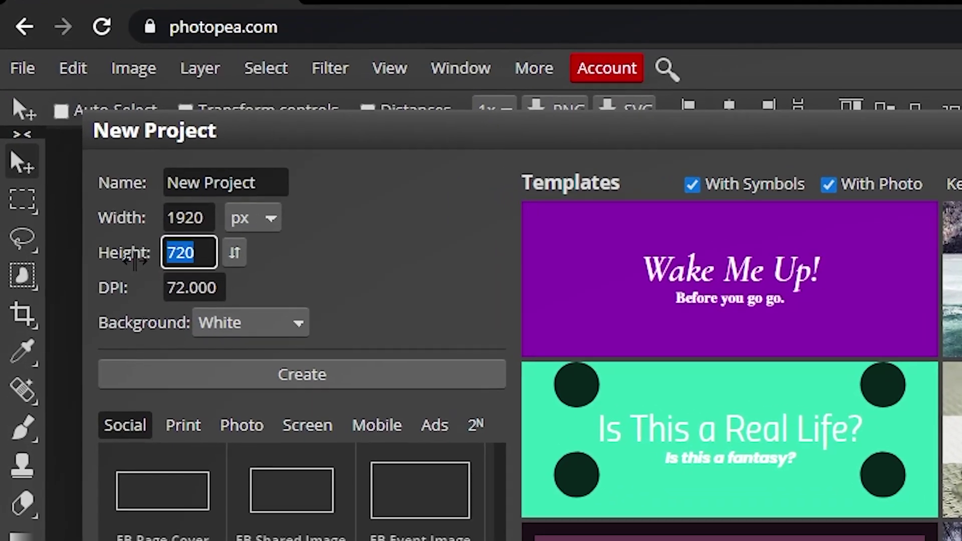
type("1080")
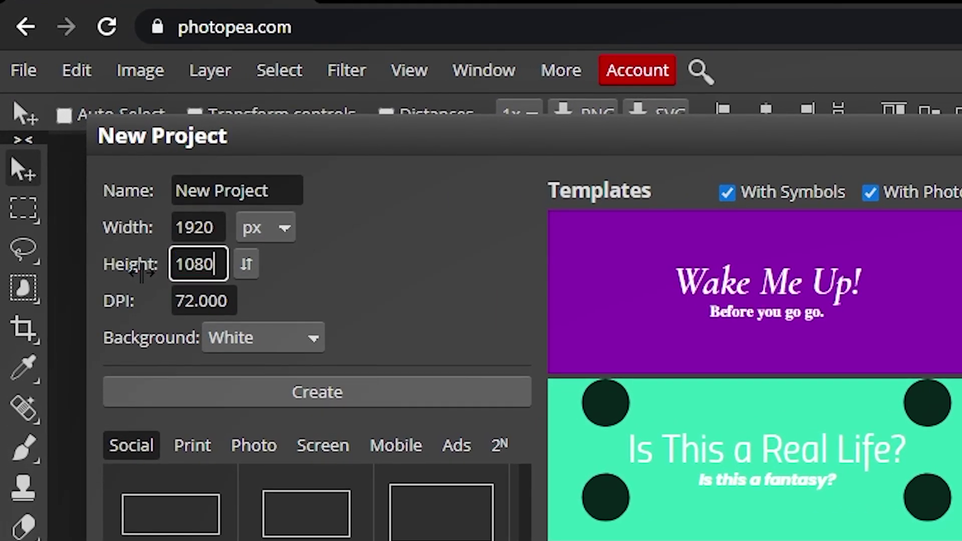
key("Tab")
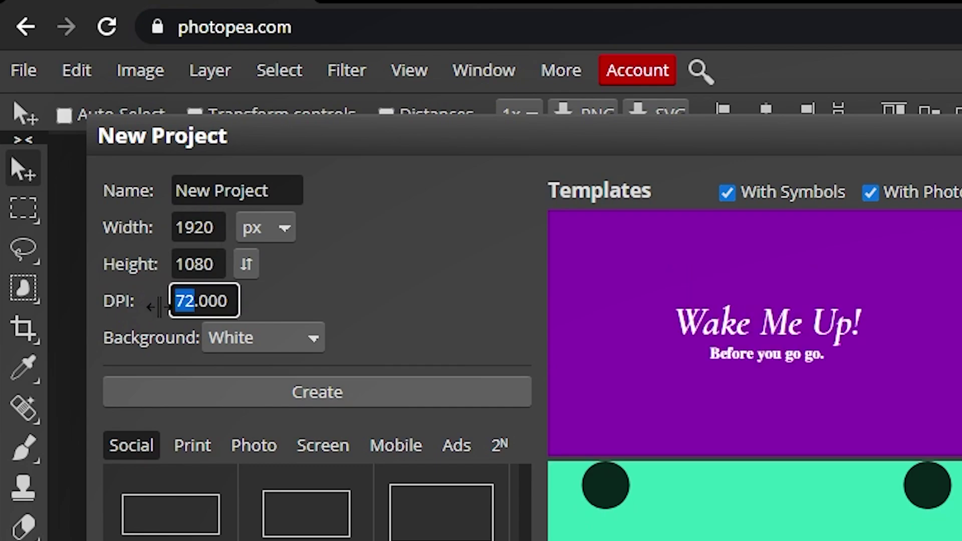
type("300")
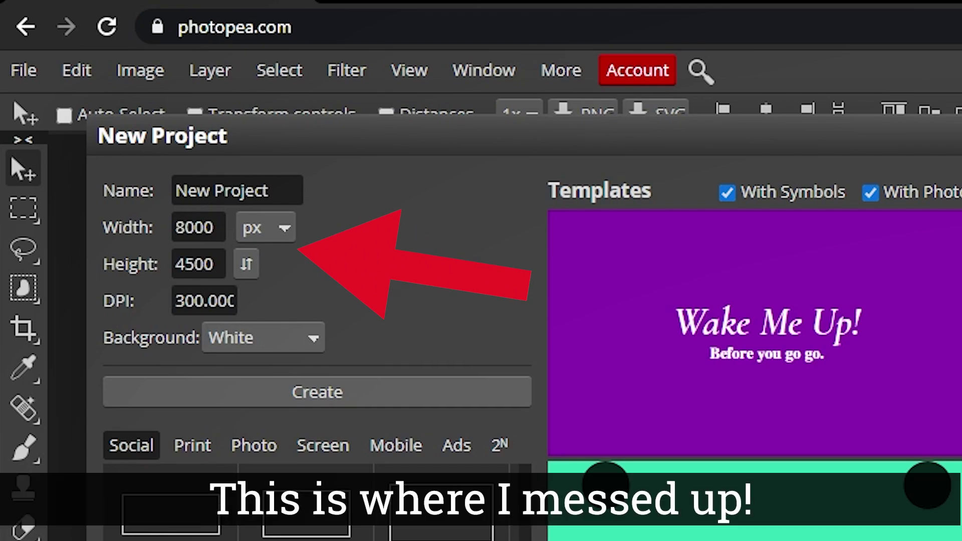
left_click(296, 398)
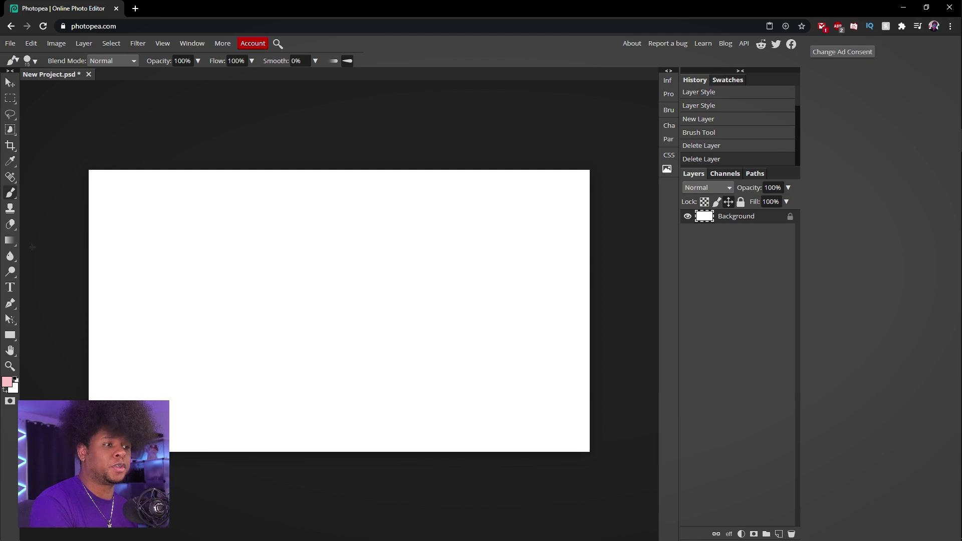
- Fill the white background with near-black, about #151515, using the Paint Bucket Tool
right_click(10, 196)
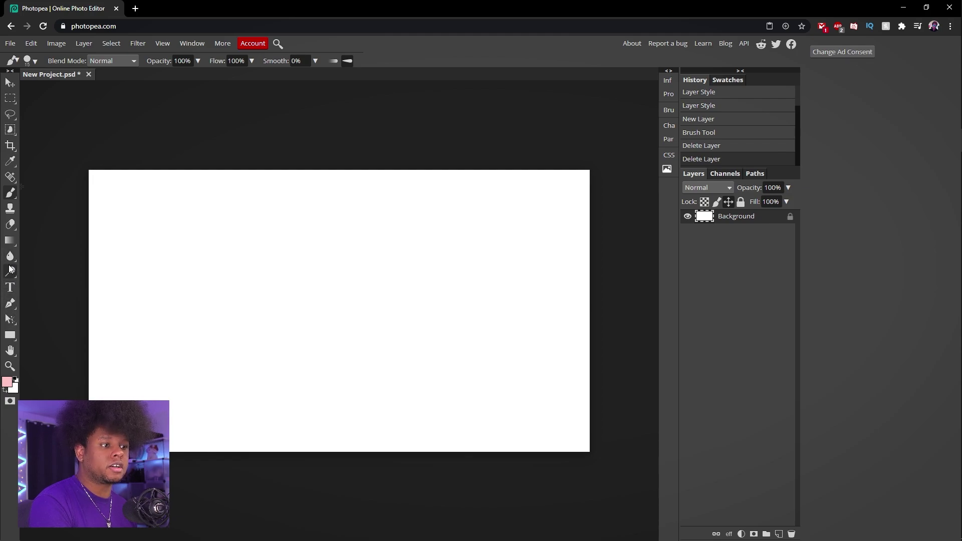
right_click(9, 242)
left_click(9, 242)
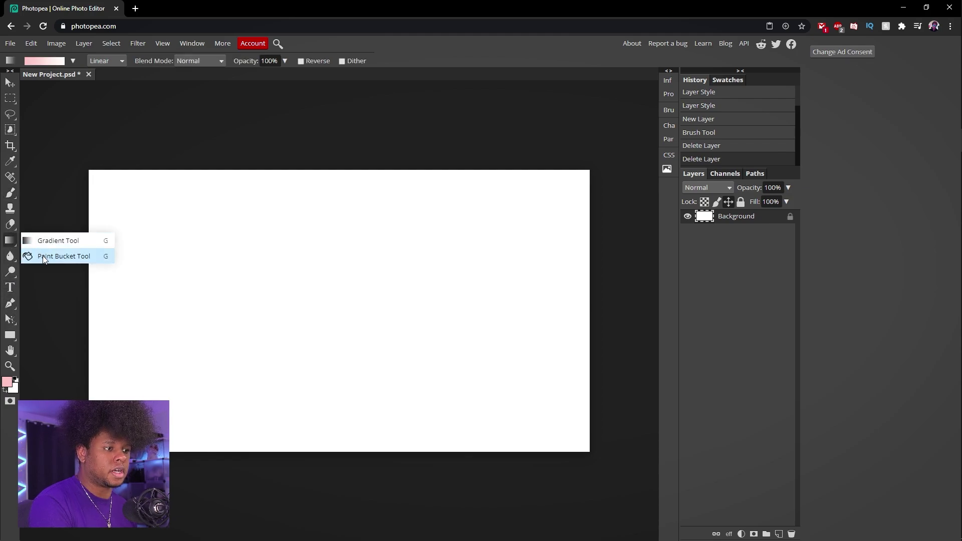
left_click(76, 258)
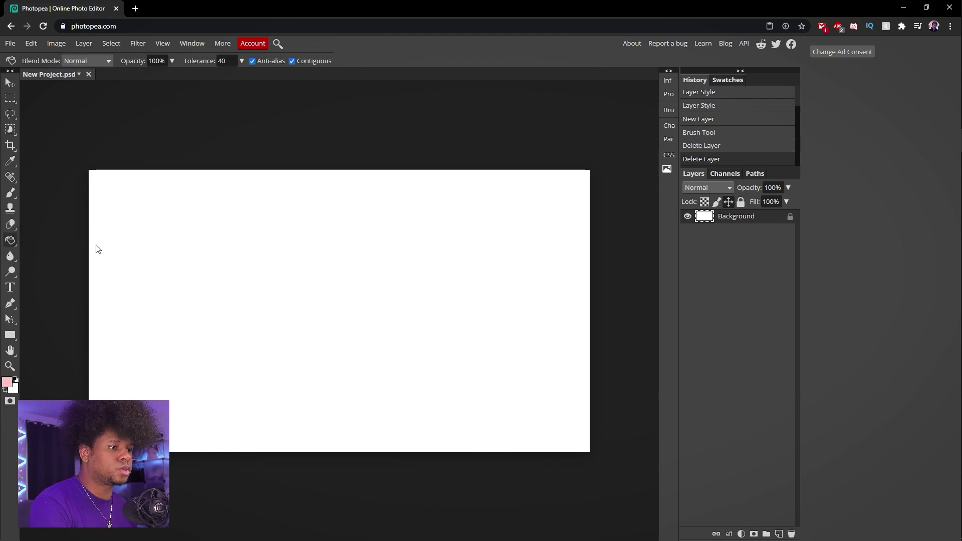
left_click(7, 382)
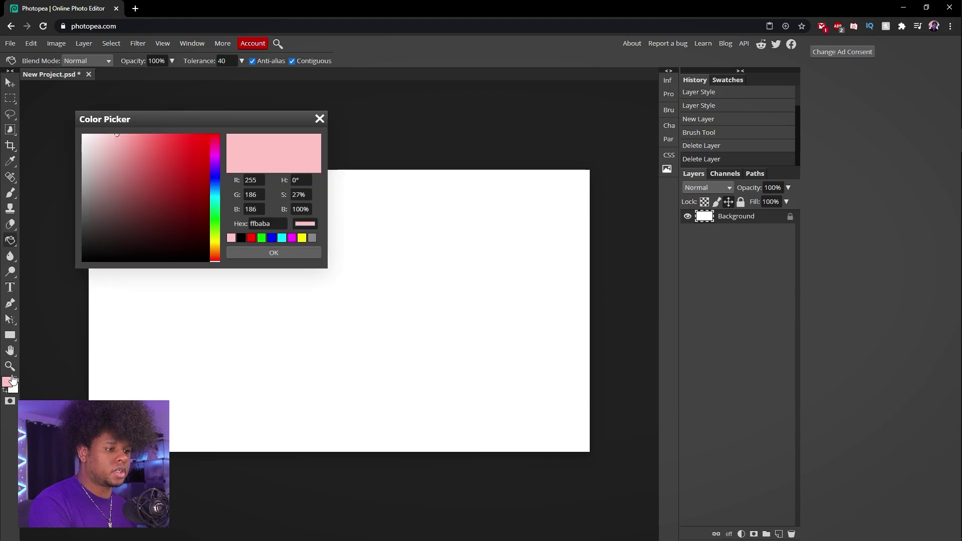
left_click_drag(164, 142, 75, 252)
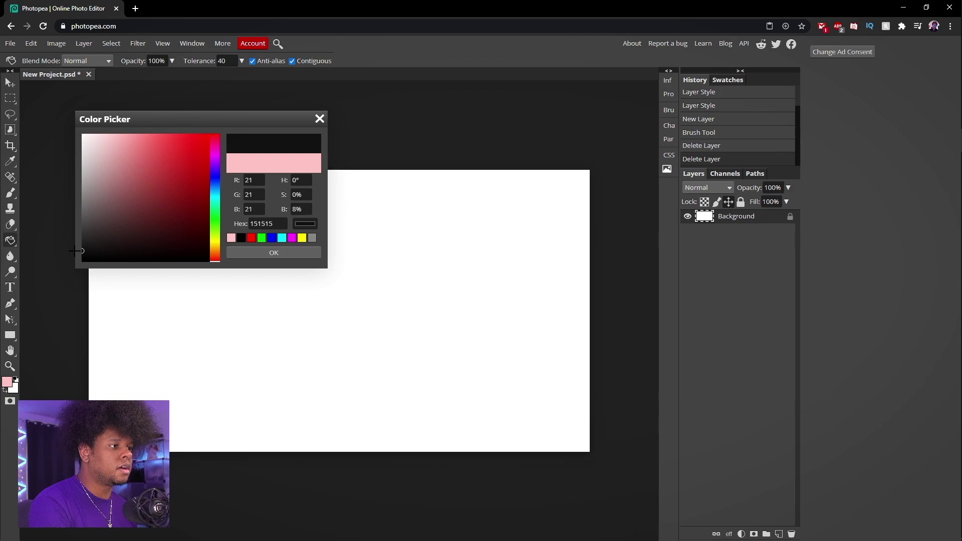
left_click(261, 252)
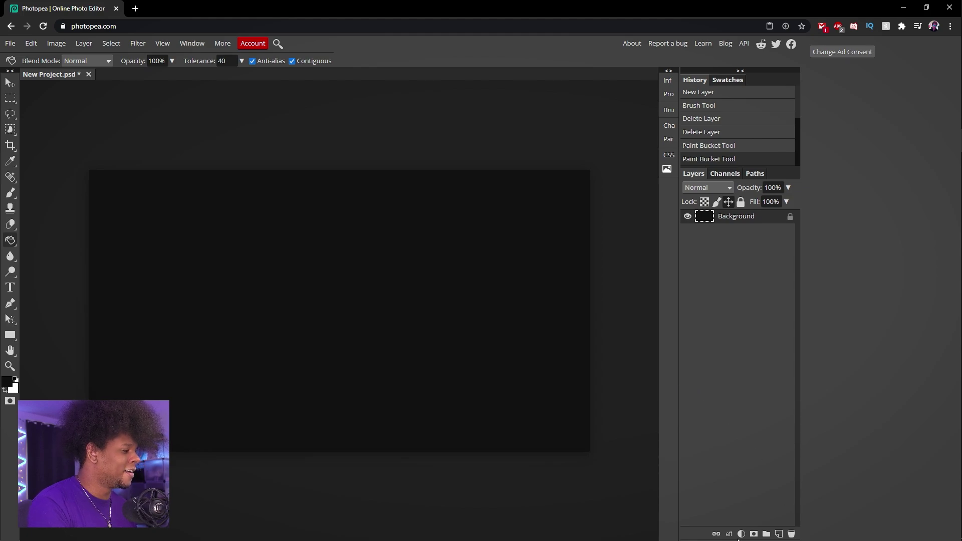
- Add a new layer above the background and scribble freehand white brush strokes on it
left_click(778, 533)
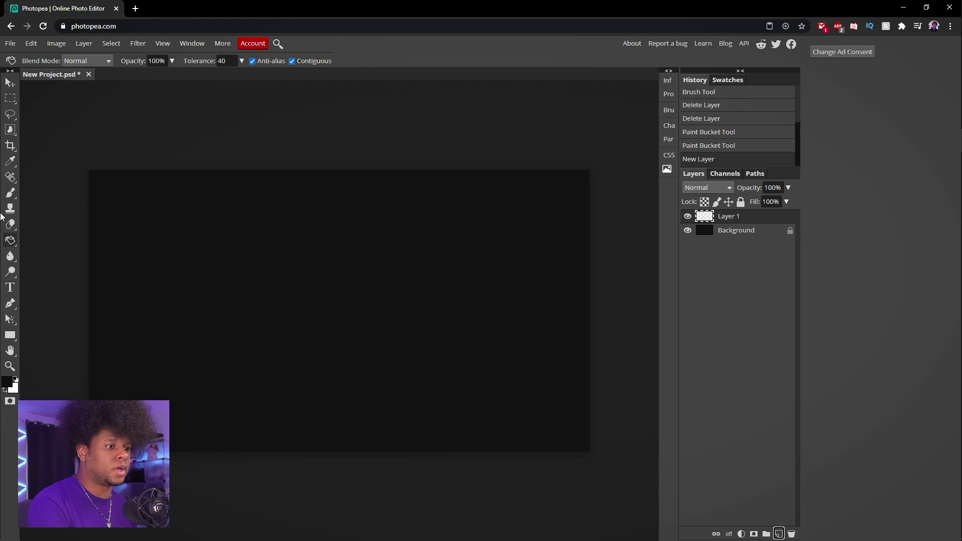
left_click(10, 192)
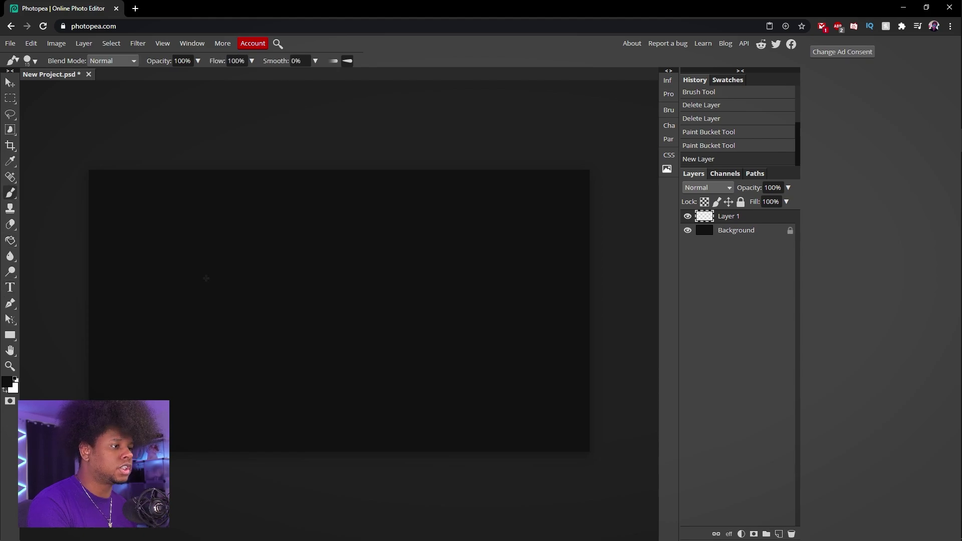
left_click(397, 334)
key("x")
mouse_move(270, 231)
left_mouse_down()
mouse_move(321, 397)
mouse_move(334, 348)
mouse_move(480, 190)
mouse_move(394, 236)
left_mouse_up()
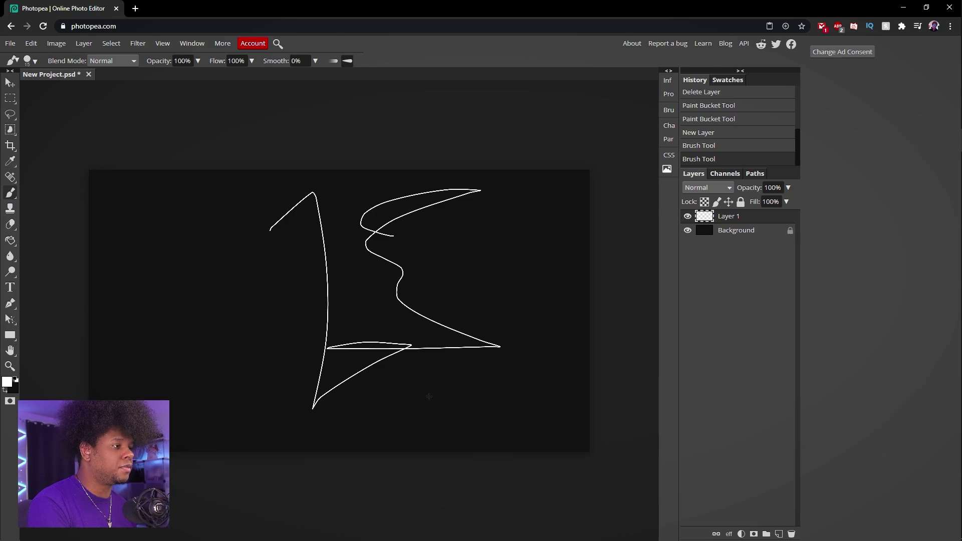
- Hide and show the scribble layer, and delete it
left_click(687, 217)
left_click(688, 217)
mouse_move(728, 216)
left_mouse_down()
mouse_move(767, 516)
mouse_move(792, 534)
left_mouse_up()
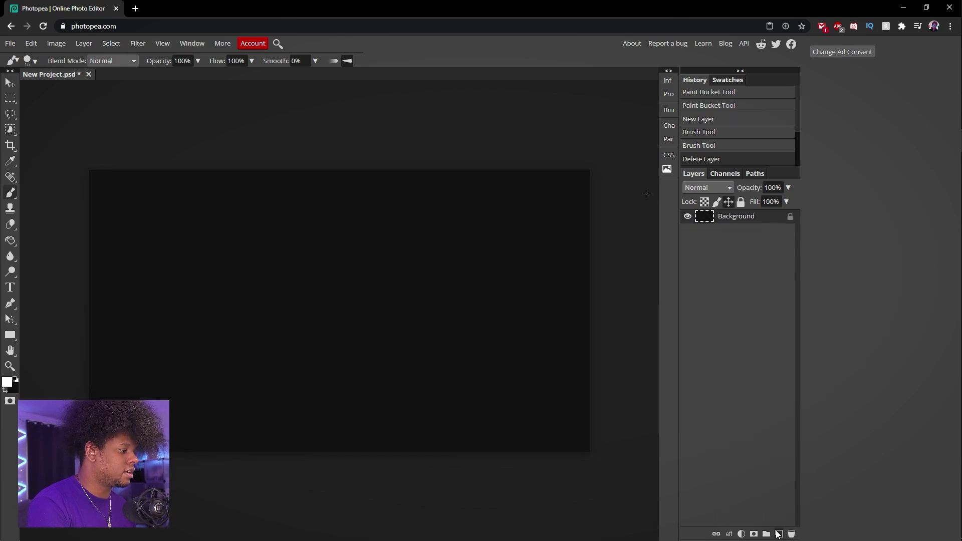
- Add a new layer and draw a large rectangle shape on it, inset slightly from all four canvas edges
left_click(778, 533)
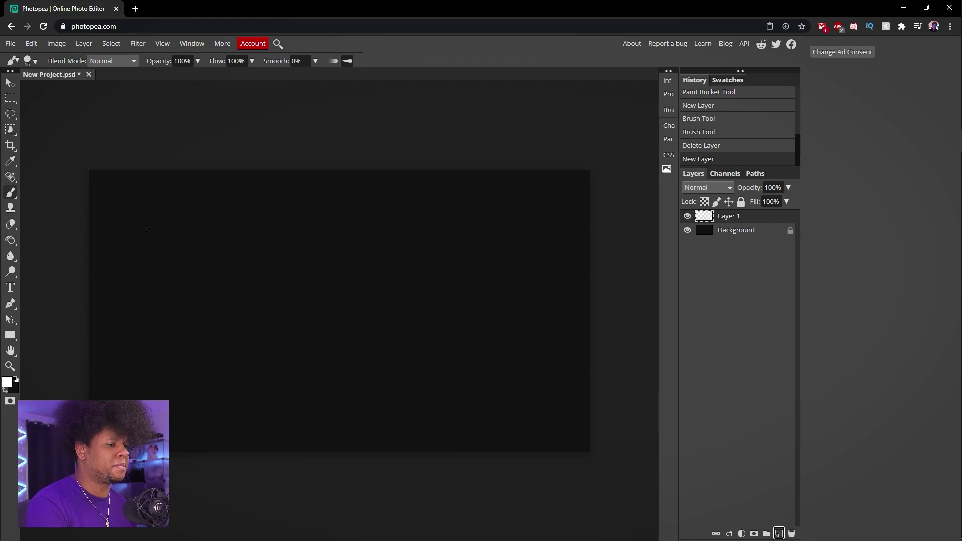
left_click(10, 334)
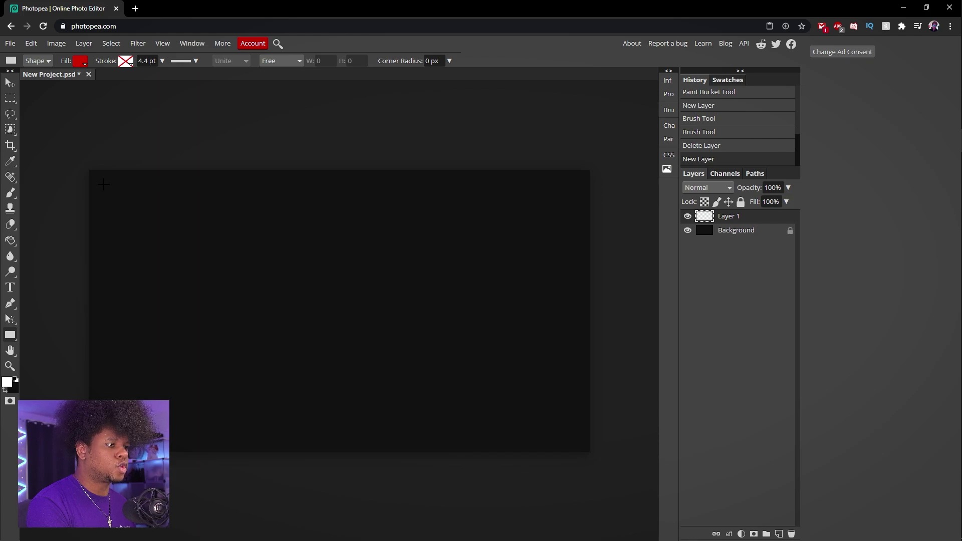
left_click_drag(103, 185, 573, 436)
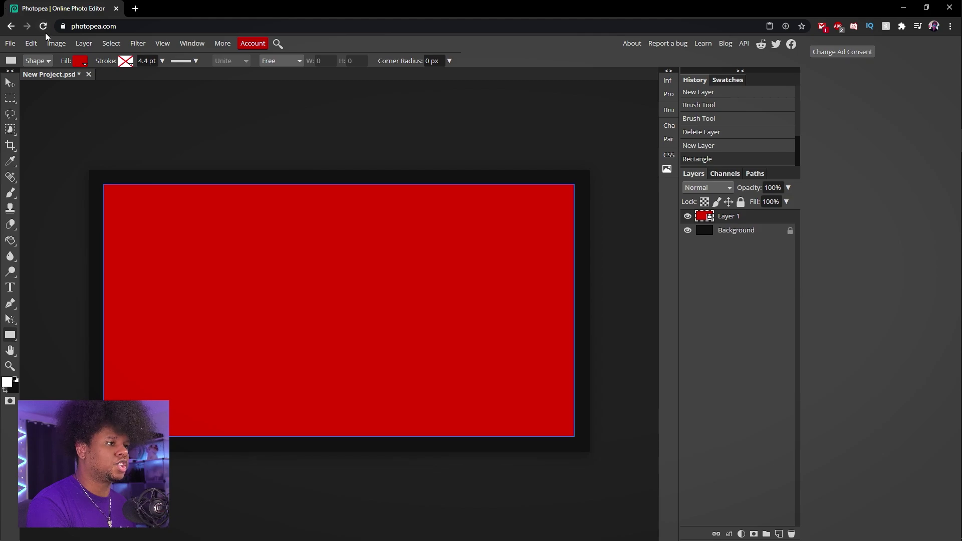
- Remove the rectangle's fill and give it a solid white stroke
left_click(83, 62)
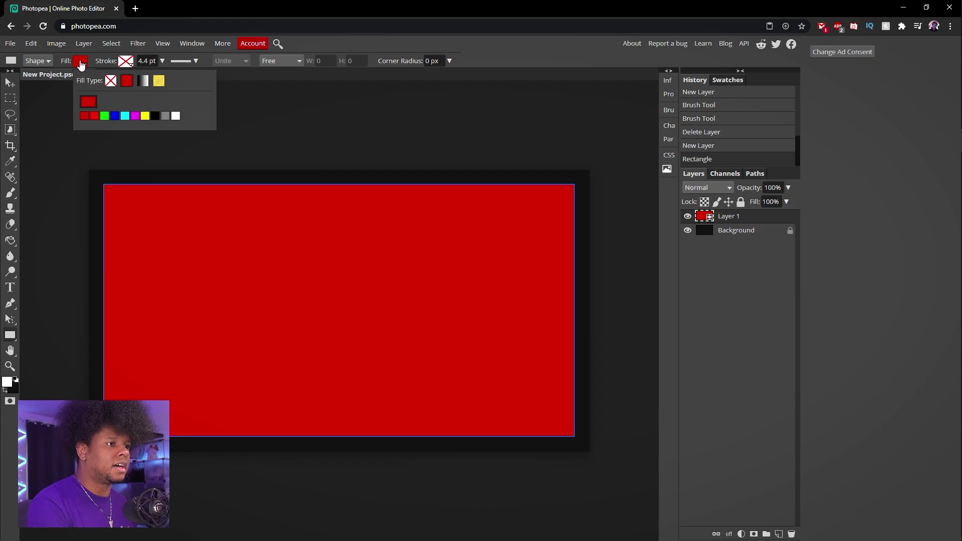
left_click(111, 81)
left_click(126, 62)
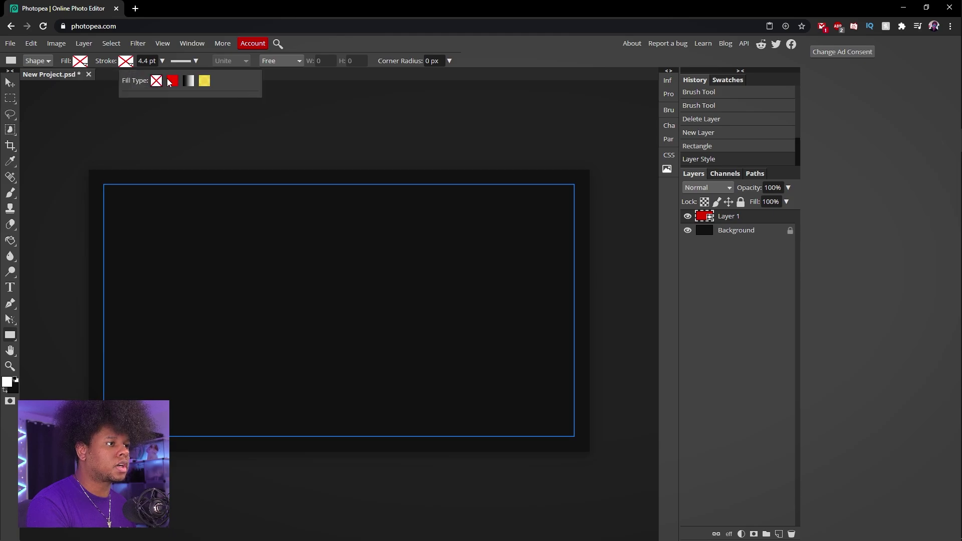
left_click(173, 82)
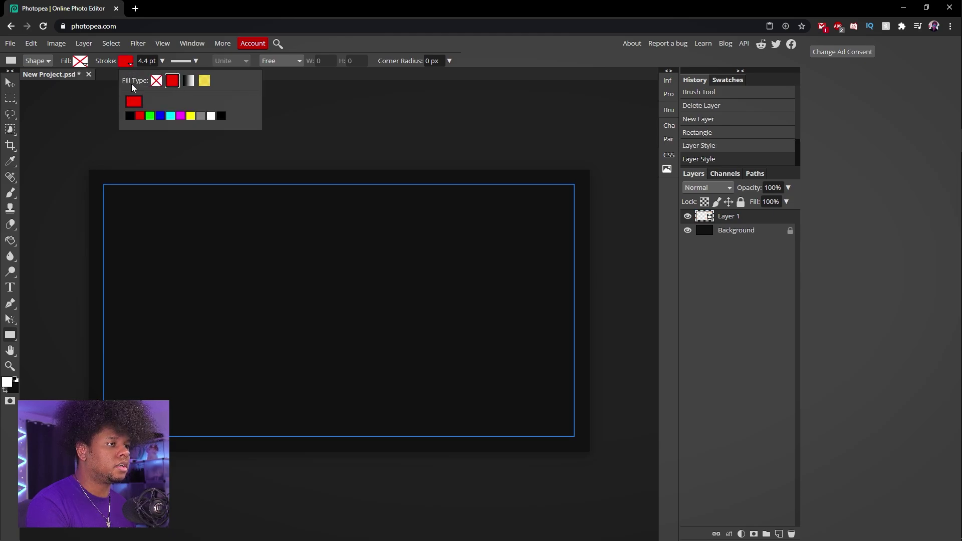
left_click(211, 116)
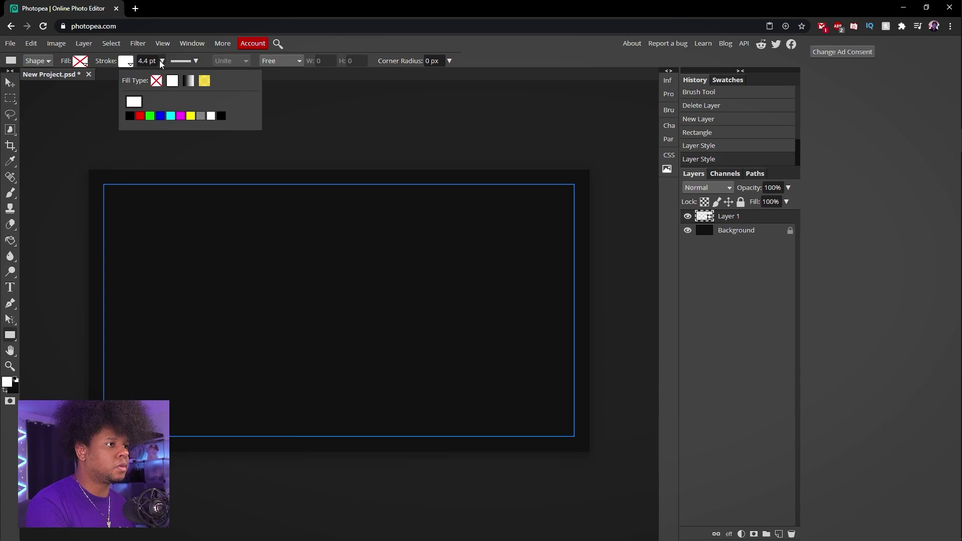
- Set the rectangle's stroke width to 11 pt and deselect its layer to check the outline
left_click(10, 83)
key("ctrl")
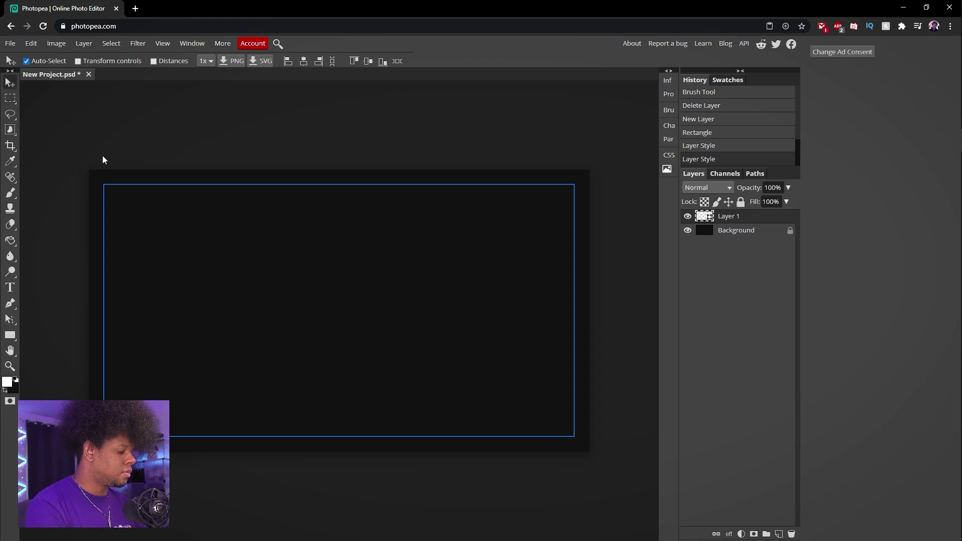
key("ctrl+plus")
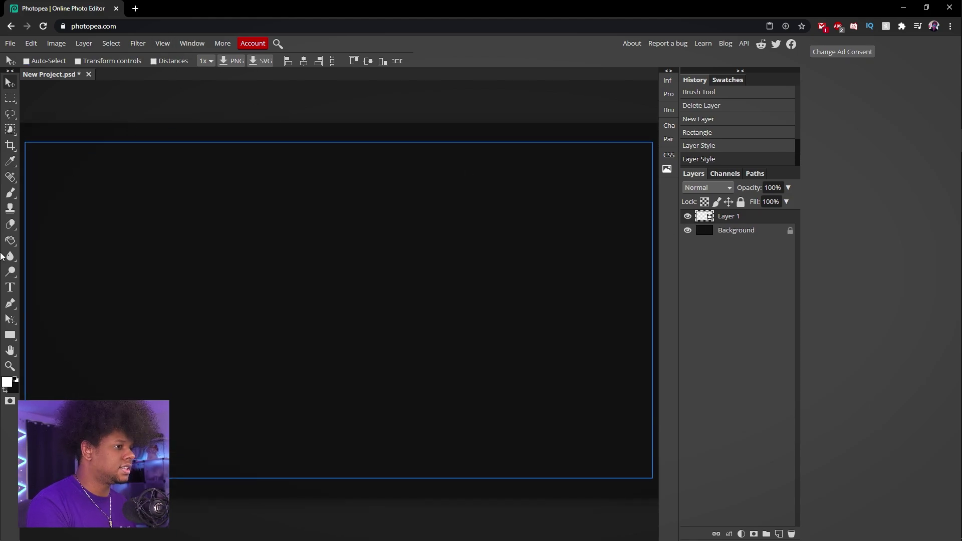
left_click(11, 337)
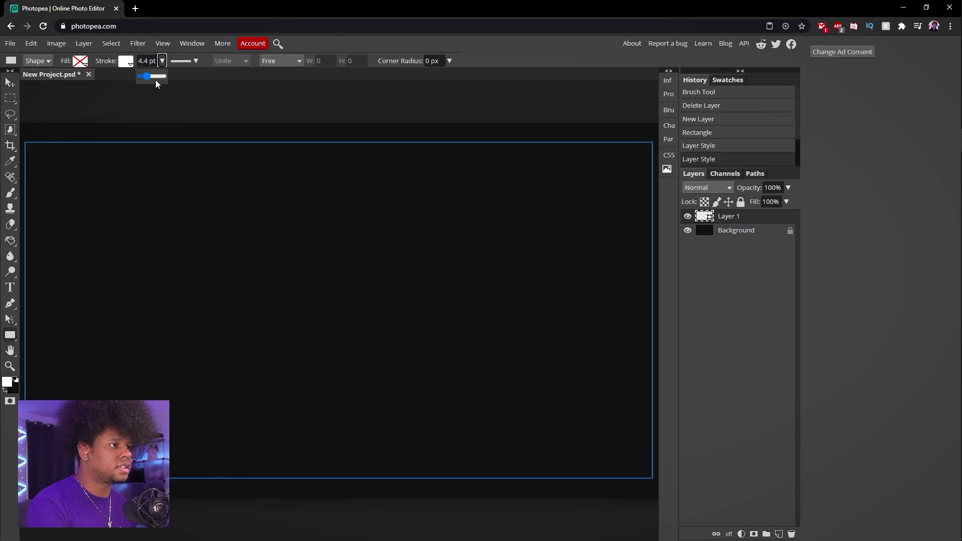
left_click(150, 77)
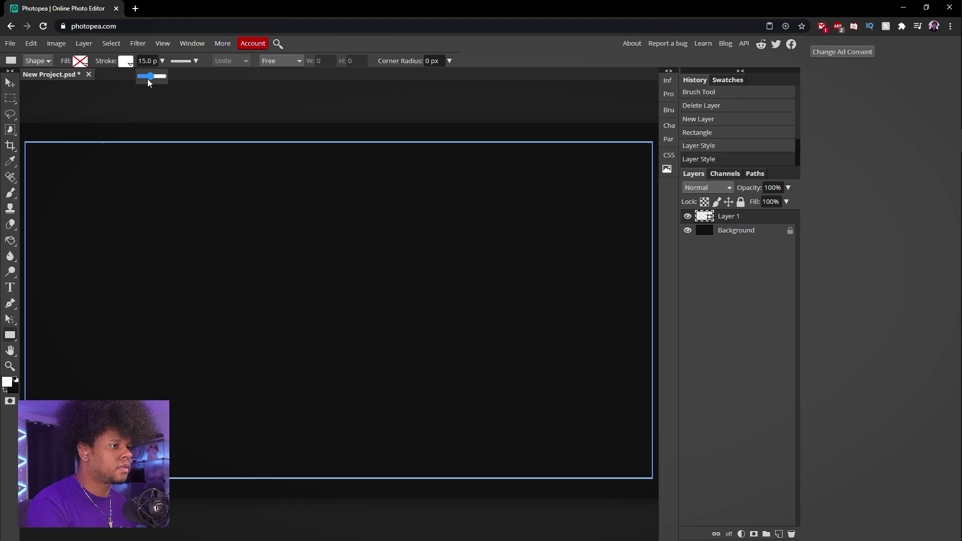
left_click(149, 77)
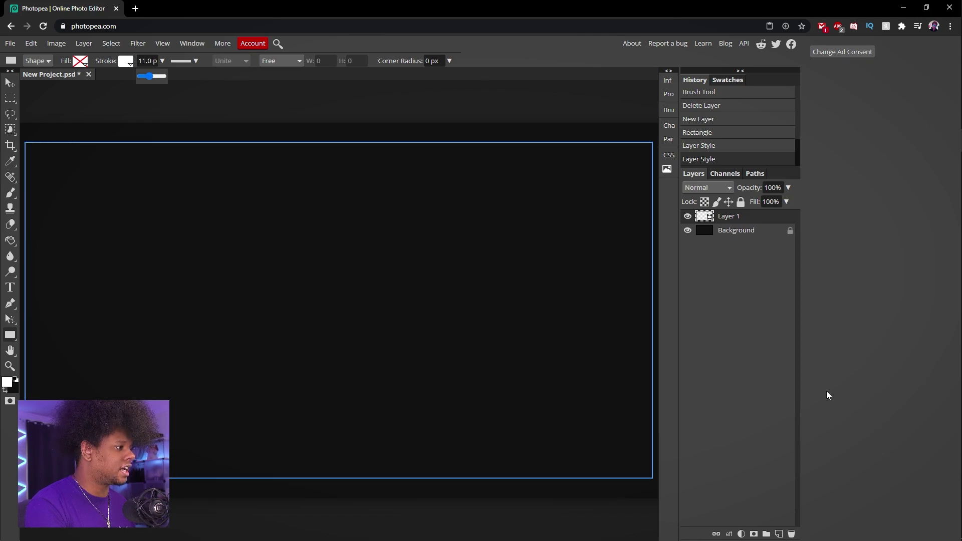
left_click(730, 233)
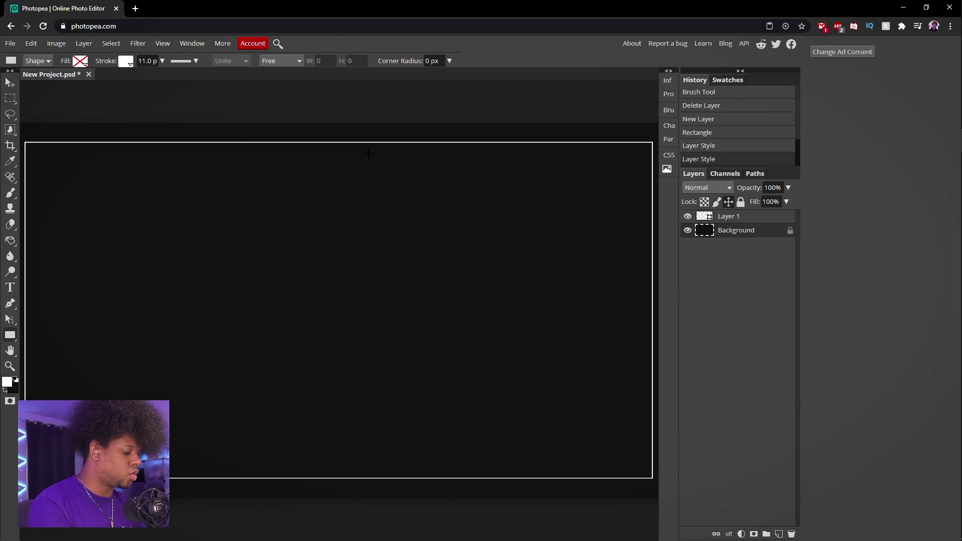
key("ctrl+minus")
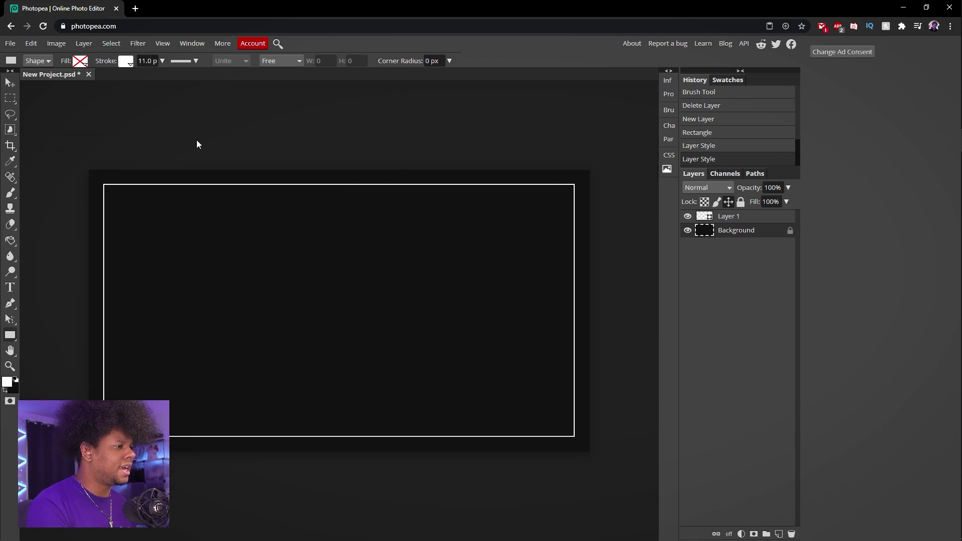
- Center the white frame horizontally and vertically on the canvas, and clear the selection
key("ctrl+a")
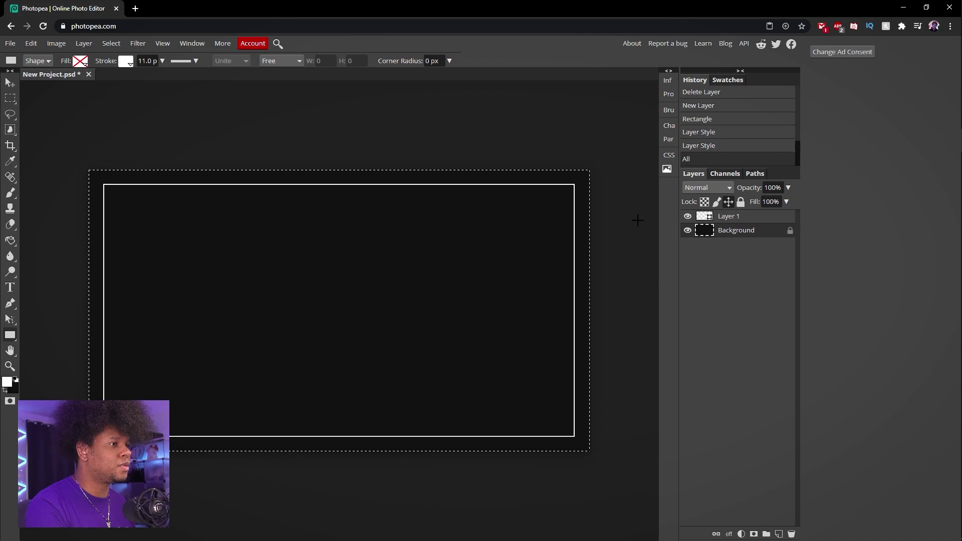
left_click(737, 216)
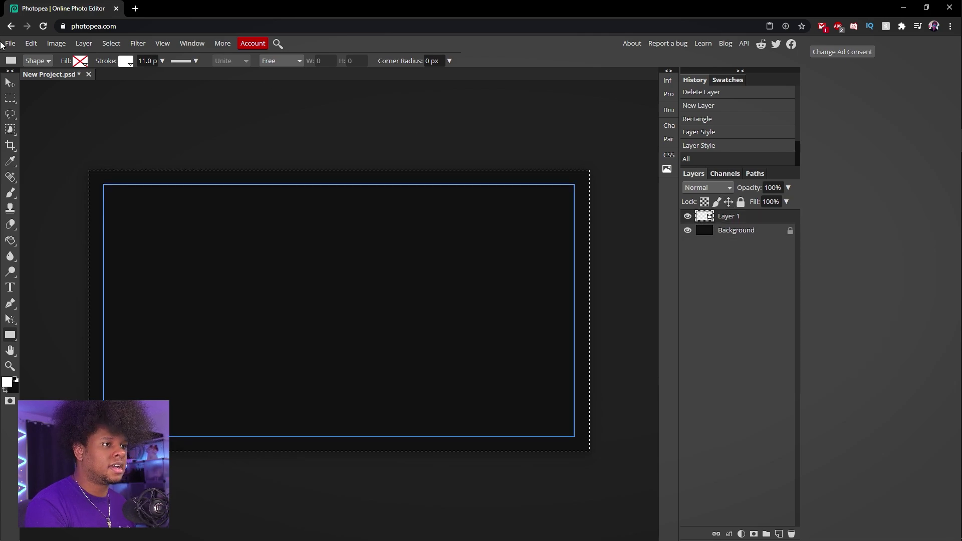
left_click(10, 82)
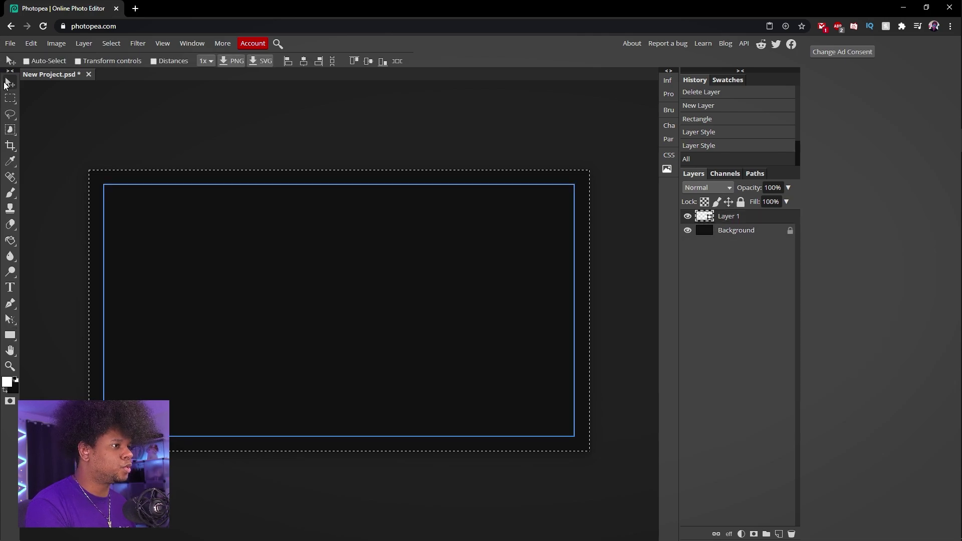
left_click(303, 62)
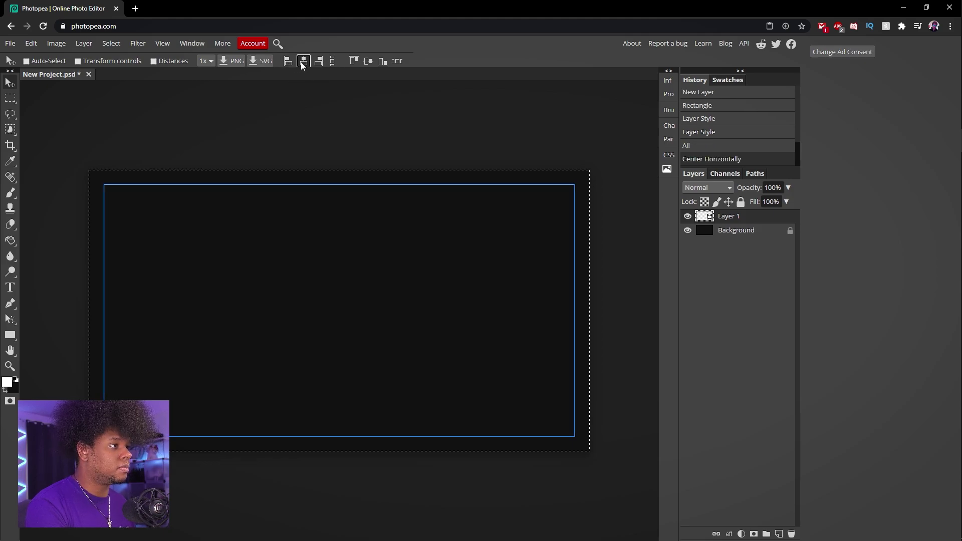
left_click(368, 62)
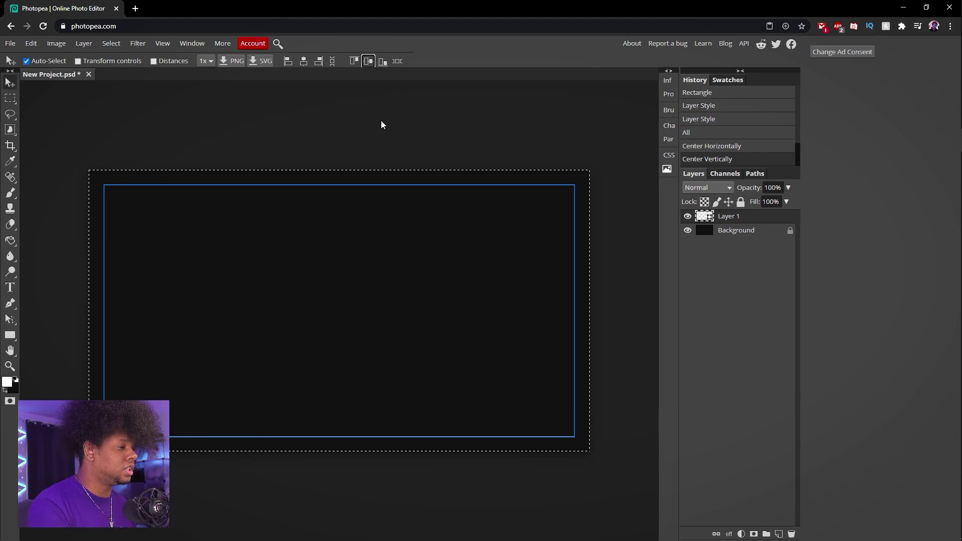
key("ctrl+d")
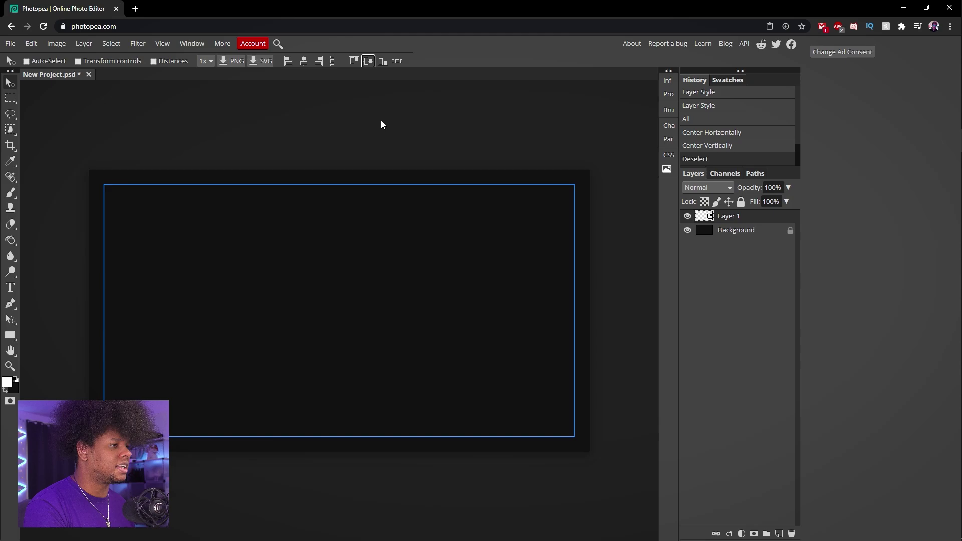
left_click(733, 230)
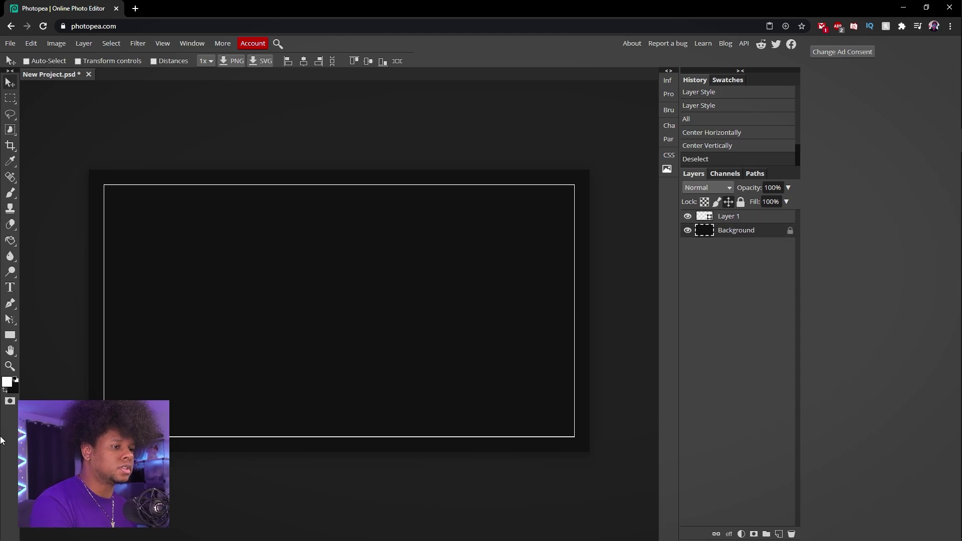
- Draw a tall, narrow vertical rectangle near the middle of the canvas and remove its stroke
left_click(9, 335)
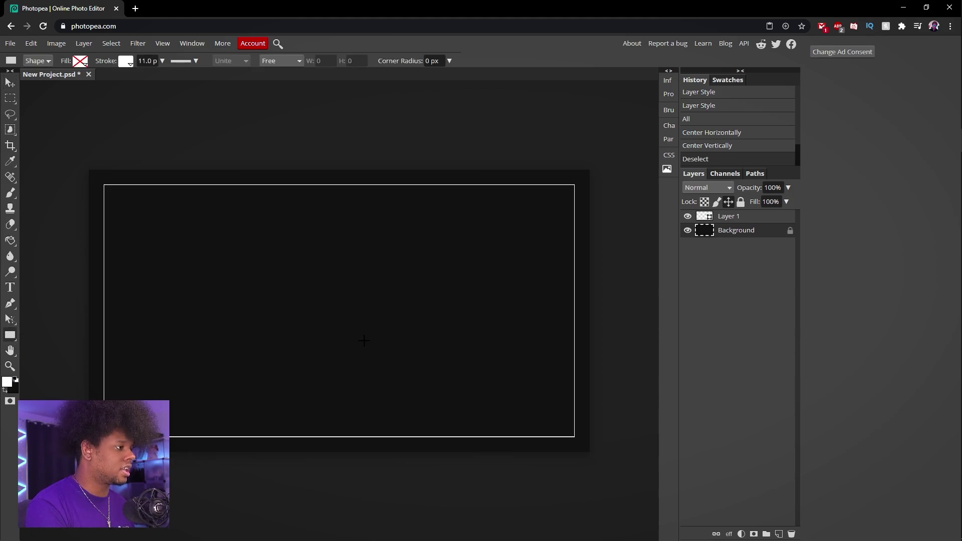
left_click_drag(322, 231, 332, 404)
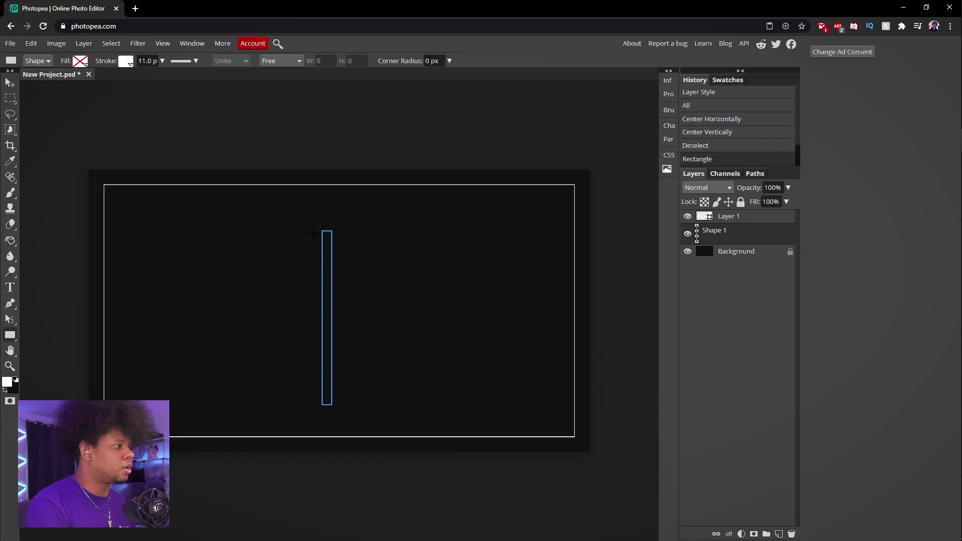
left_click(126, 60)
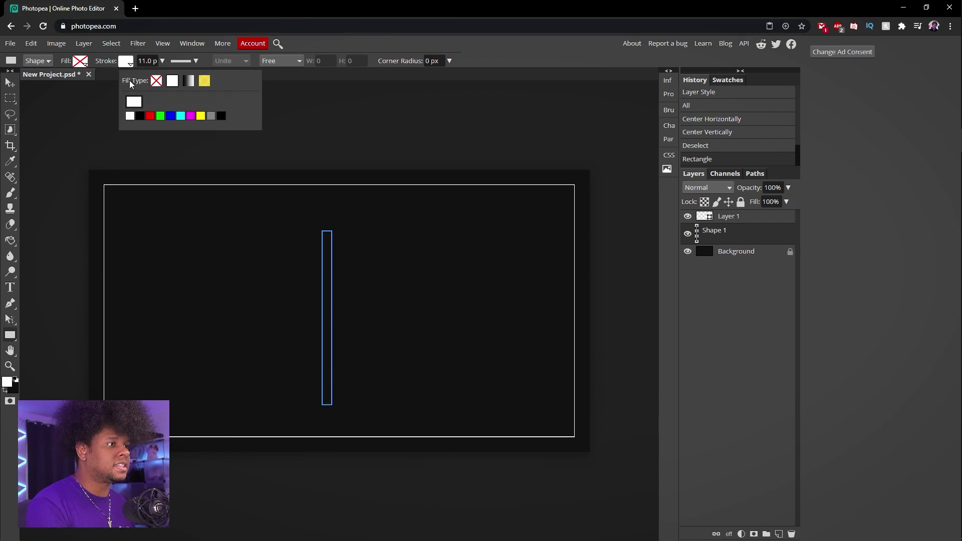
left_click(157, 80)
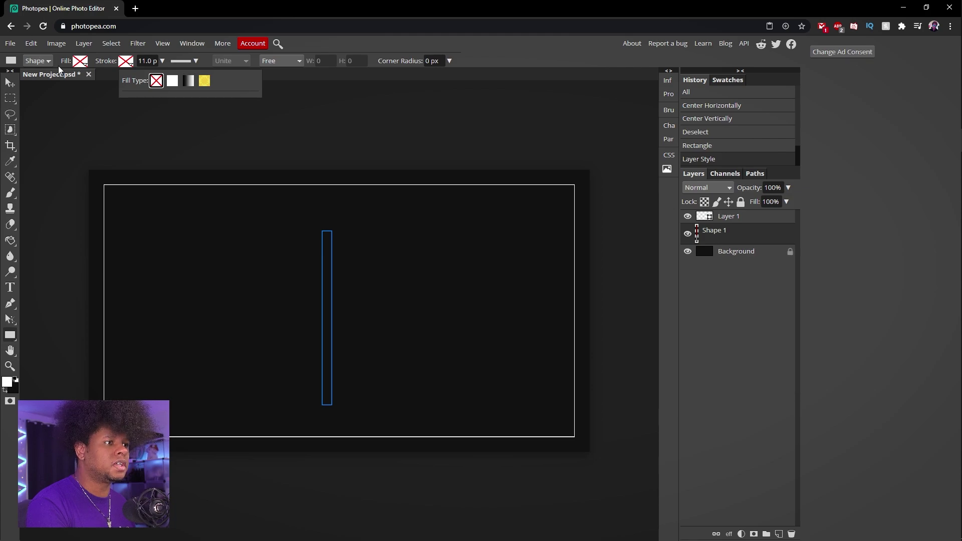
- Give the vertical bar a solid cyan fill (hex 00d1ff)
left_click(81, 62)
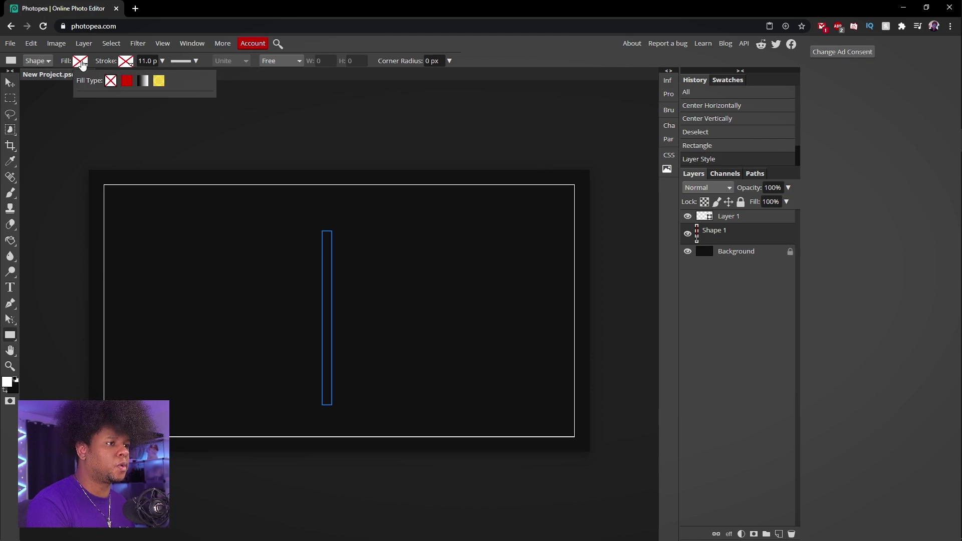
left_click(127, 81)
left_click(176, 116)
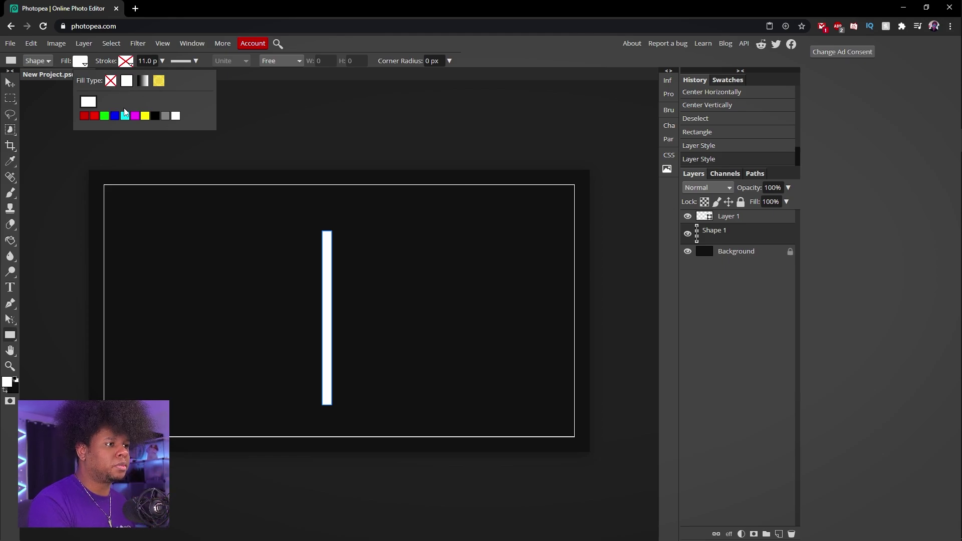
left_click(89, 102)
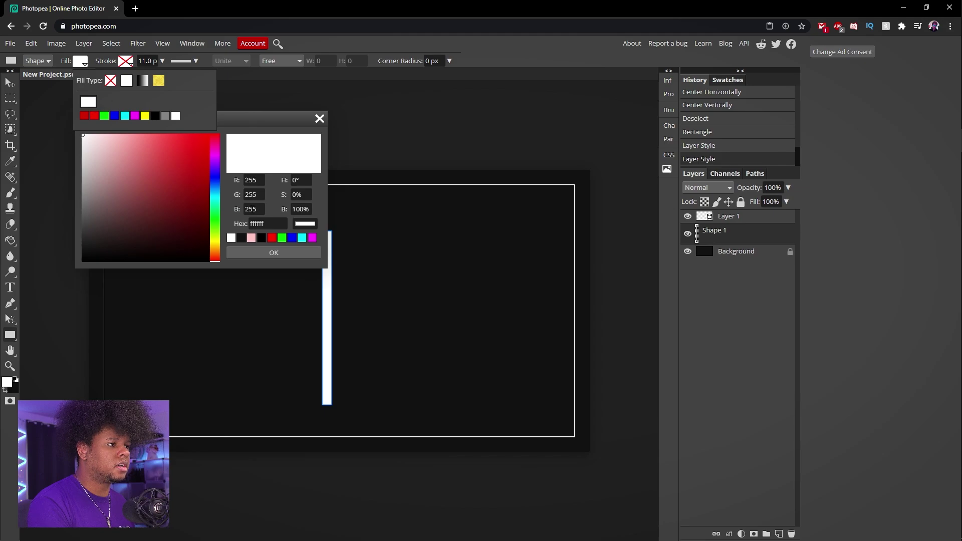
left_click_drag(215, 200, 214, 195)
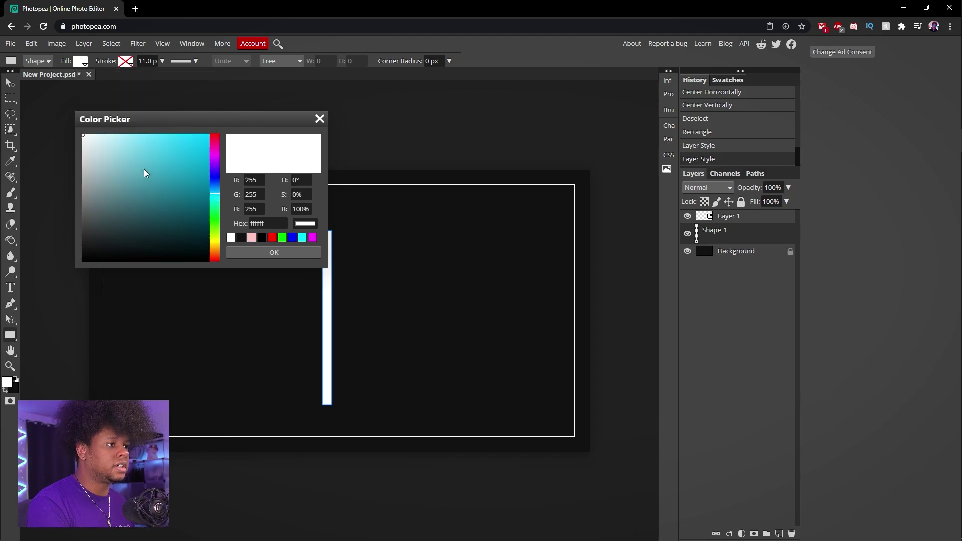
left_click(209, 134)
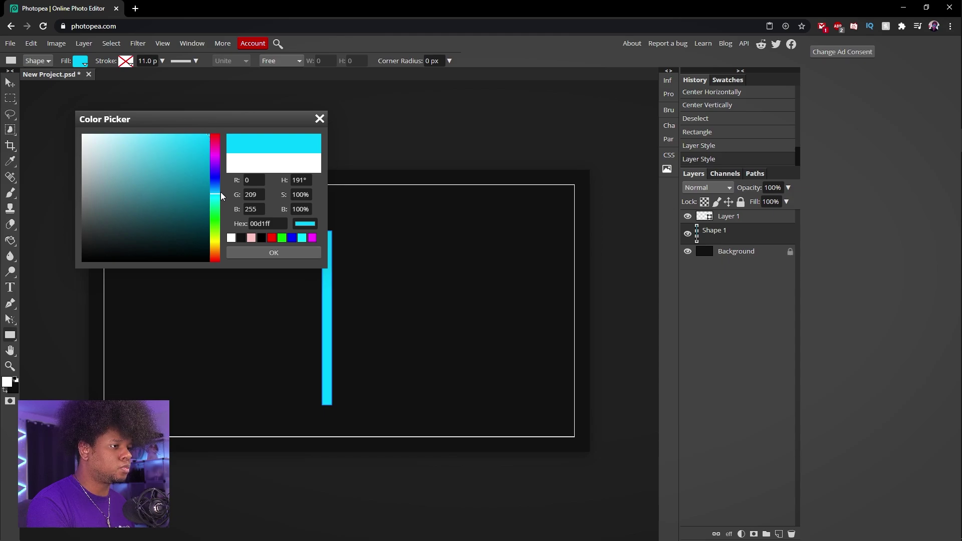
left_click(250, 252)
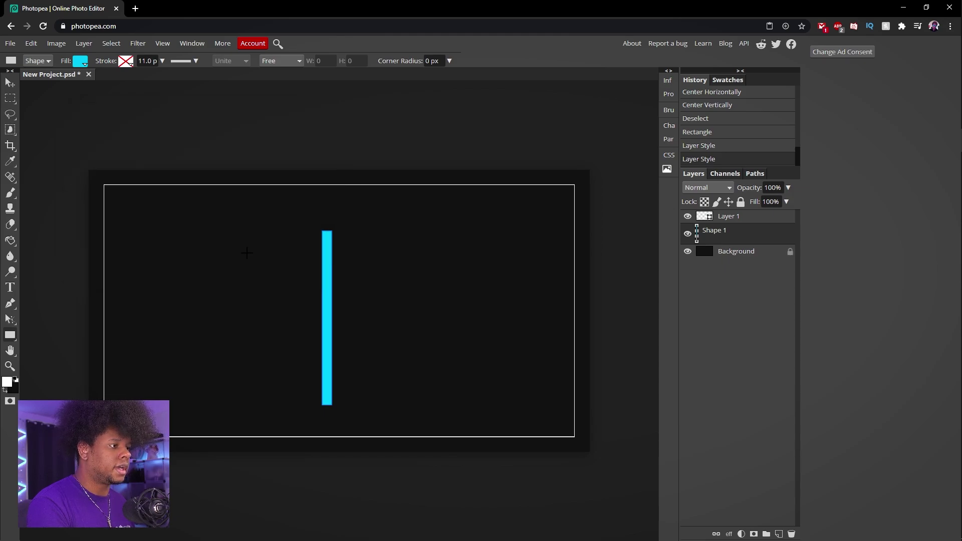
- Duplicate the cyan bar twice to its right, making three parallel, evenly spaced bars
left_click(10, 83)
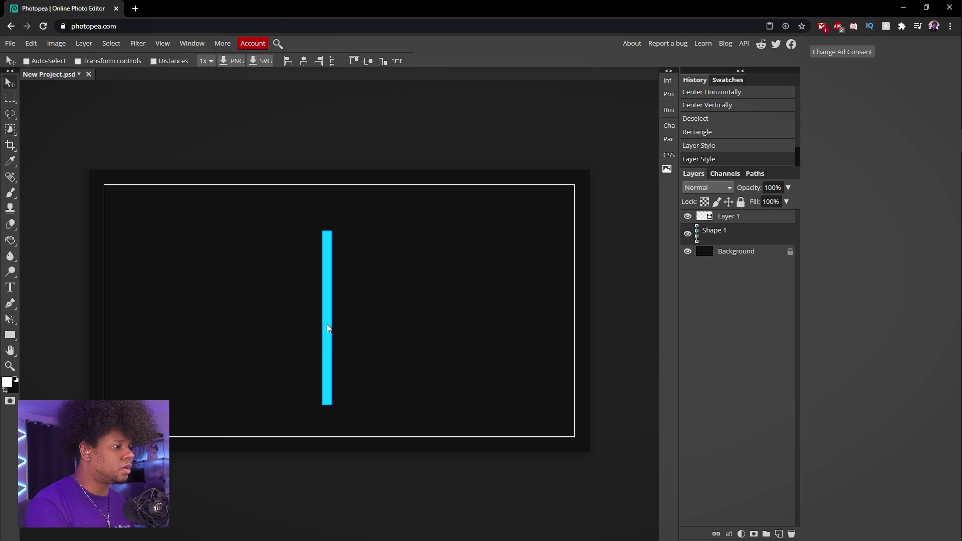
left_click_drag(328, 328, 349, 328)
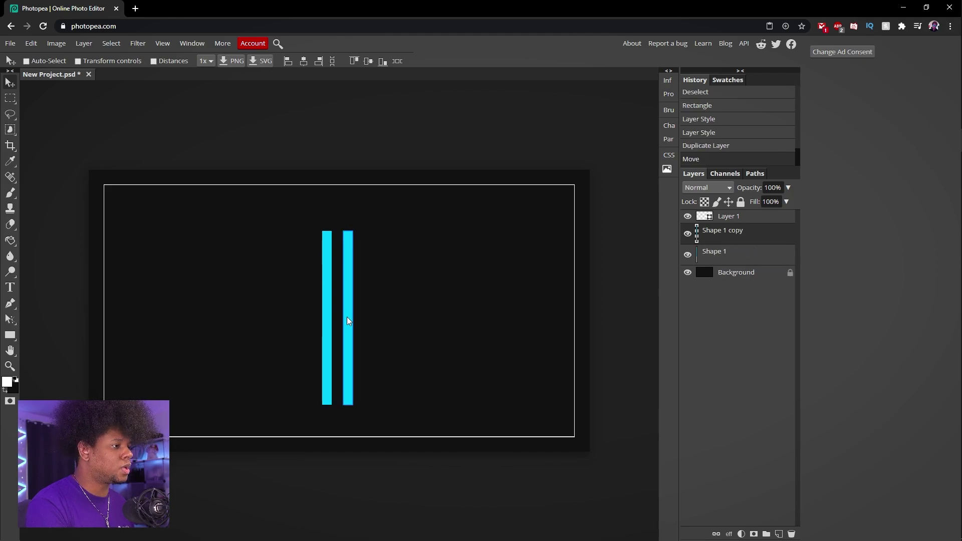
left_click_drag(348, 318, 372, 321)
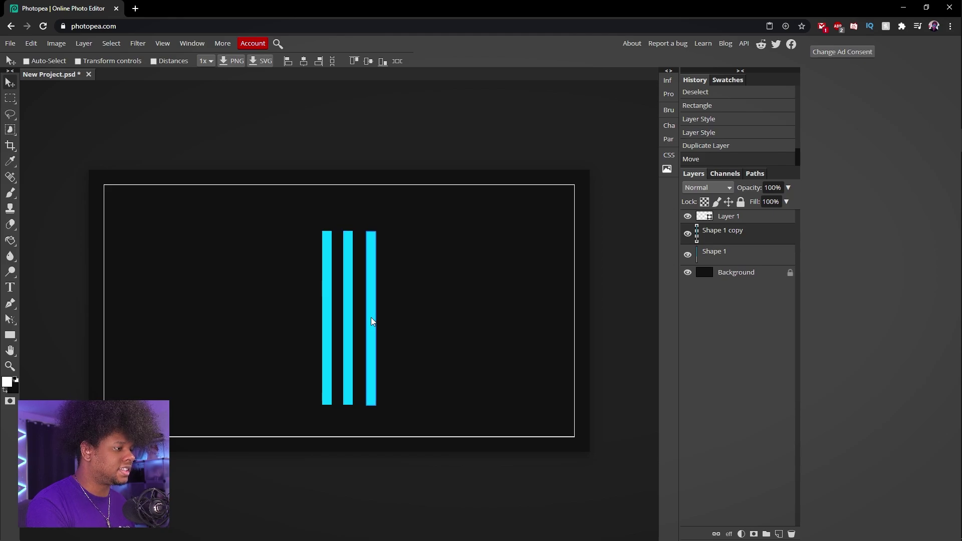
left_click_drag(371, 317, 369, 318)
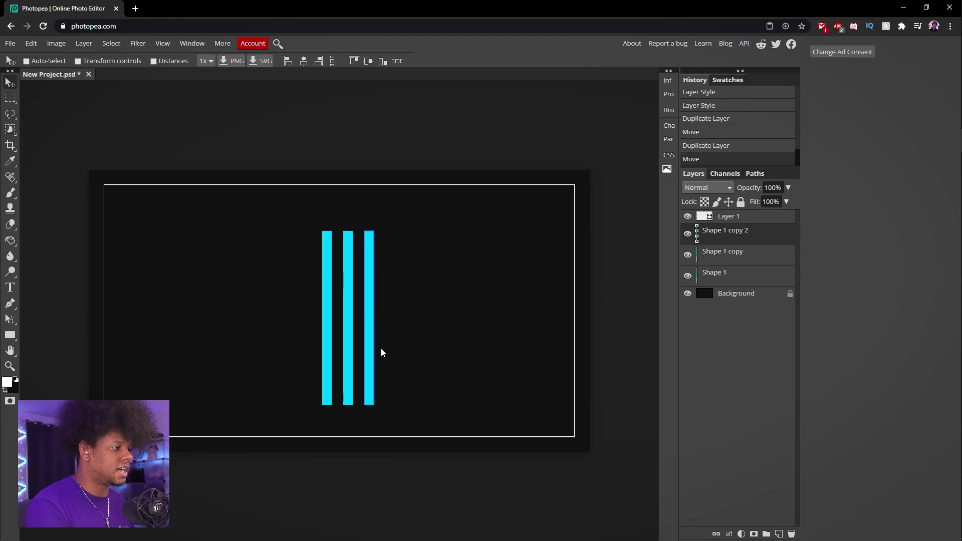
- Group the three cyan bars above the frame layer and move the group to the right of the canvas center
left_click(715, 277)
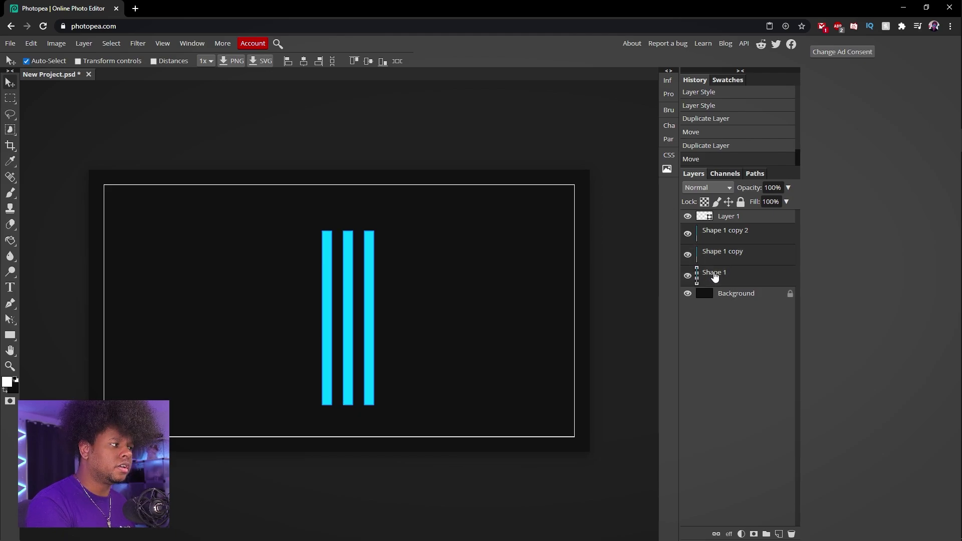
key("ctrl+g")
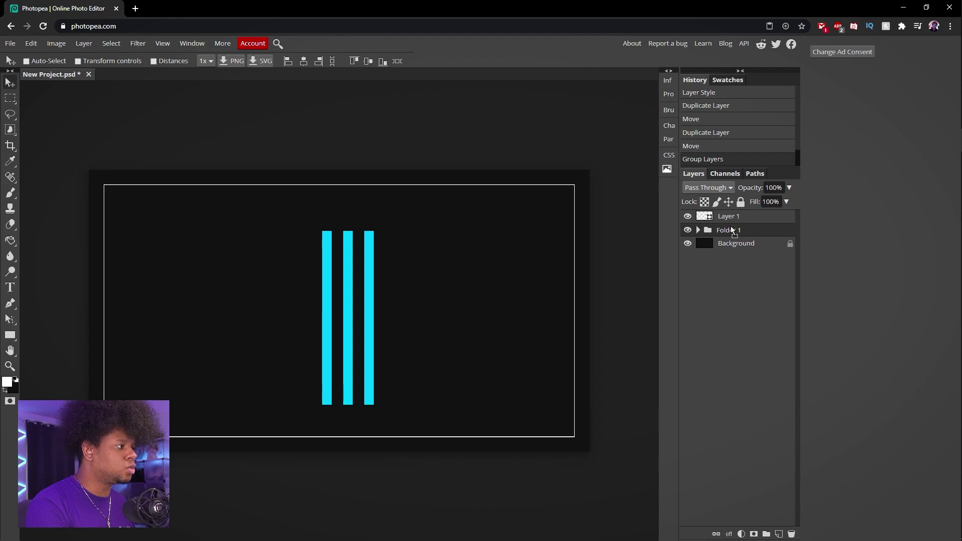
left_click_drag(728, 231, 729, 212)
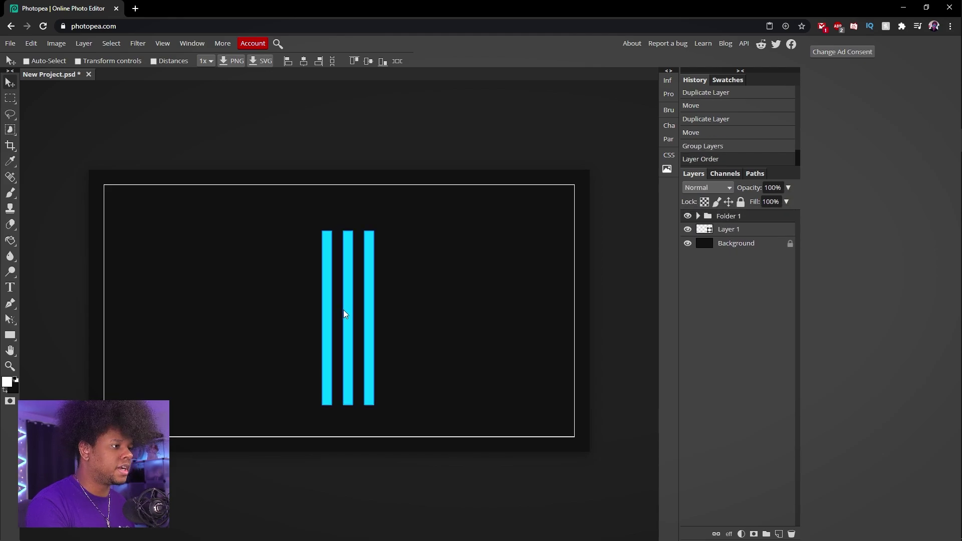
left_click_drag(344, 310, 422, 328)
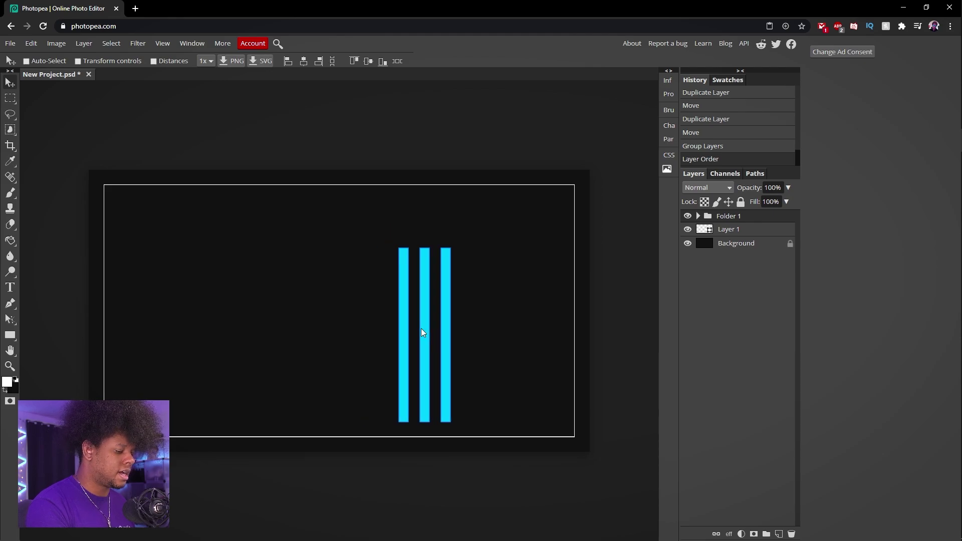
key("ctrl+t")
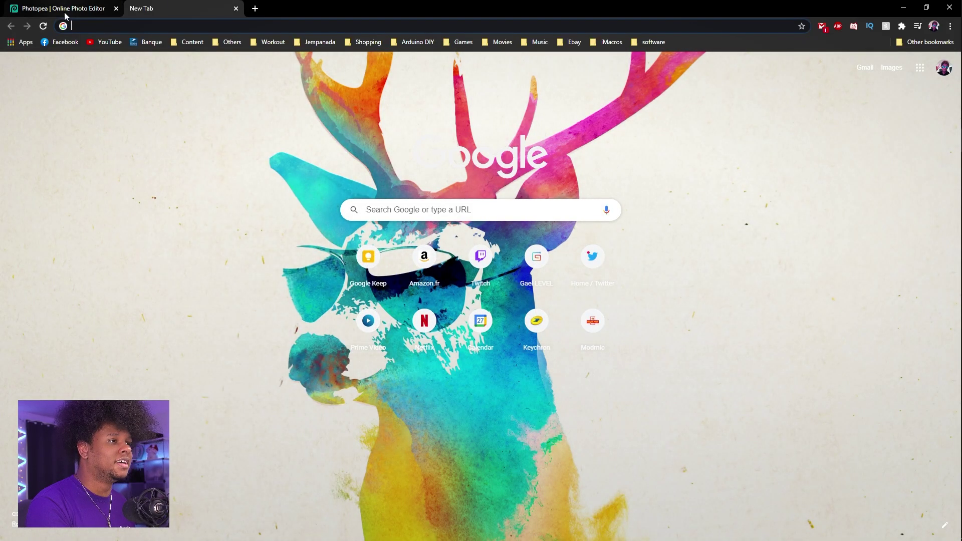
left_click(64, 12)
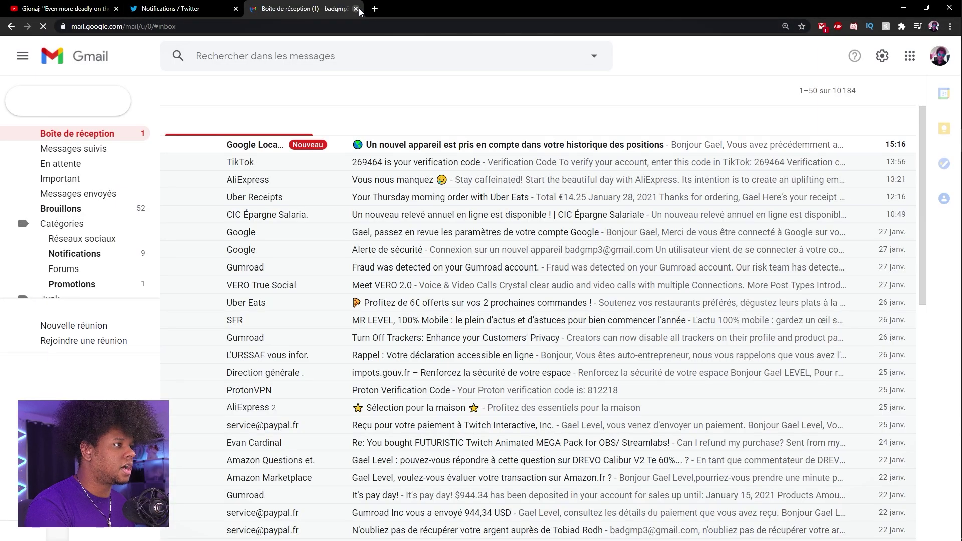
left_click(357, 9)
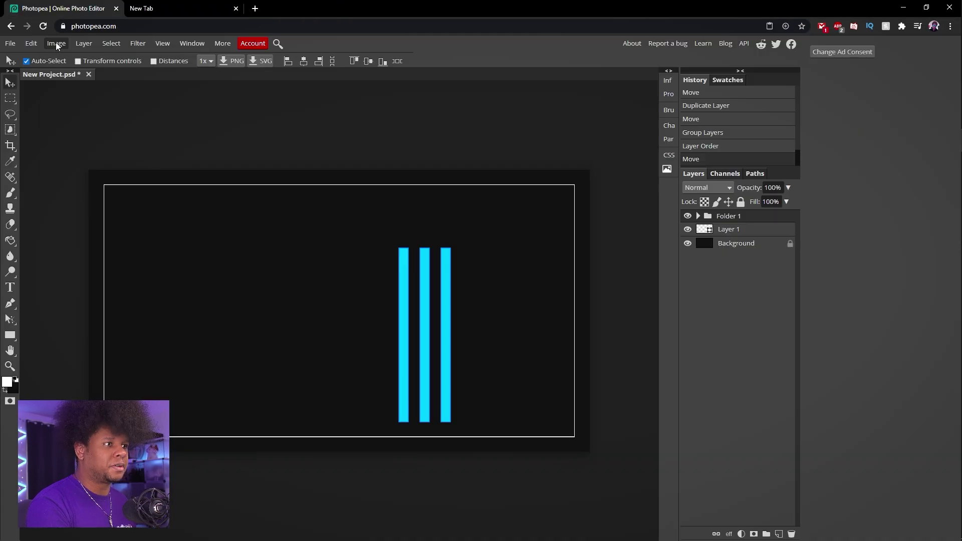
- Rotate the group of three cyan bars 30° clockwise with Free Transform
left_click(38, 43)
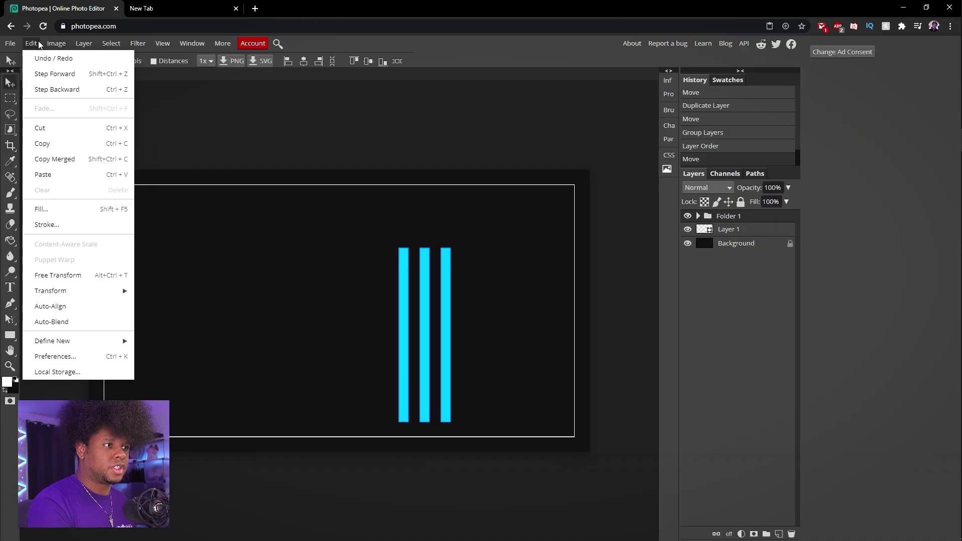
left_click(79, 277)
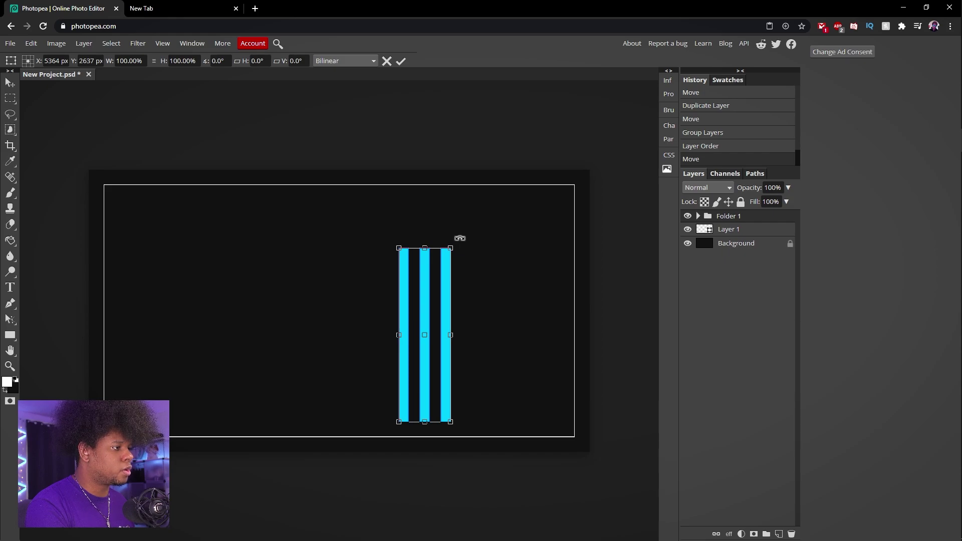
left_click_drag(460, 239, 504, 364)
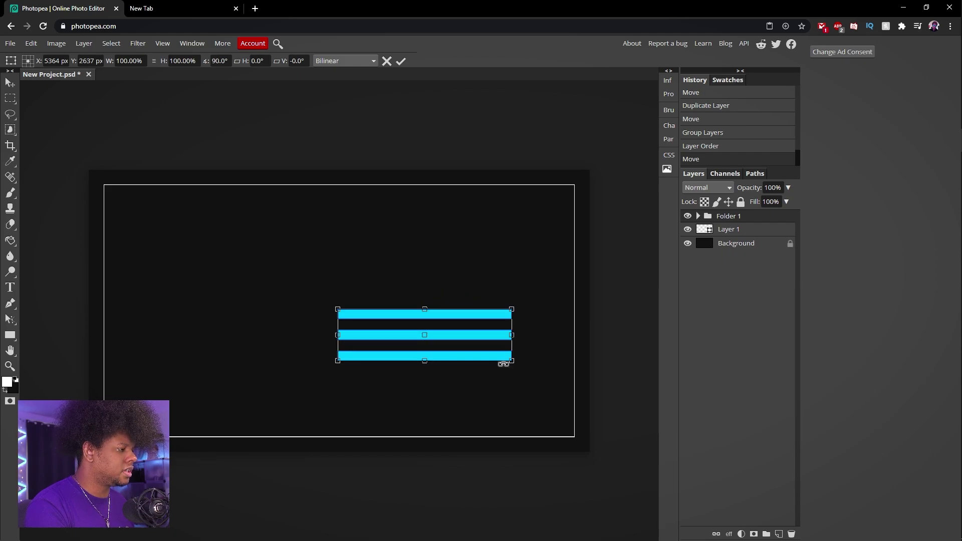
left_click_drag(504, 364, 501, 272)
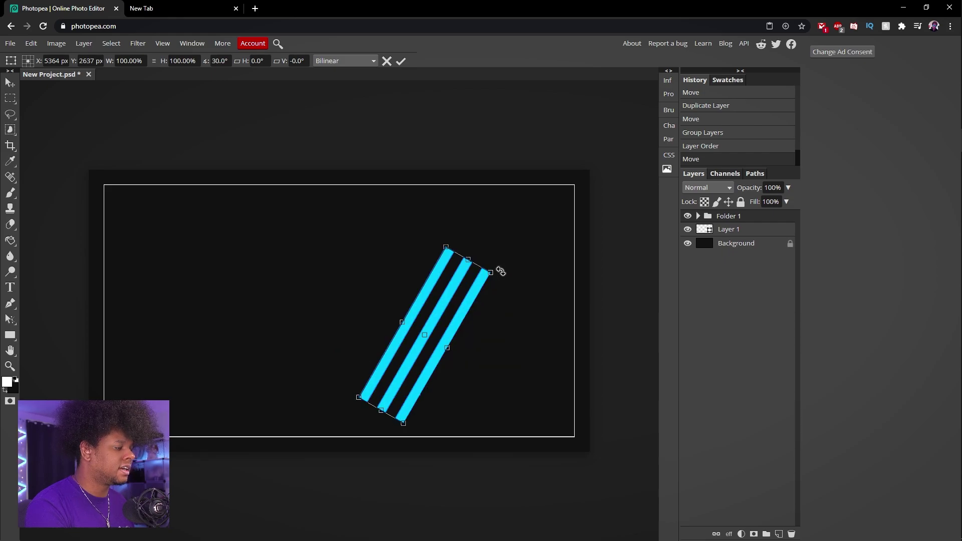
key("Return")
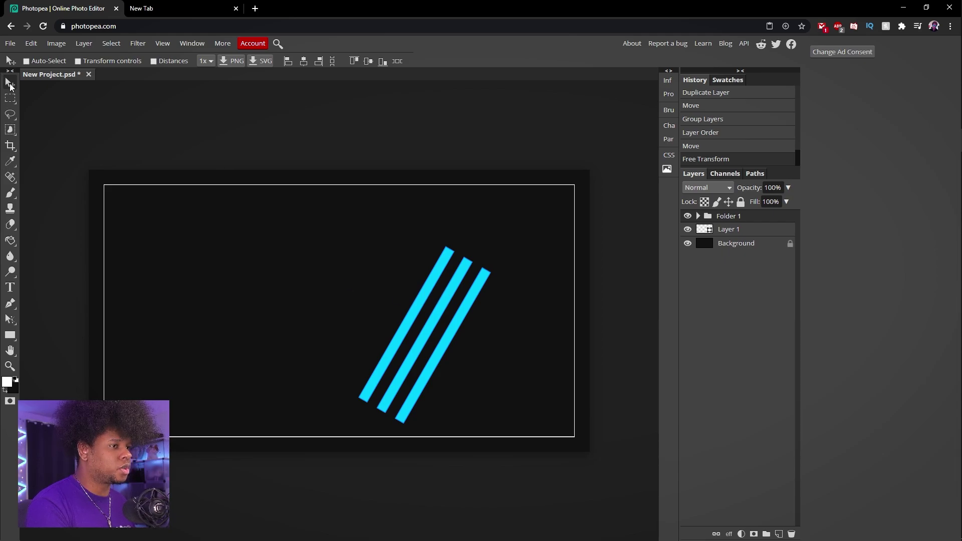
- Move the slanted bars into the canvas's bottom-right corner and place a duplicate of the group in the top-left corner
left_click_drag(420, 326, 560, 413)
left_click(738, 221)
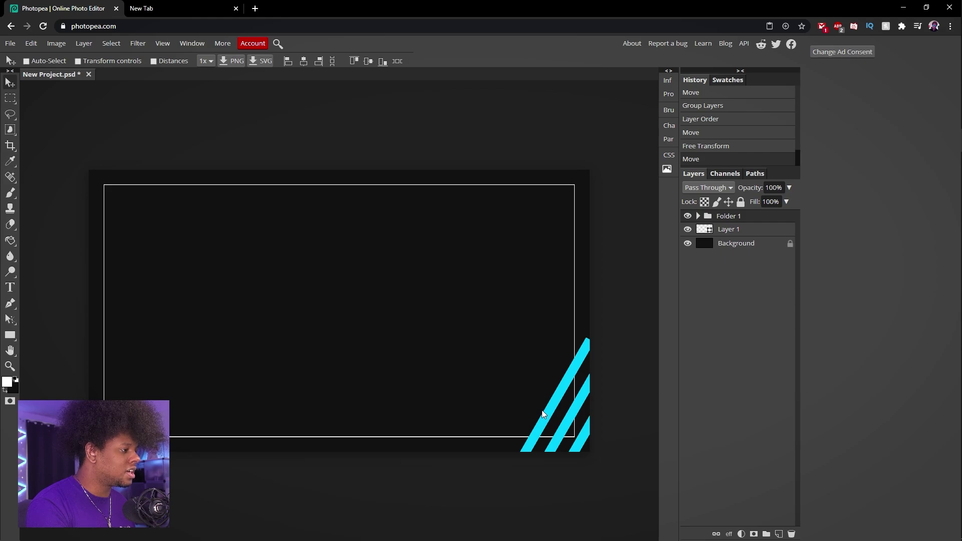
left_click_drag(542, 410, 91, 208)
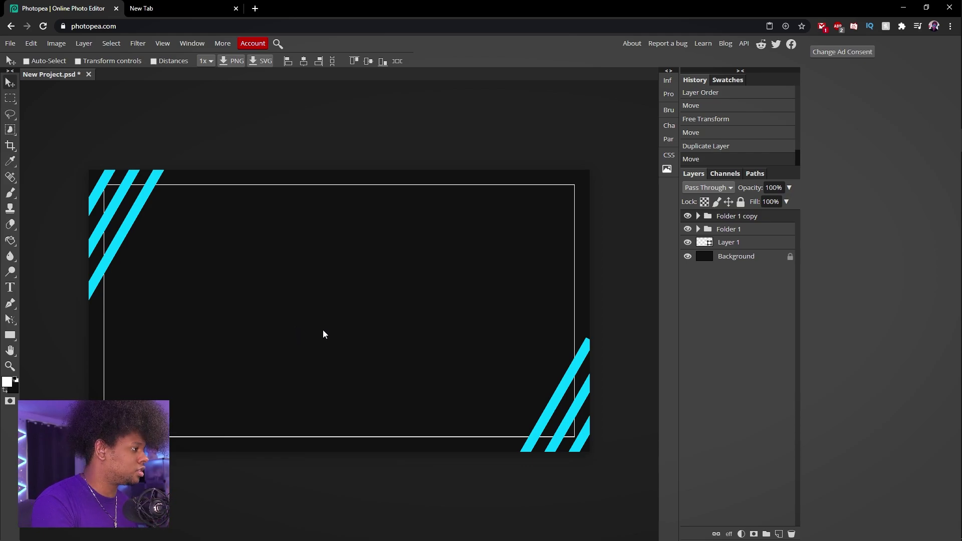
- Start a new text layer inside the white frame, left of the canvas center
key("t")
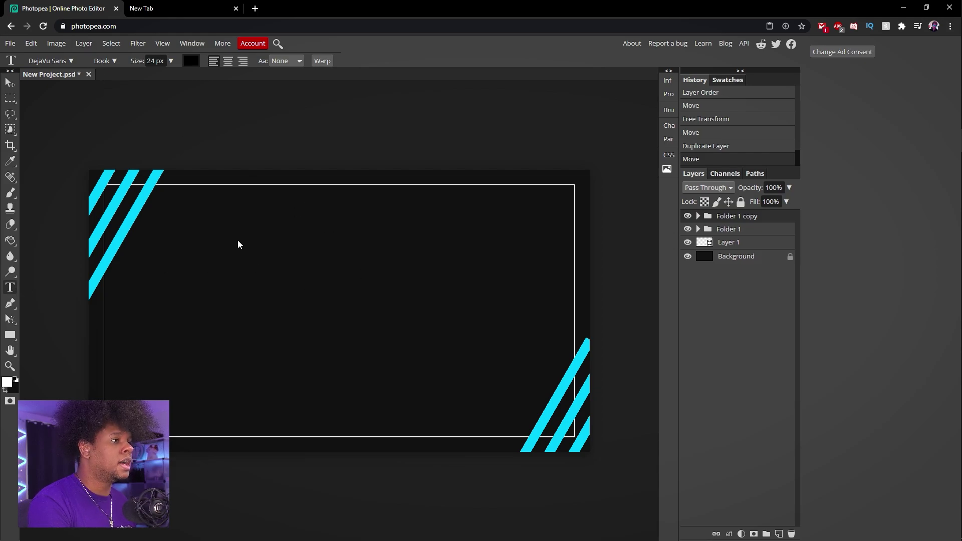
left_click(237, 278)
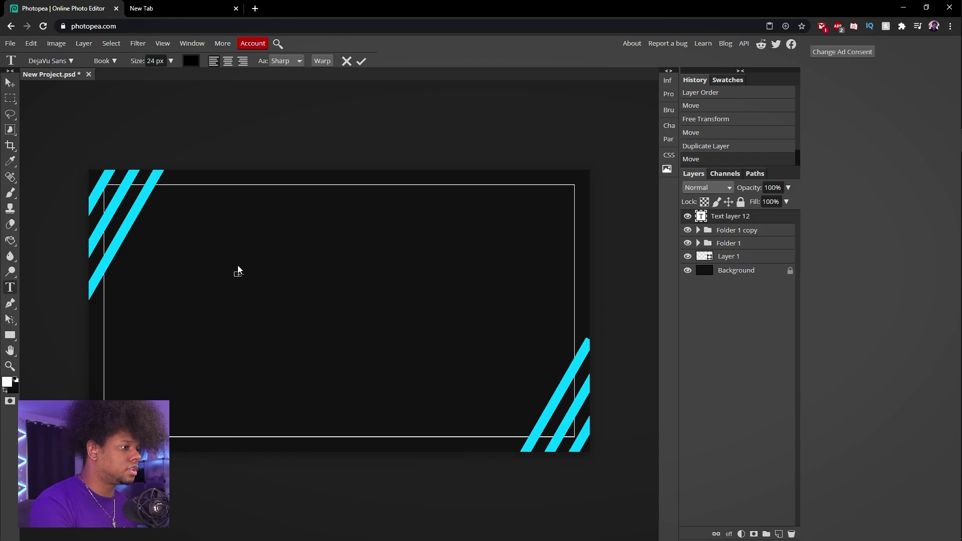
left_click(191, 61)
left_click_drag(87, 174, 82, 134)
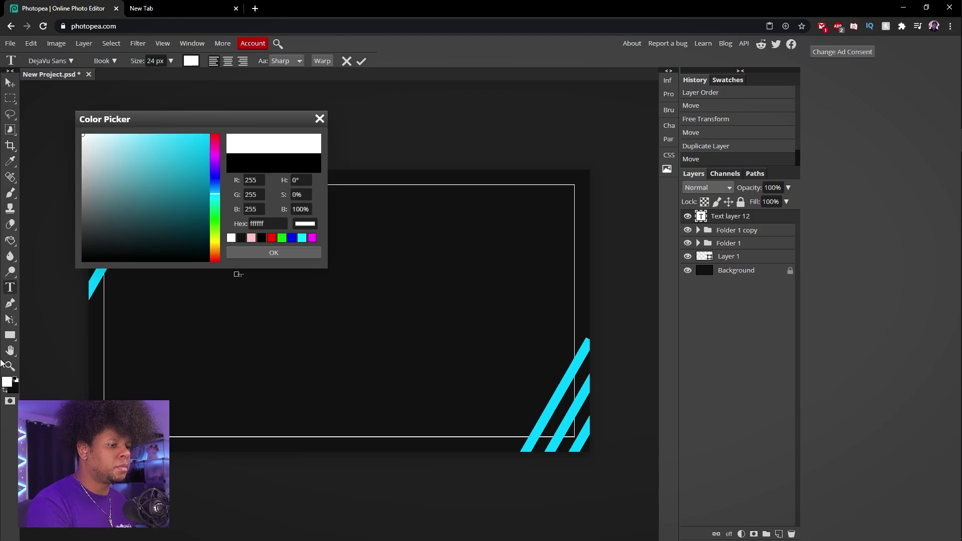
left_click(269, 254)
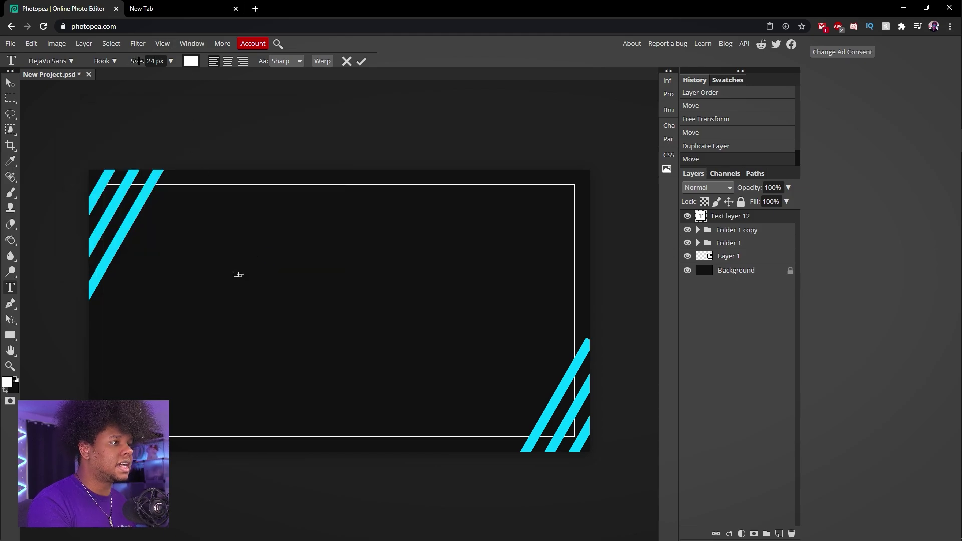
left_click_drag(136, 60, 576, 101)
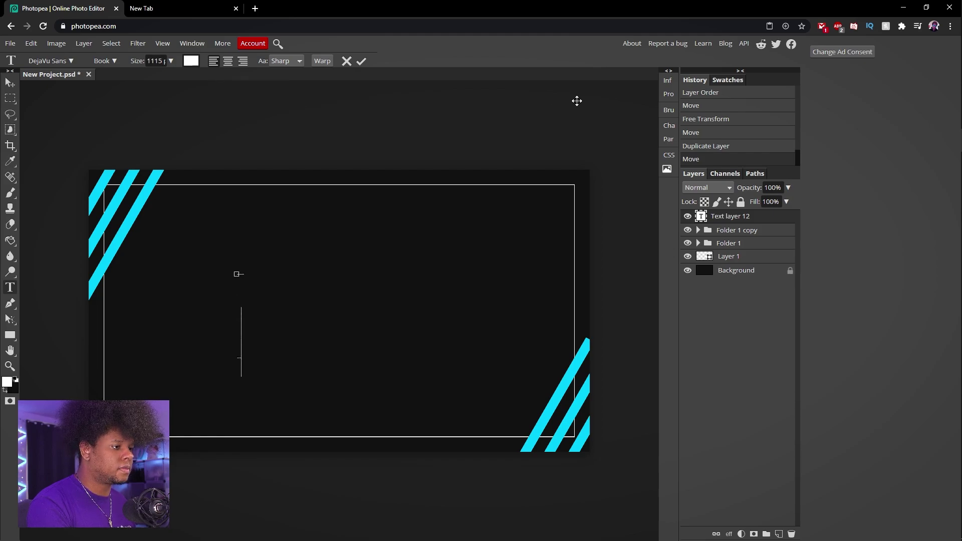
key("Escape")
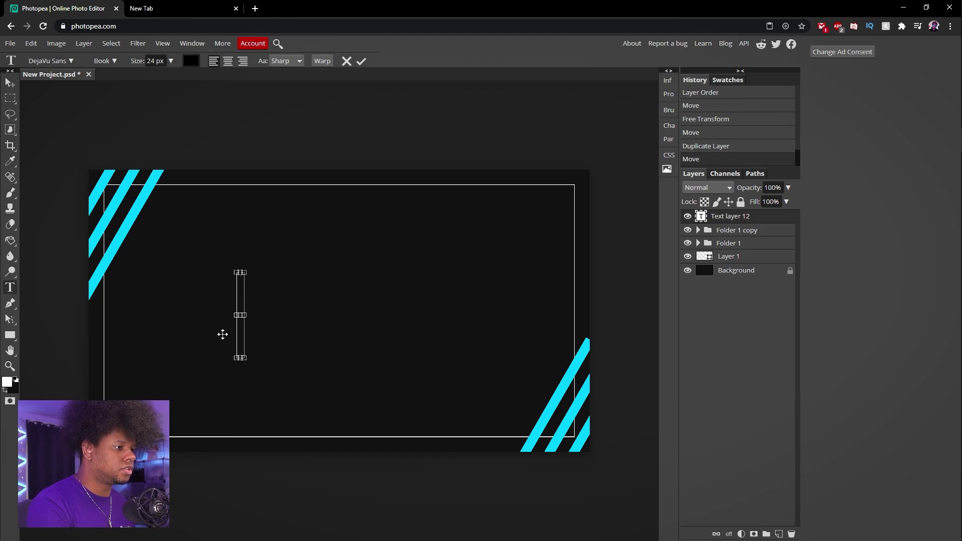
- Set the new text's size to 385 px and its color to white (ffffff)
left_click(223, 334)
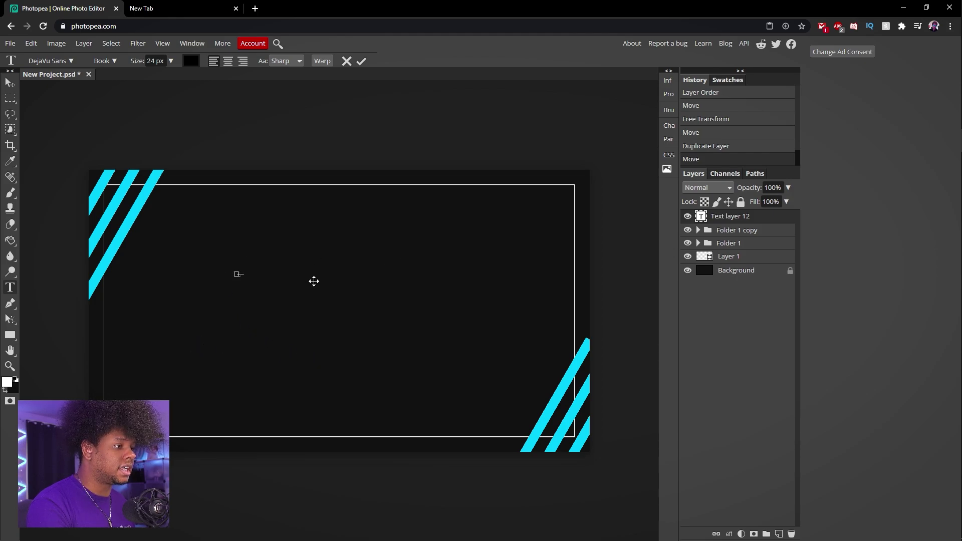
left_click_drag(132, 59, 282, 90)
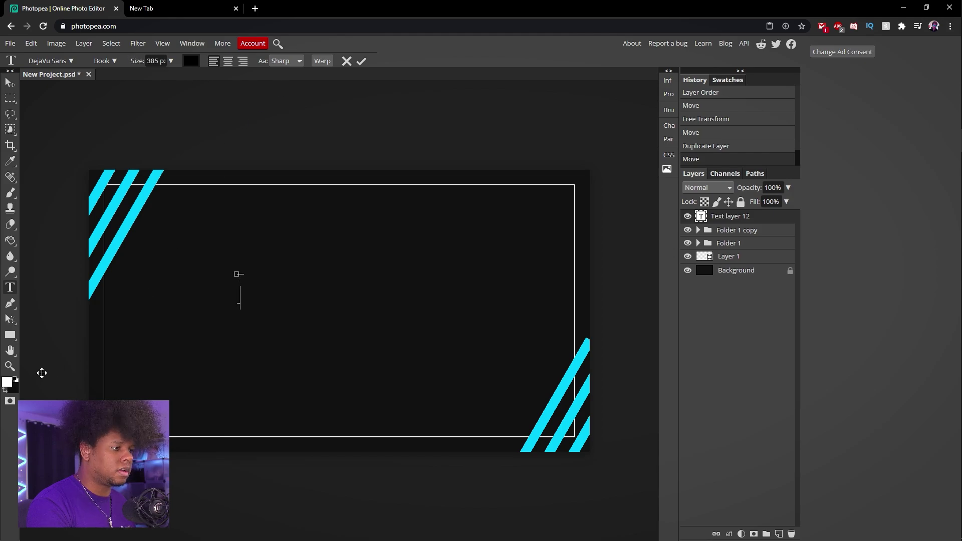
left_click(193, 63)
left_click(230, 237)
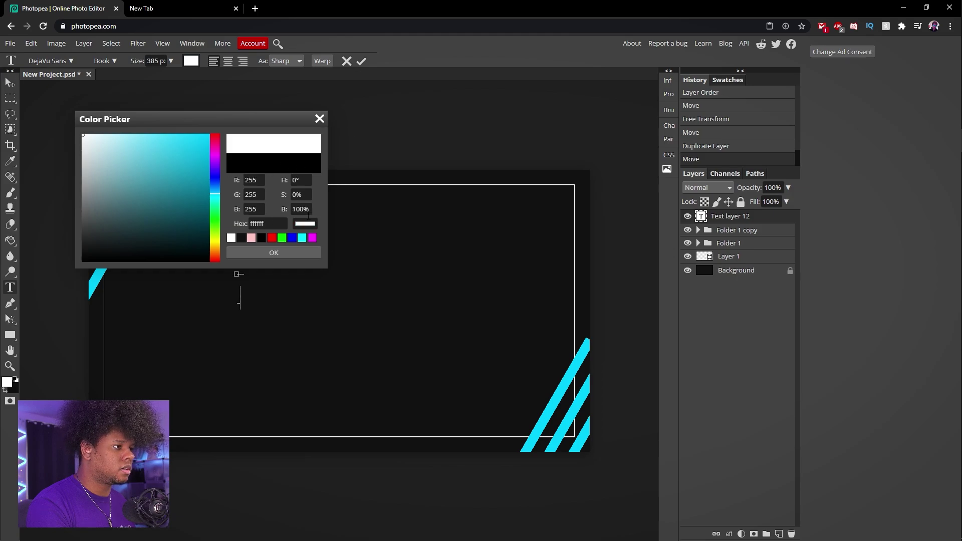
left_click(280, 252)
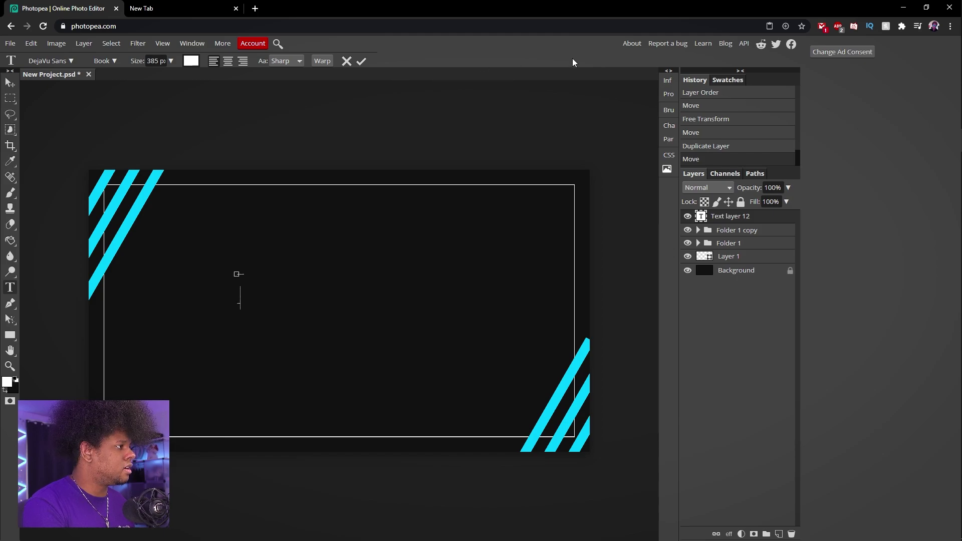
- Set the text size to 1284 px and enter STARTING SOO over two lines on the text layer
left_click(667, 128)
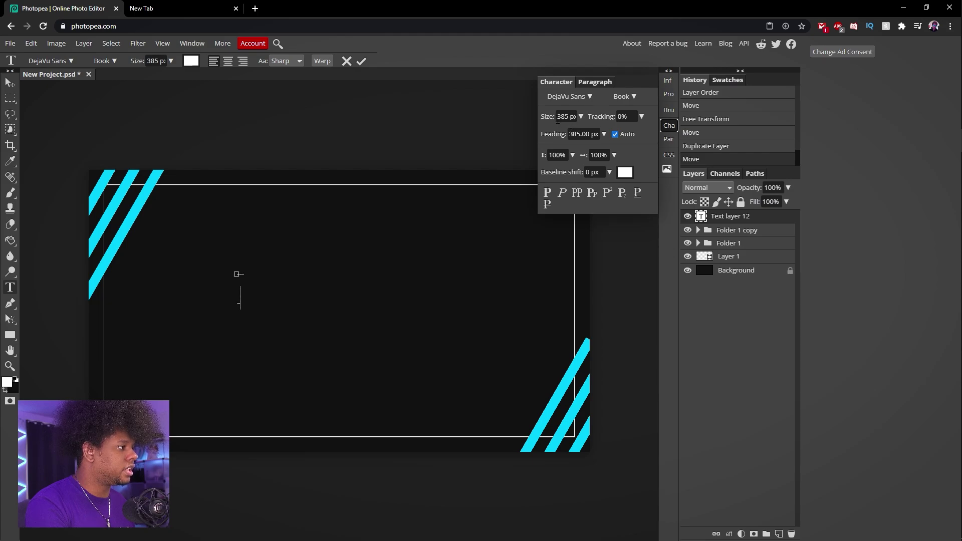
left_click_drag(544, 116, 853, 144)
key("ctrl+shift+period")
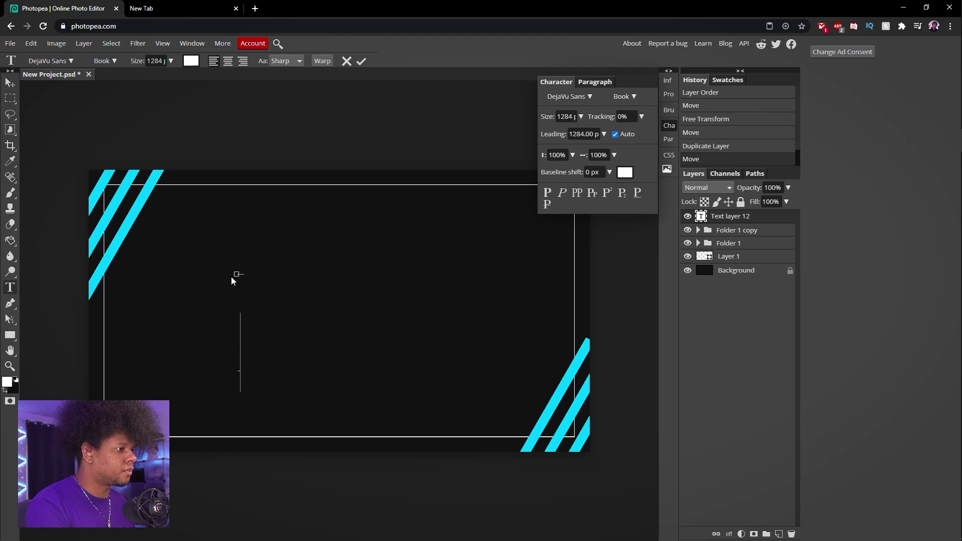
- Set the size of all the entered text to 866 px and complete the wording to STARTING SOON
left_click(700, 218)
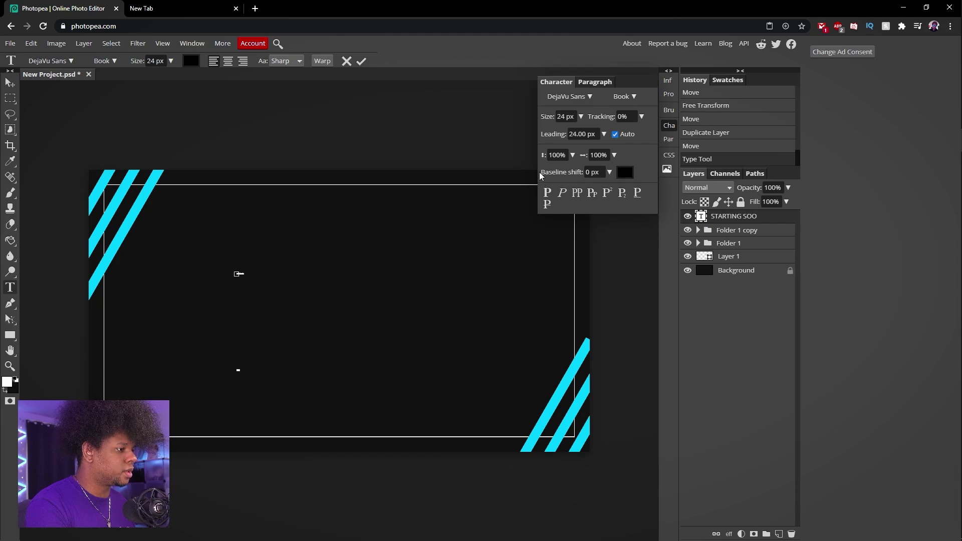
left_click_drag(545, 116, 902, 143)
left_click_drag(558, 263, 333, 315)
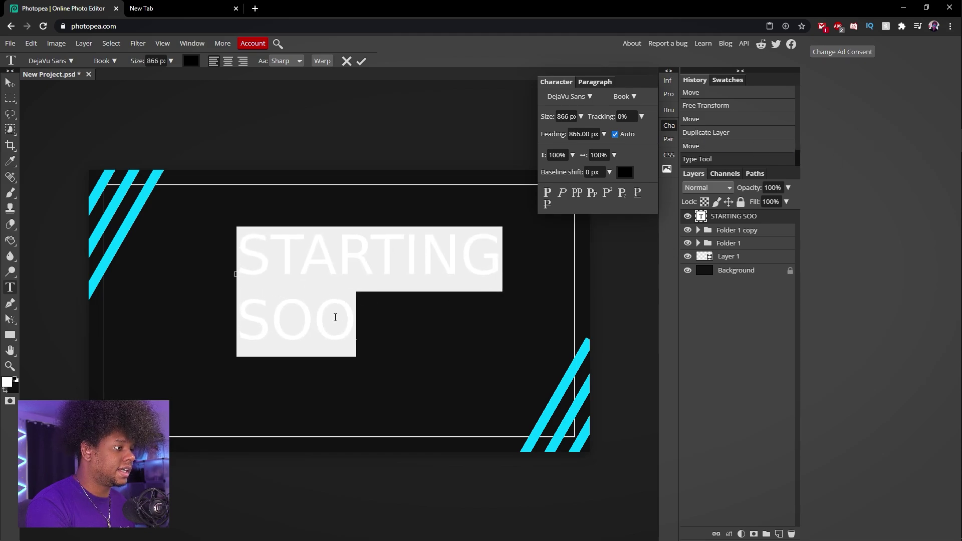
left_click(356, 326)
type("N")
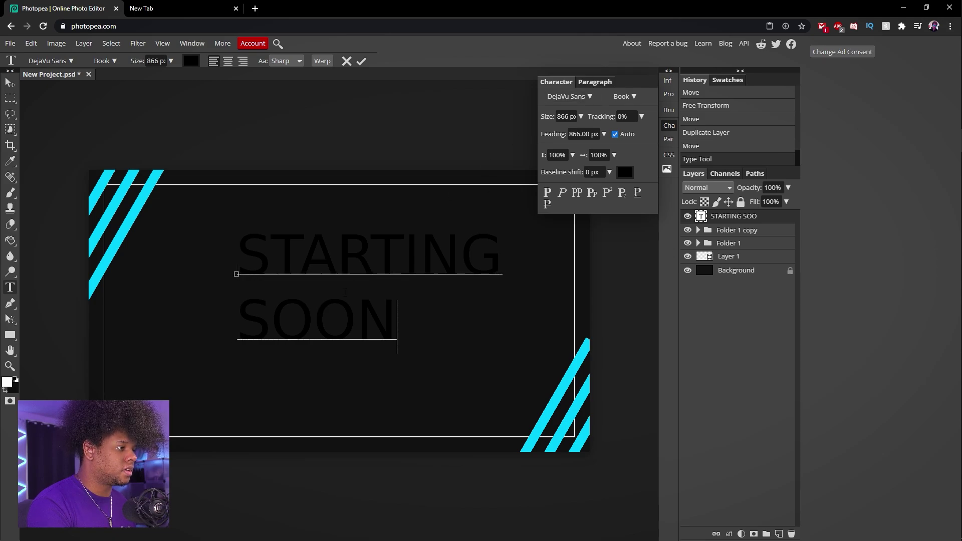
- Color the whole STARTING SOON text white (ffffff)
left_click_drag(249, 244, 400, 335)
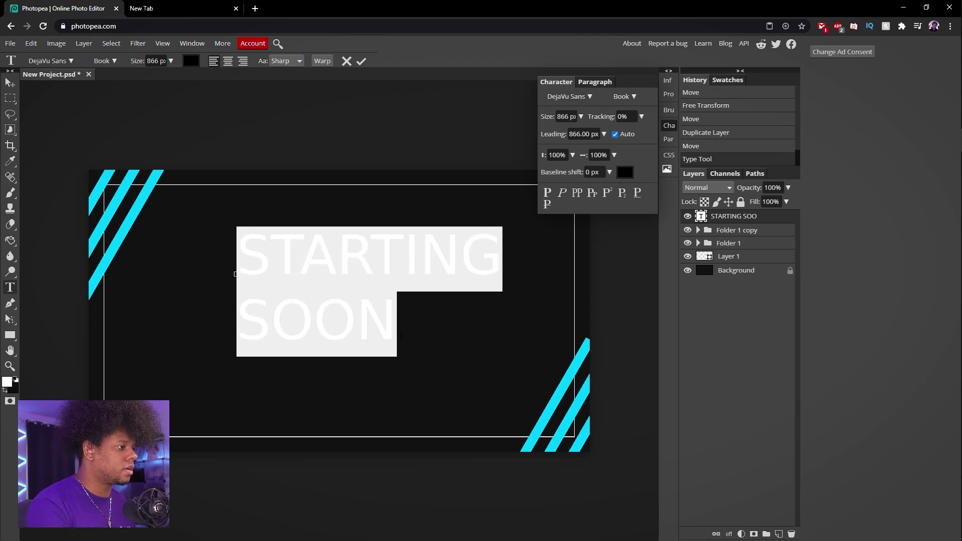
left_click(626, 176)
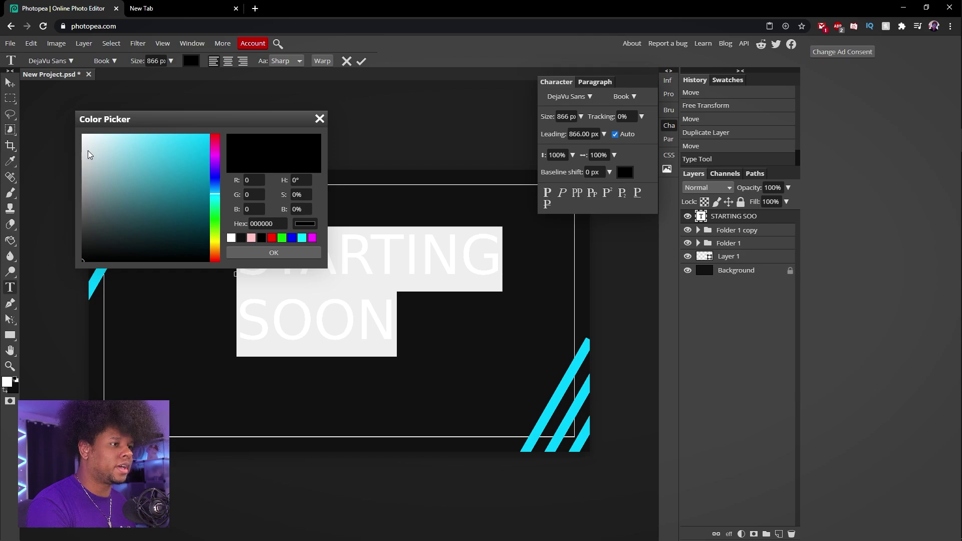
left_click_drag(88, 150, 65, 129)
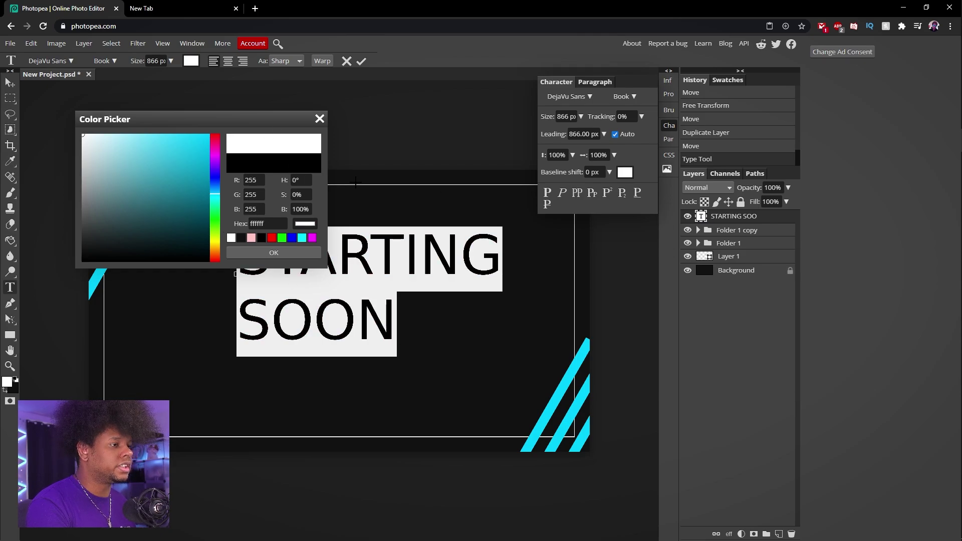
left_click(247, 253)
- Color only the word SOON cyan (00d1ff), sampled from the slanted stripes in the top-left corner
left_click_drag(237, 320, 271, 320)
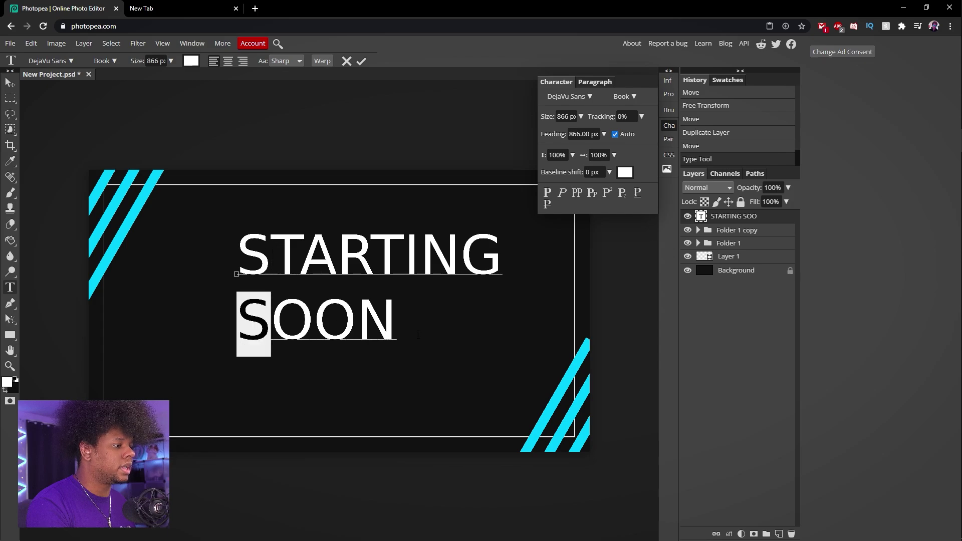
left_click_drag(418, 334, 418, 334)
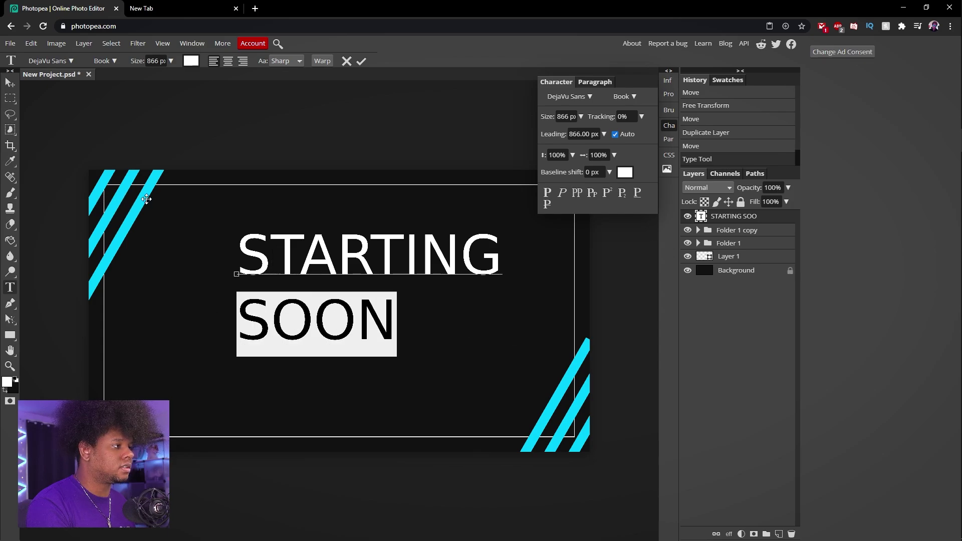
left_click(626, 175)
left_click_drag(145, 121, 330, 101)
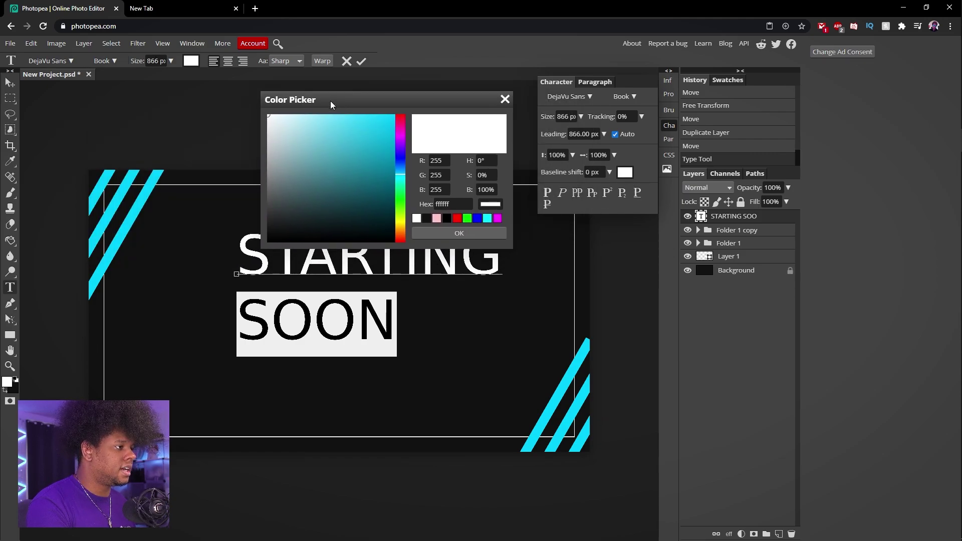
left_click(138, 203)
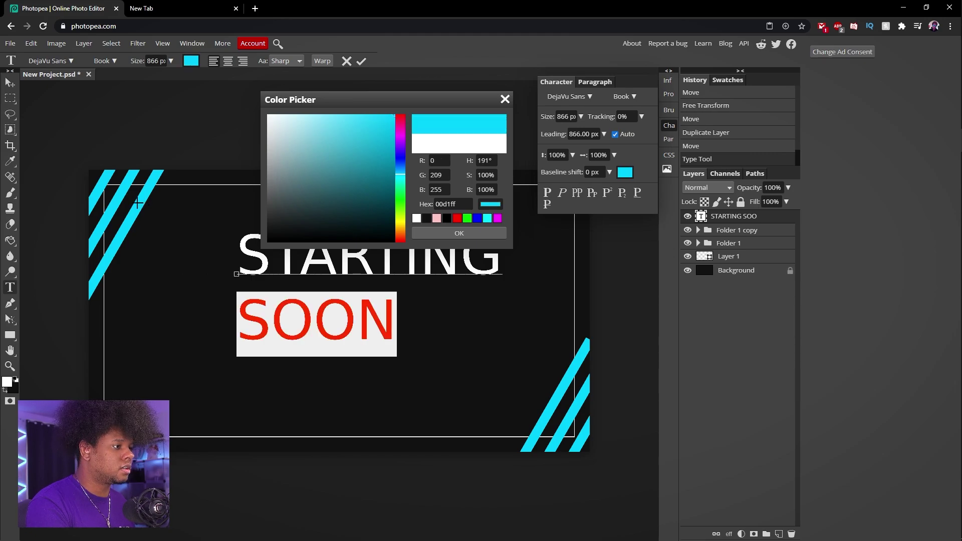
left_click(467, 233)
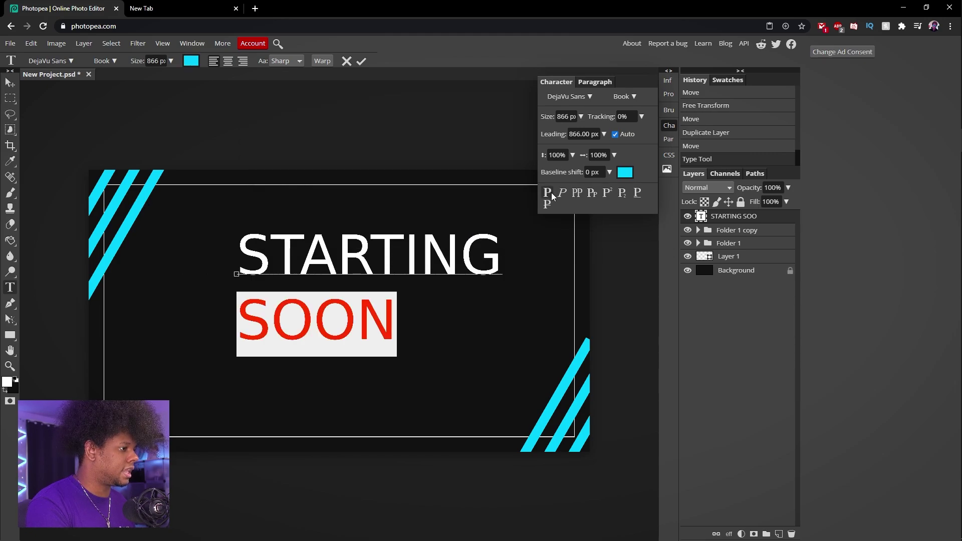
- Select both lines of the STARTING SOON text
left_click(337, 257)
left_click_drag(243, 246, 464, 359)
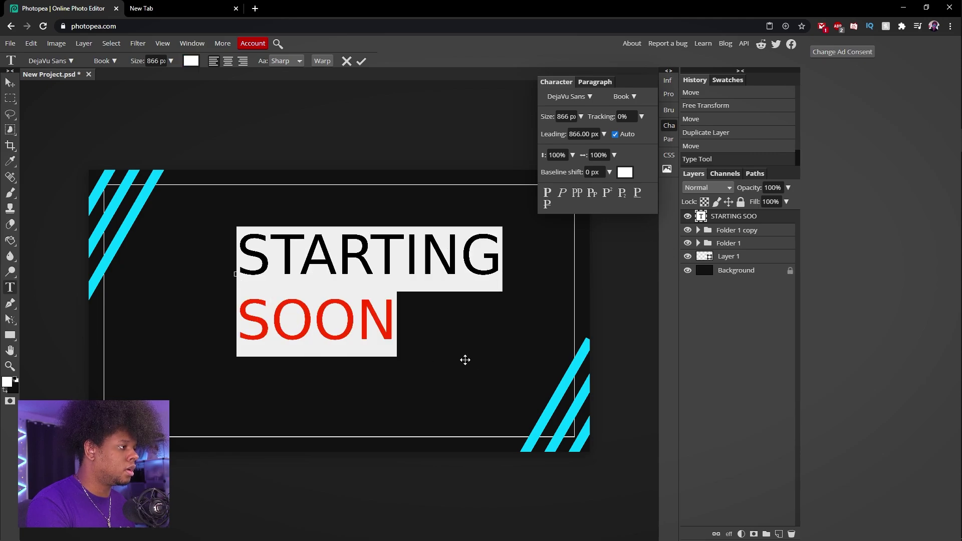
left_click(579, 96)
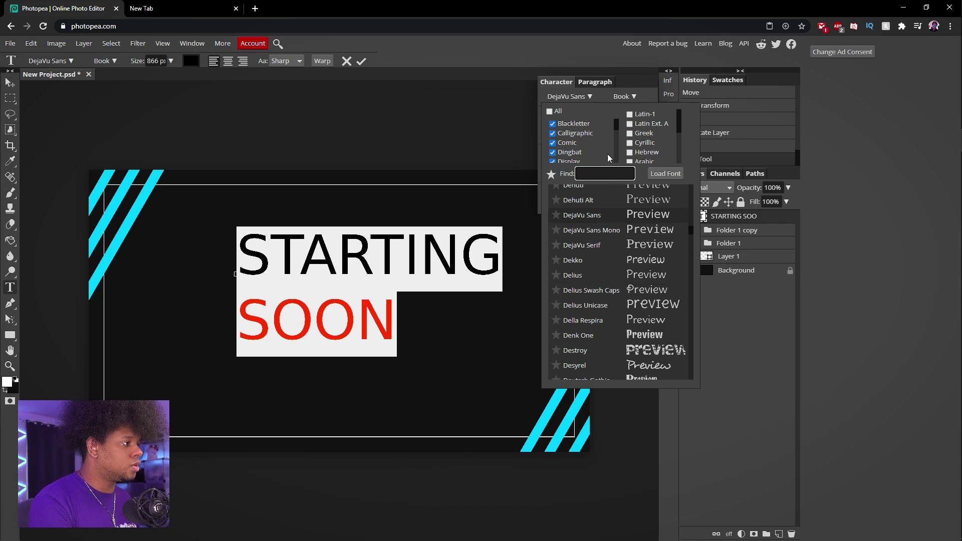
left_click(663, 173)
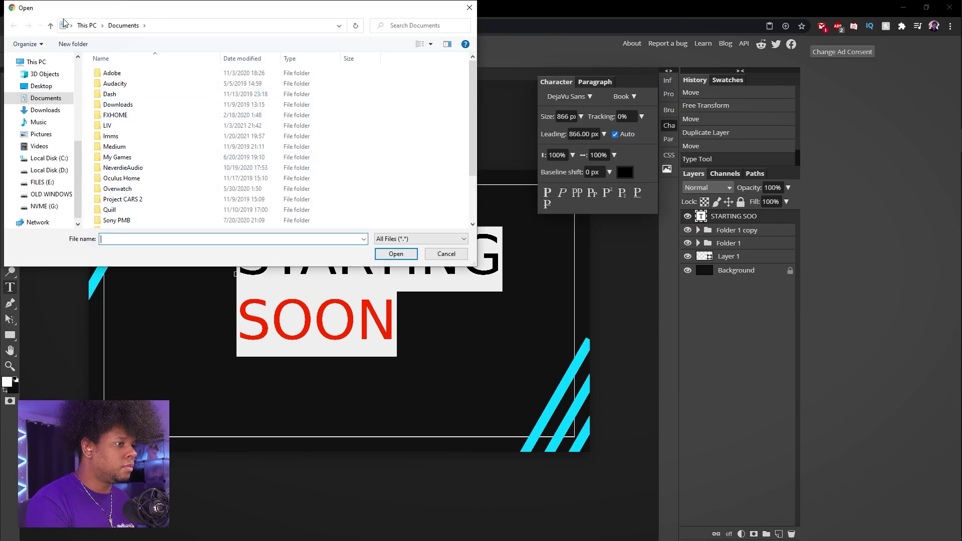
left_click(445, 254)
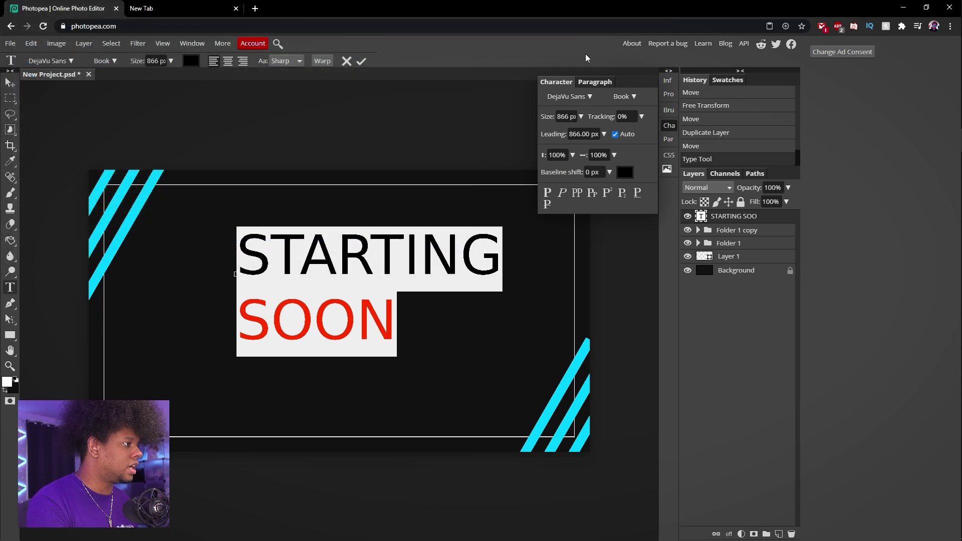
- Try the Destroy and Duplexide fonts on the selected STARTING SOON text
left_click(589, 97)
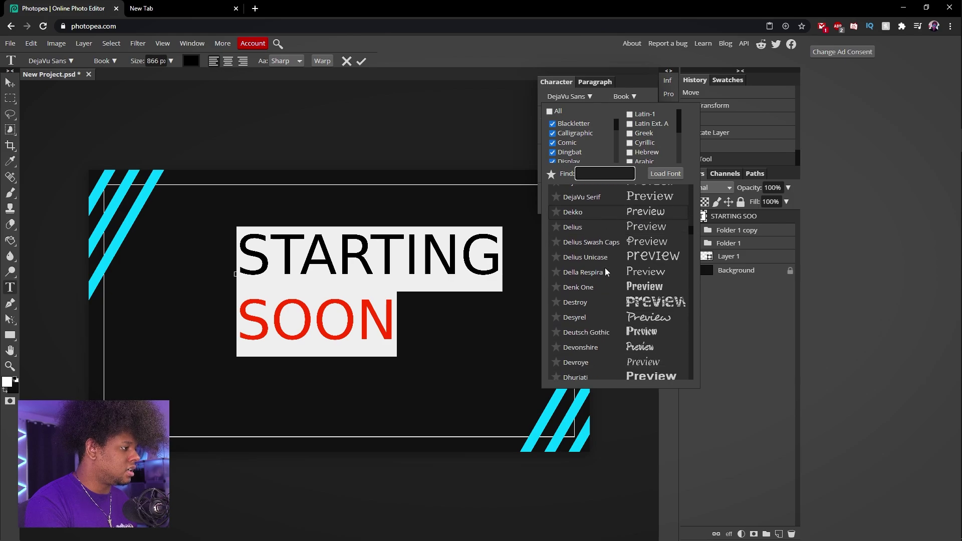
scroll(605, 272, "down", 1)
left_click(596, 251)
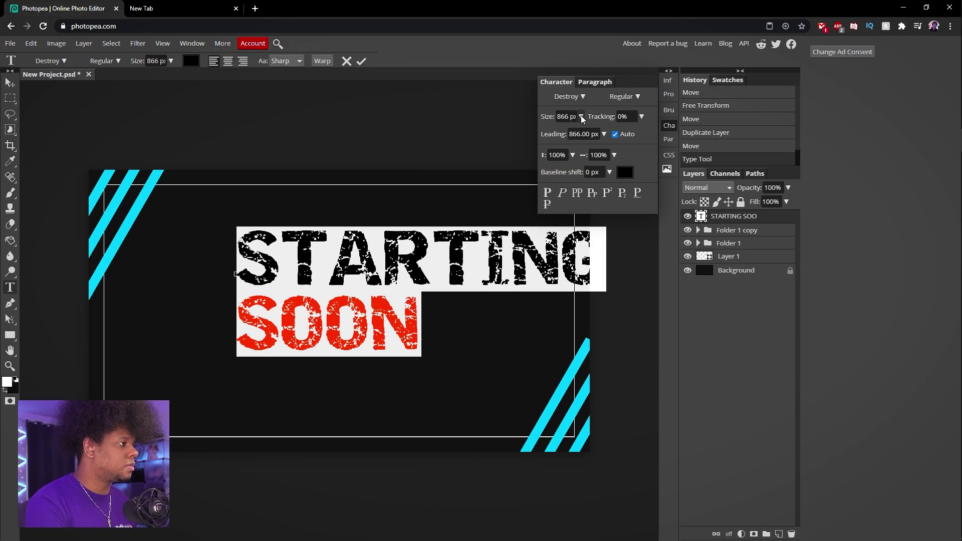
left_click(584, 97)
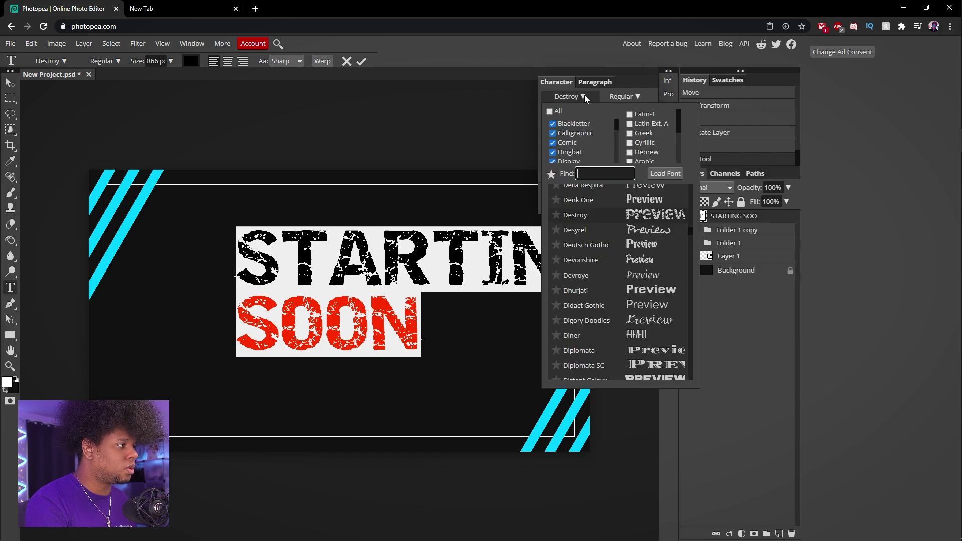
scroll(572, 270, "down", 1)
scroll(572, 270, "down", 2)
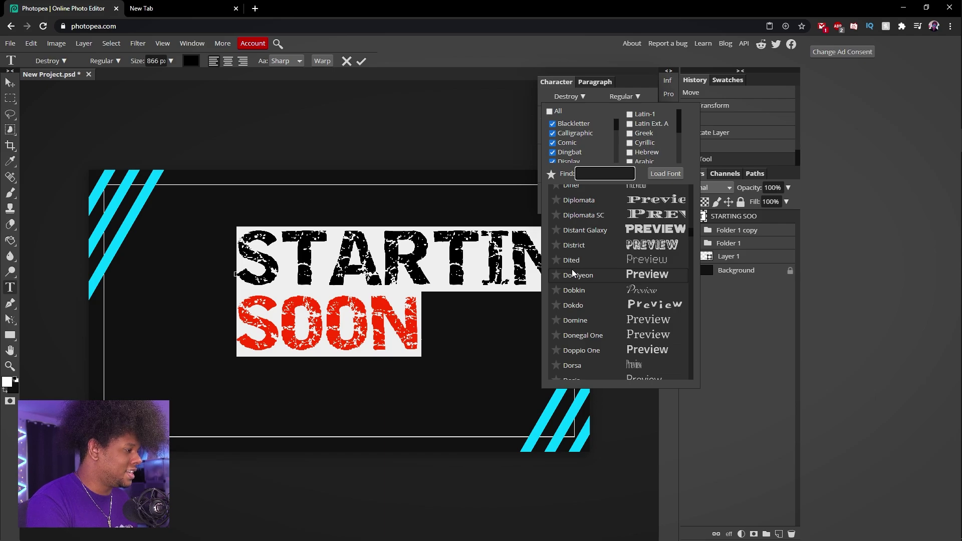
scroll(572, 275, "down", 6)
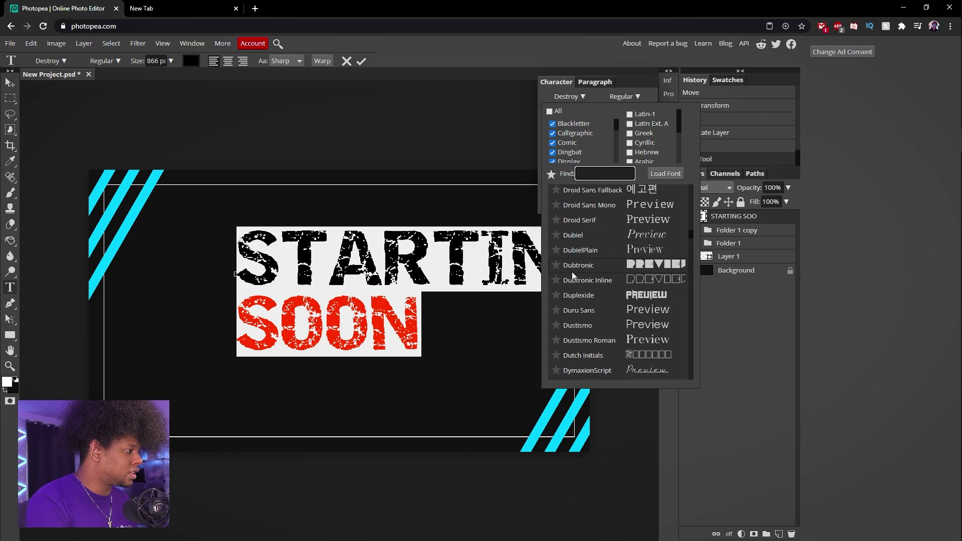
left_click(579, 295)
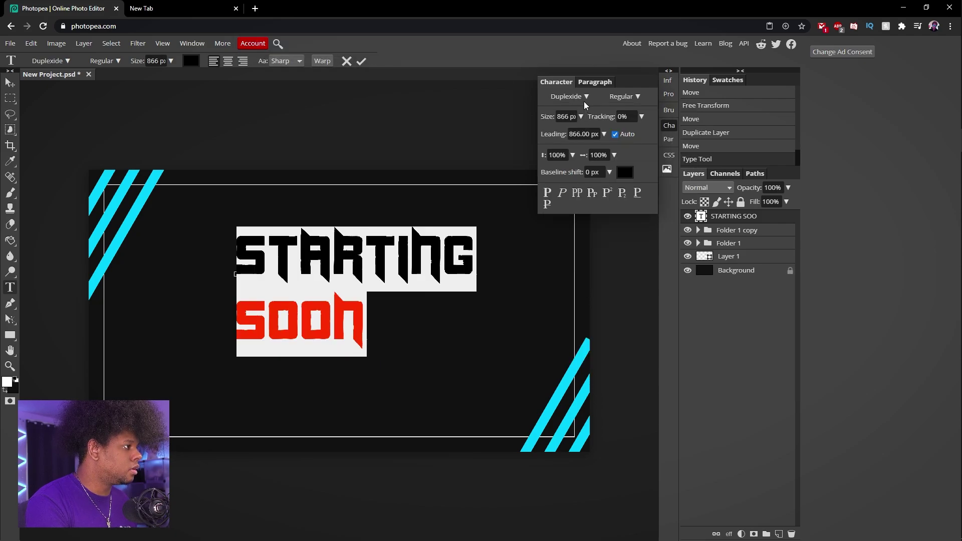
- Set the text's font to Familiar Pro Bold and tighten its leading to 839 px
key("ctrl+z")
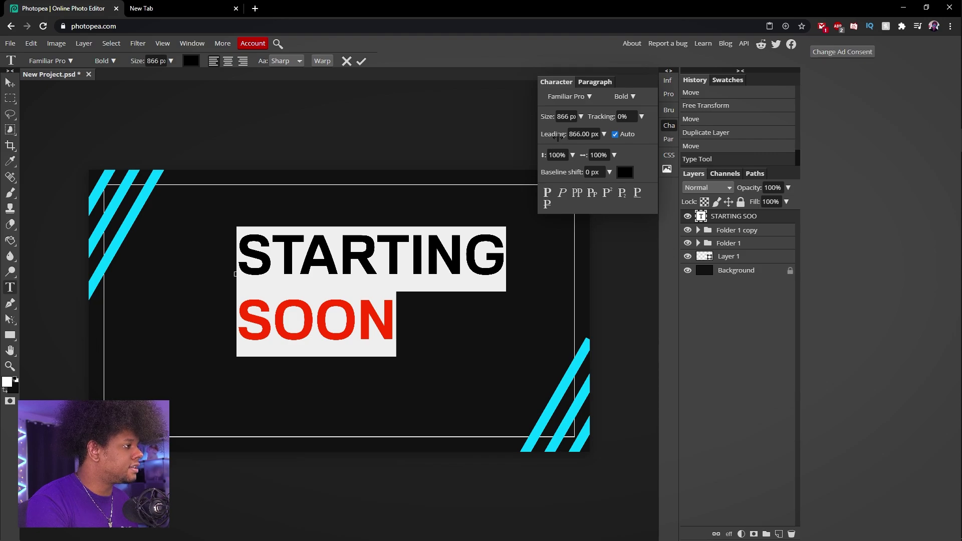
left_click_drag(555, 136, 540, 140)
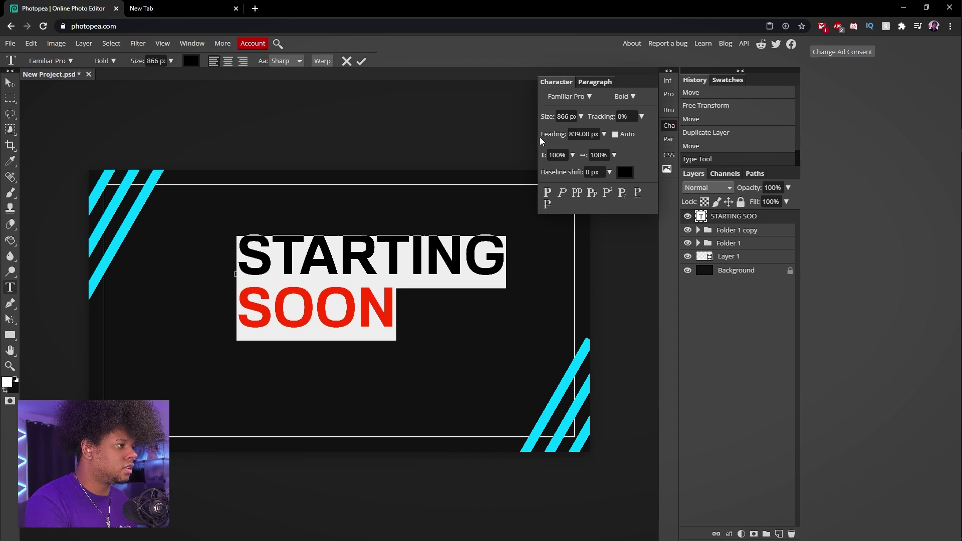
- Center-align the two STARTING SOON lines and center the title horizontally and vertically on the canvas
left_click(585, 83)
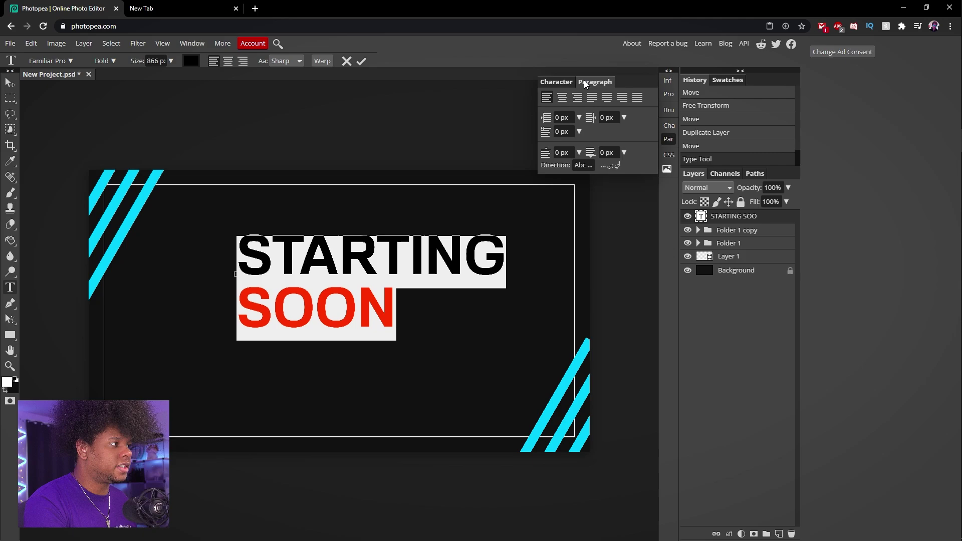
left_click(562, 98)
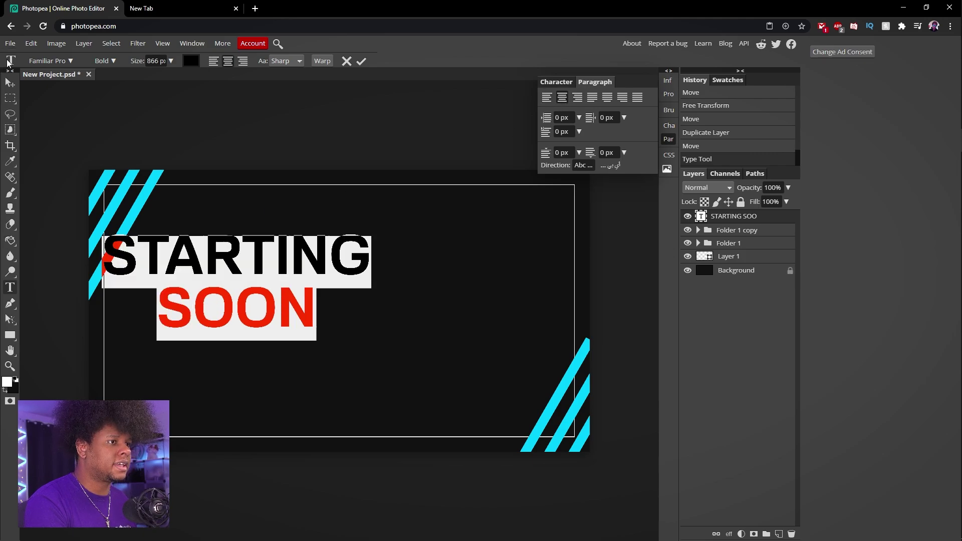
left_click(10, 85)
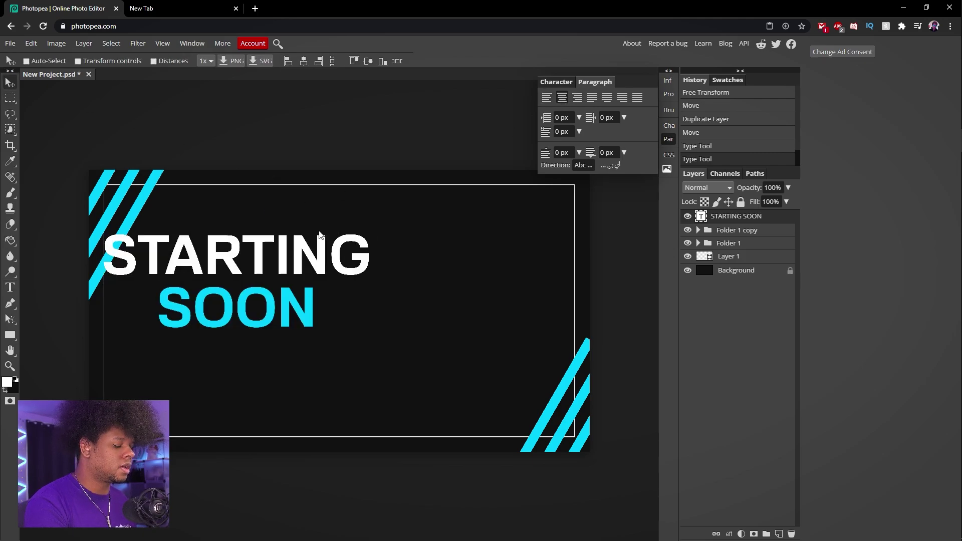
key("ctrl+a")
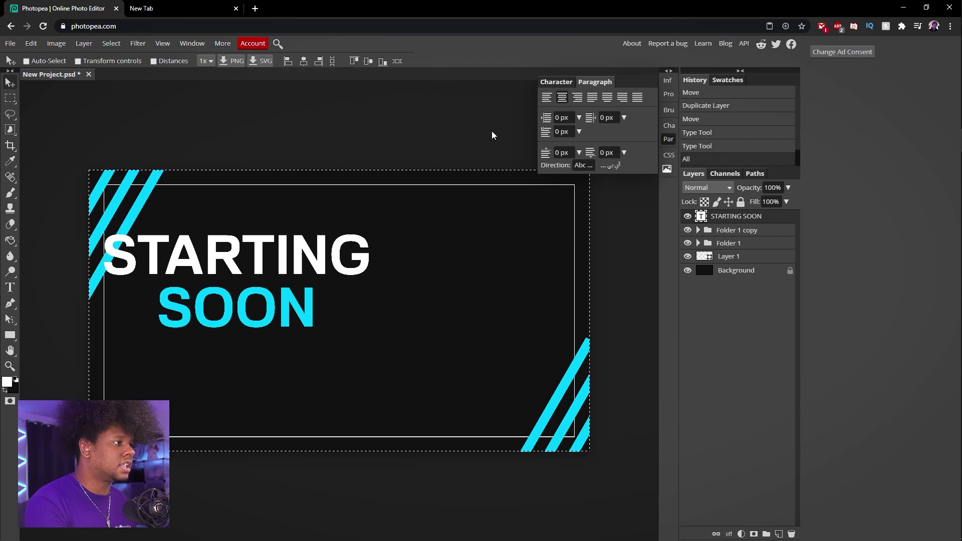
left_click(303, 61)
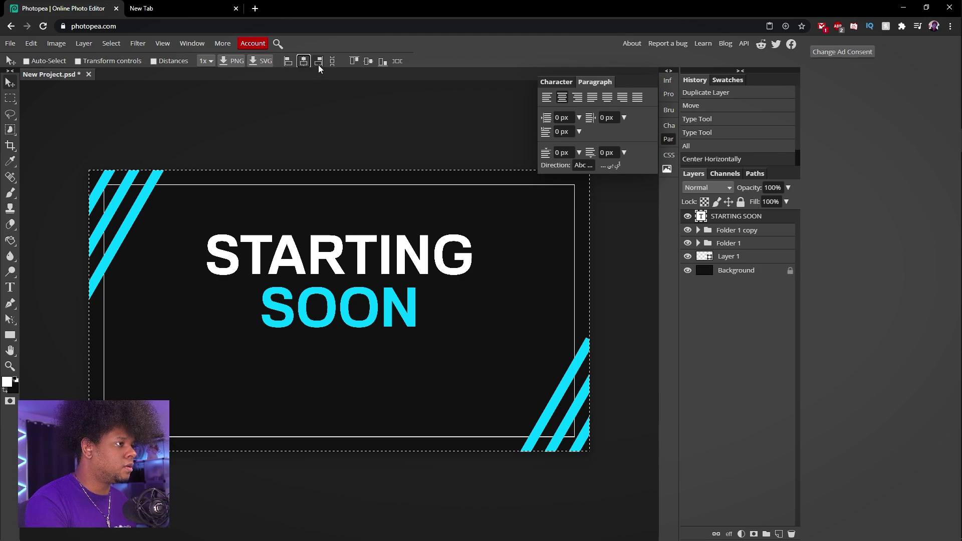
left_click(368, 61)
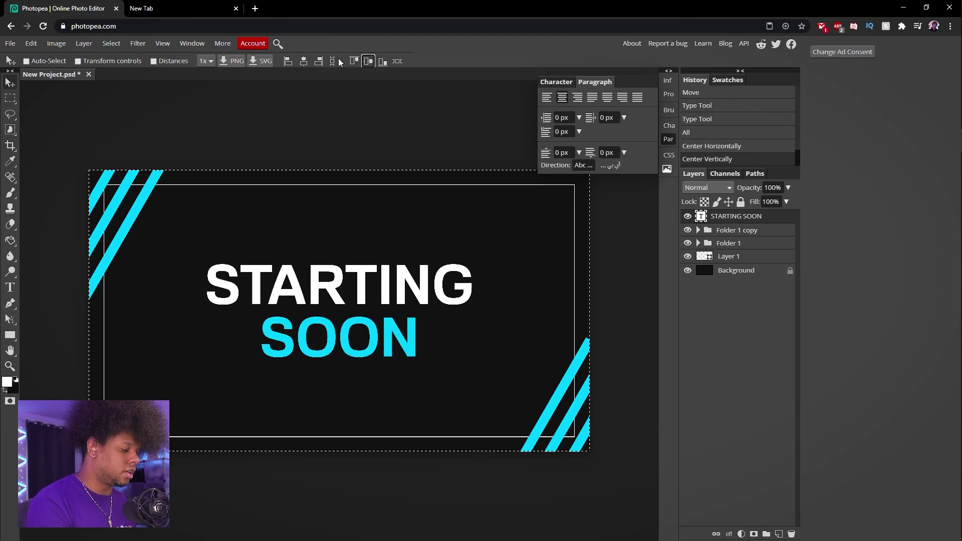
key("ctrl+d")
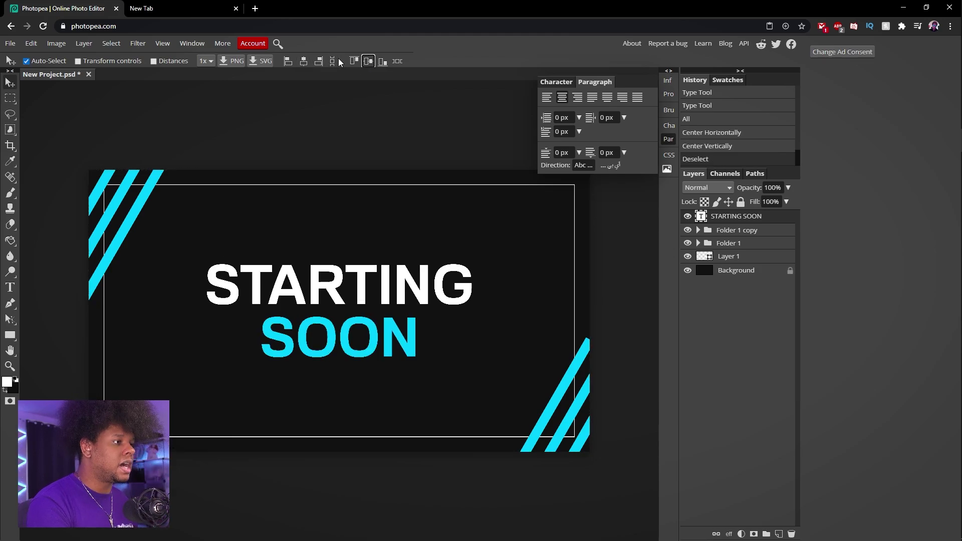
- Open Pixabay in the empty browser tab and search its images for "abstract"
left_click(186, 13)
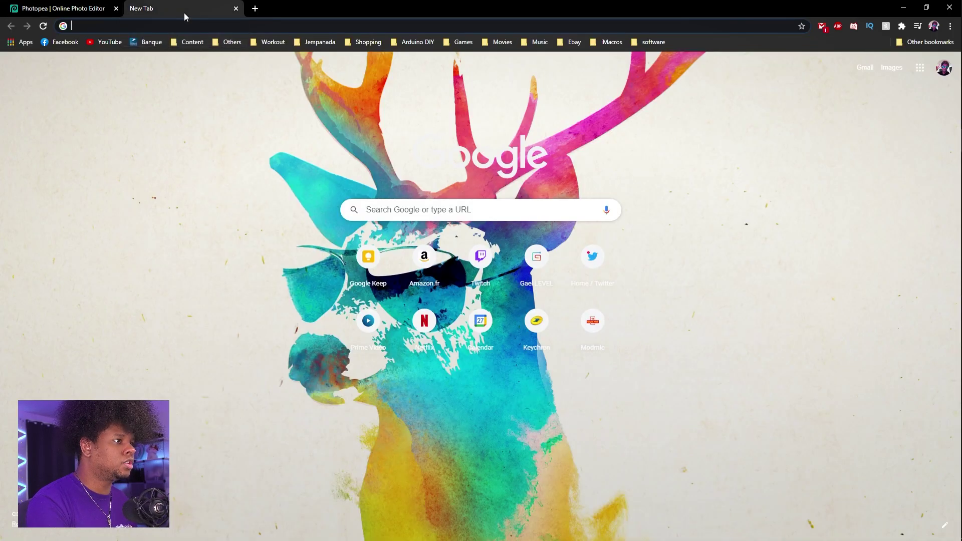
type("pixab")
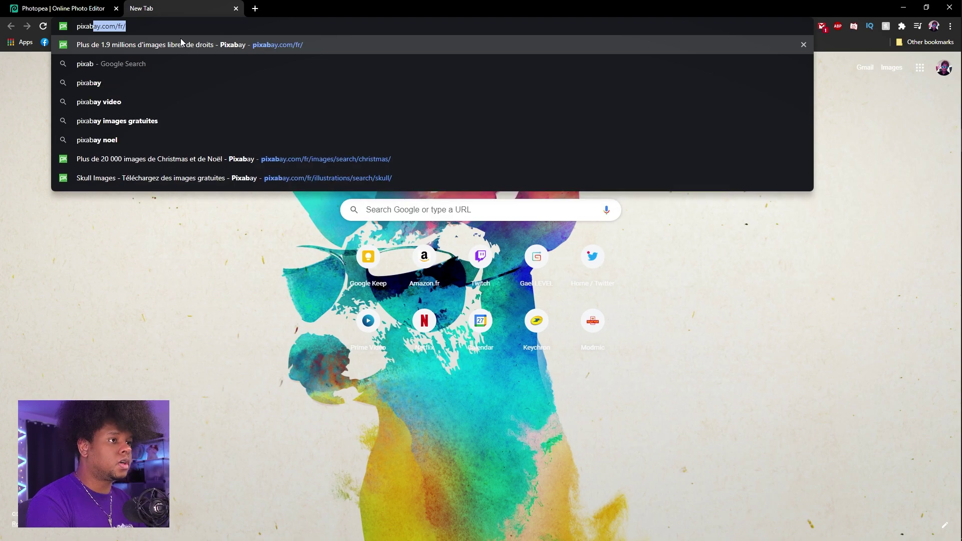
key("Return")
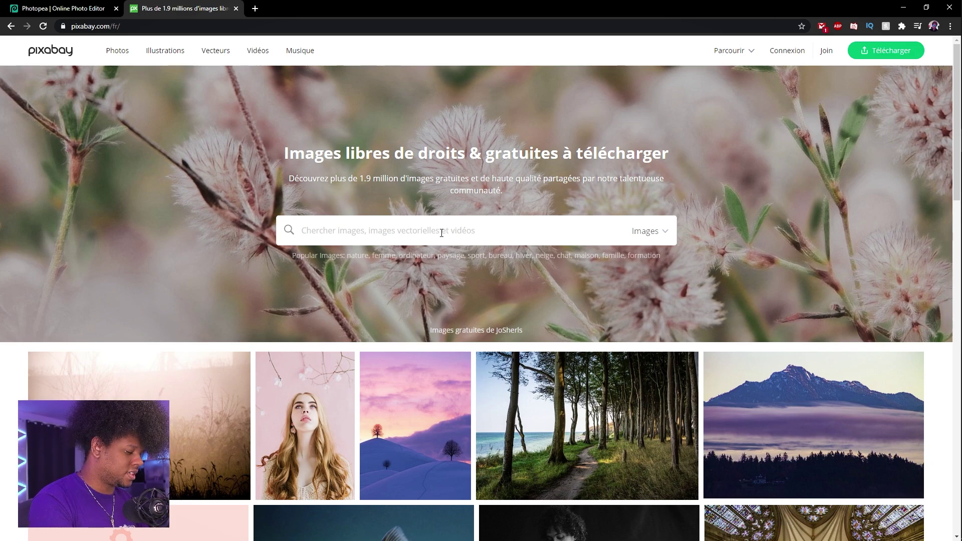
type("abstr")
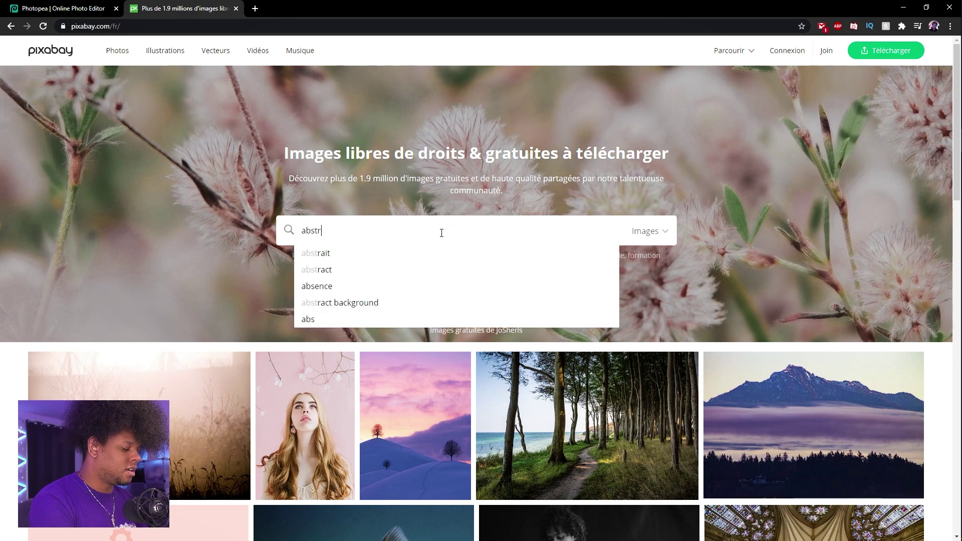
type("act")
key("Return")
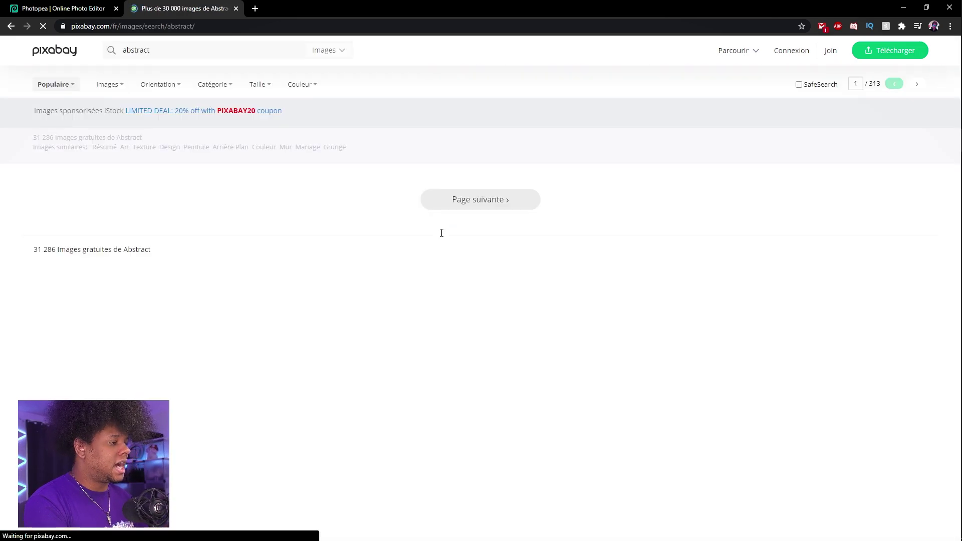
- Find the blue mountain landscape with the glowing light among the abstract results and open its page
scroll(3, 185, "down", 5)
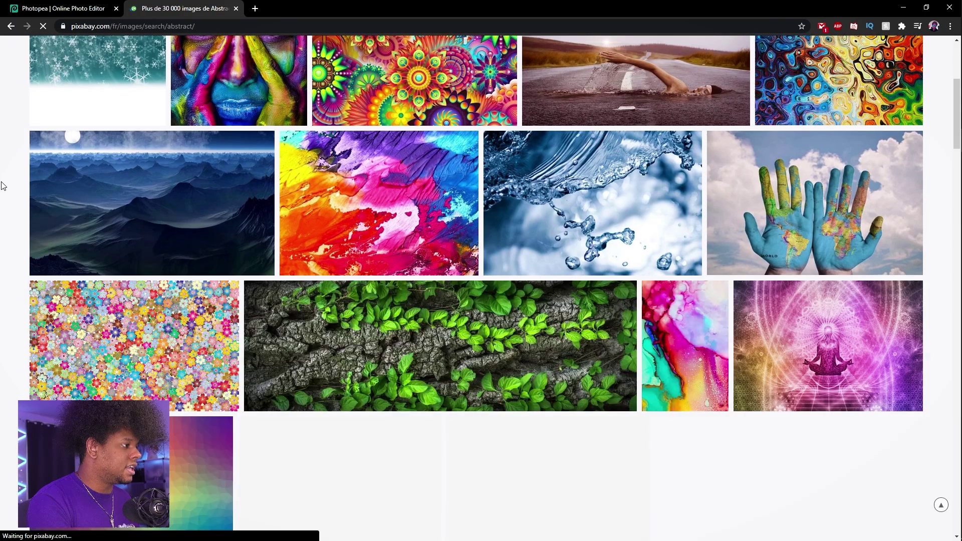
scroll(3, 186, "down", 7)
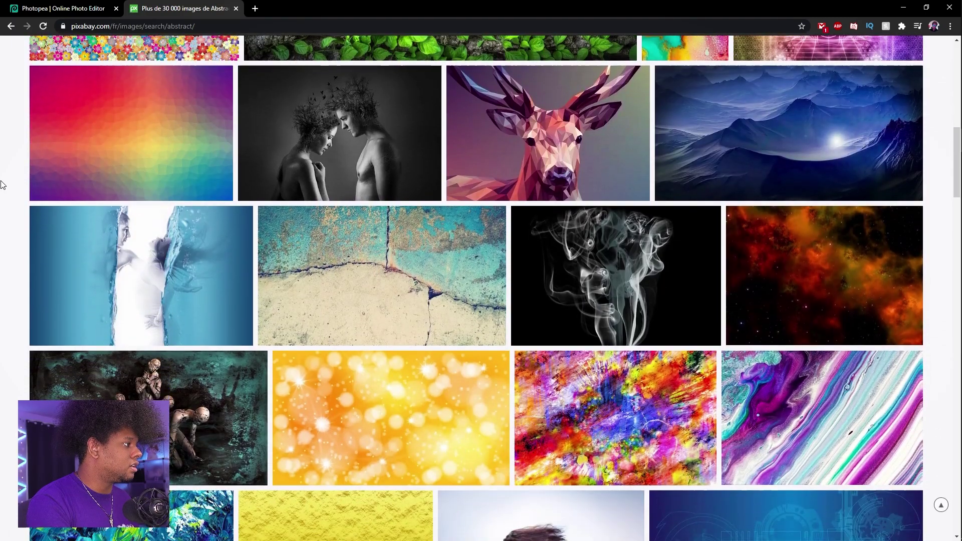
scroll(2, 185, "up", 1)
left_click(713, 176)
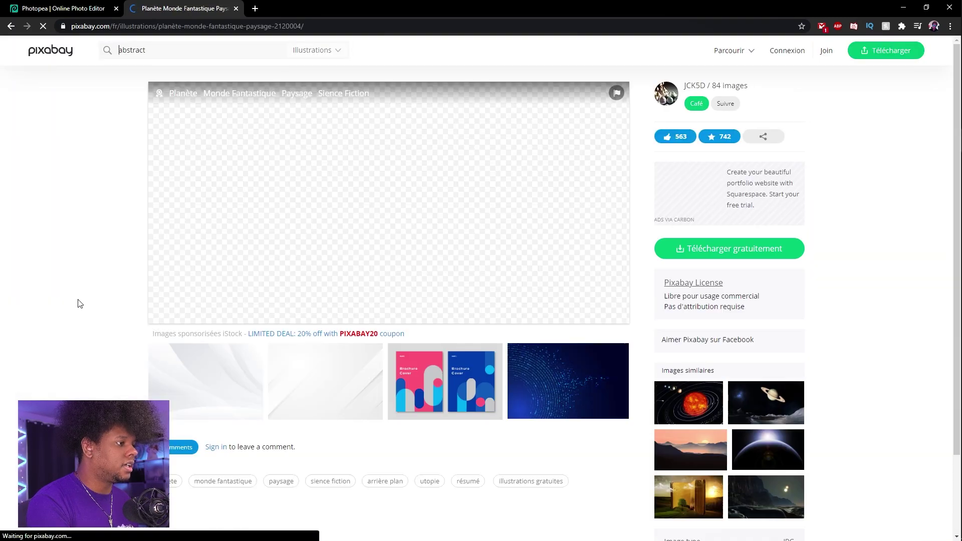
- Copy the landscape preview image, paste it into the Photopea project and move it above the word STARTING
right_click(384, 180)
left_click(420, 210)
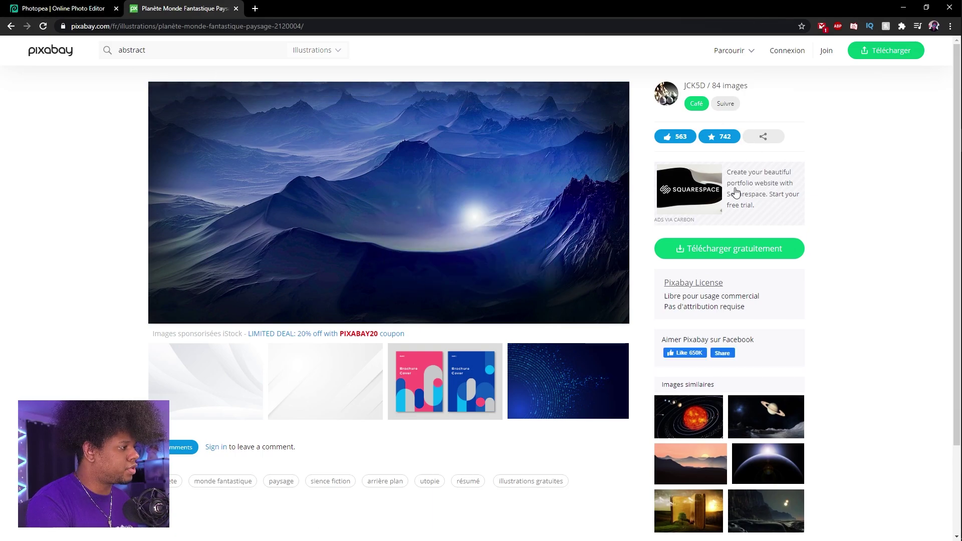
left_click(88, 11)
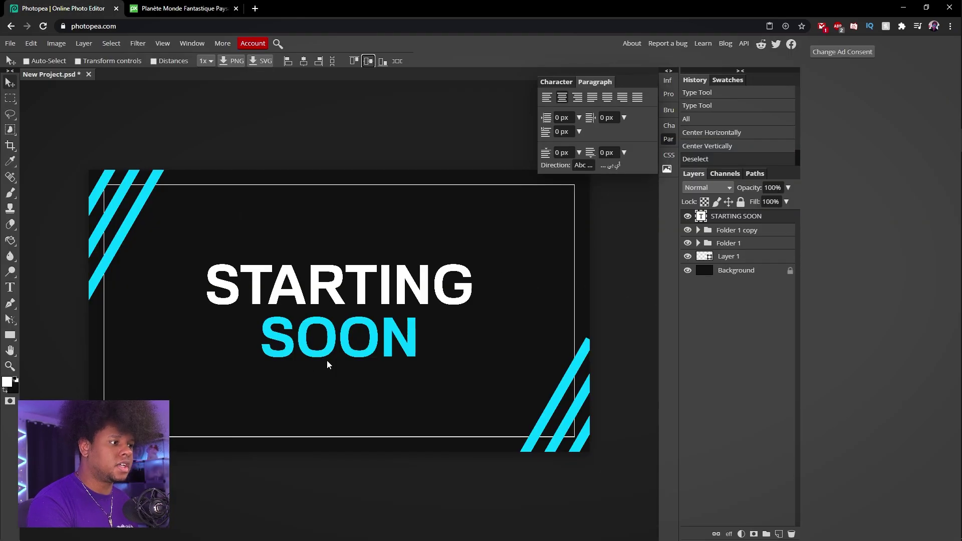
key("ctrl")
key("ctrl+v")
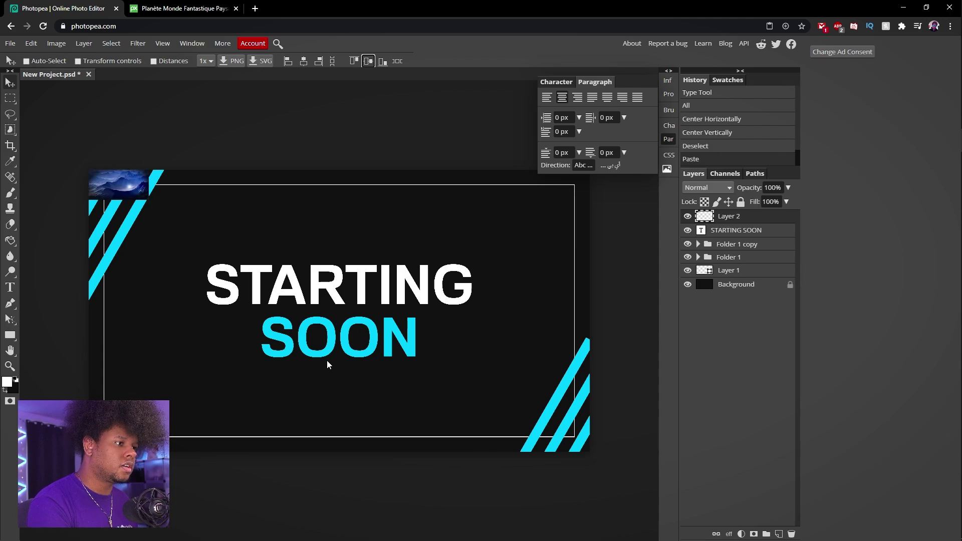
left_click_drag(134, 197, 185, 230)
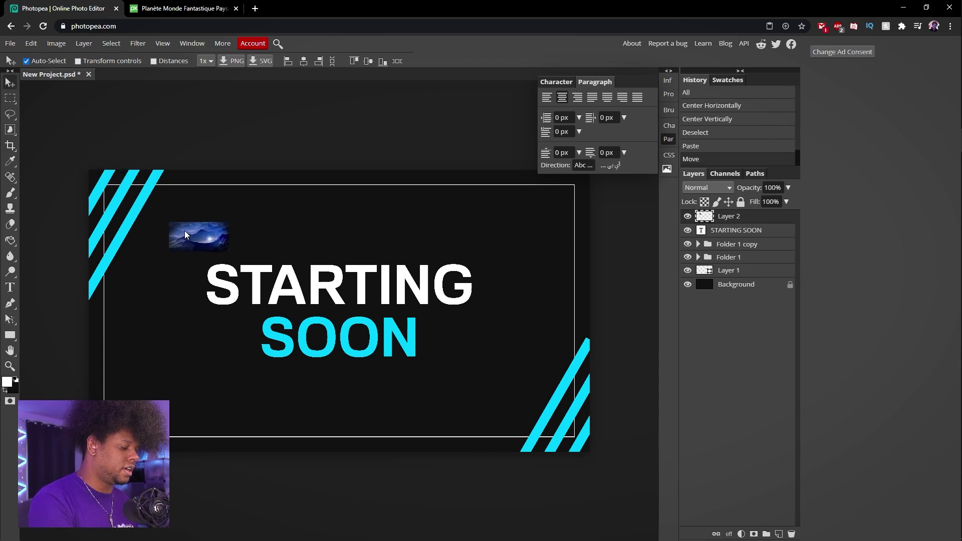
key("ctrl+t")
left_click(355, 8)
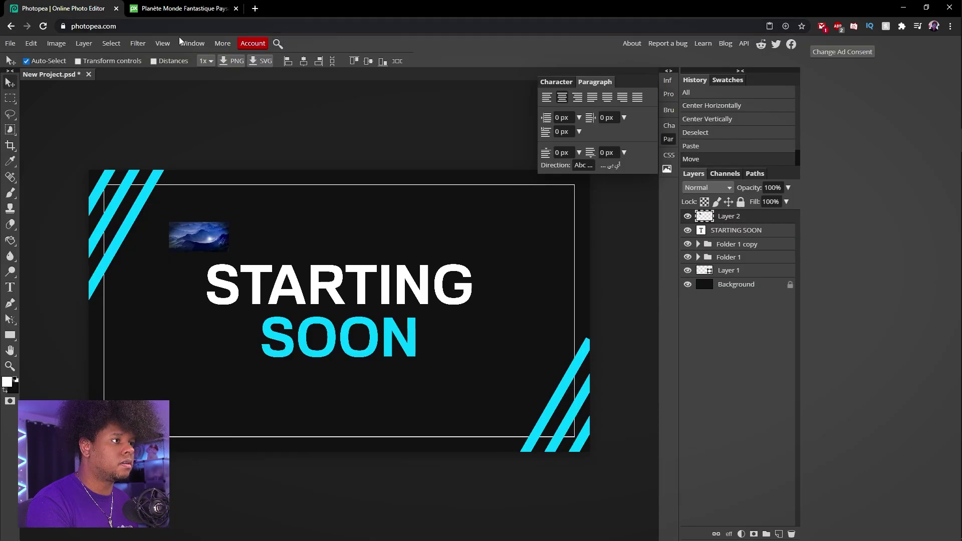
- Switch back to Pixabay and request the landscape's free 1920×967 JPG download, completing the robot check
left_click(151, 9)
left_click(698, 249)
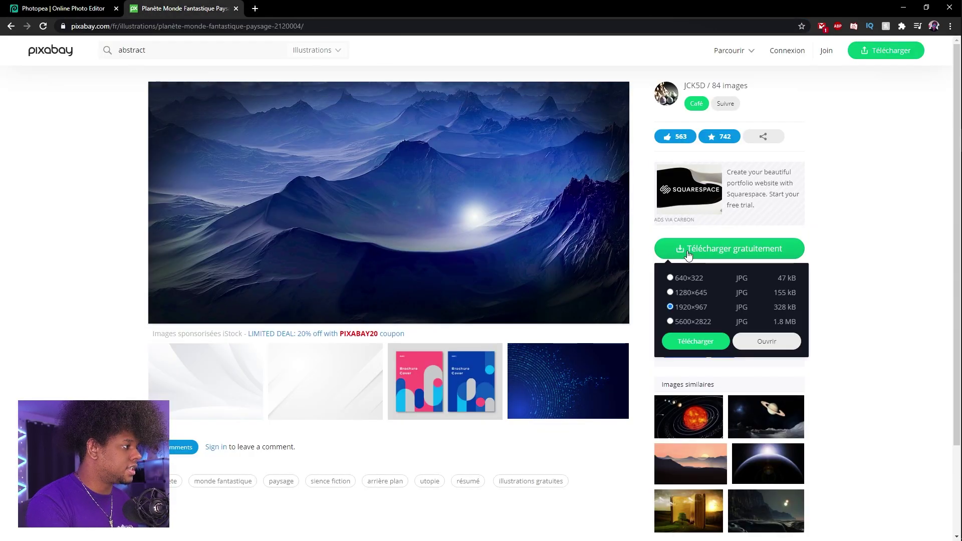
left_click(715, 343)
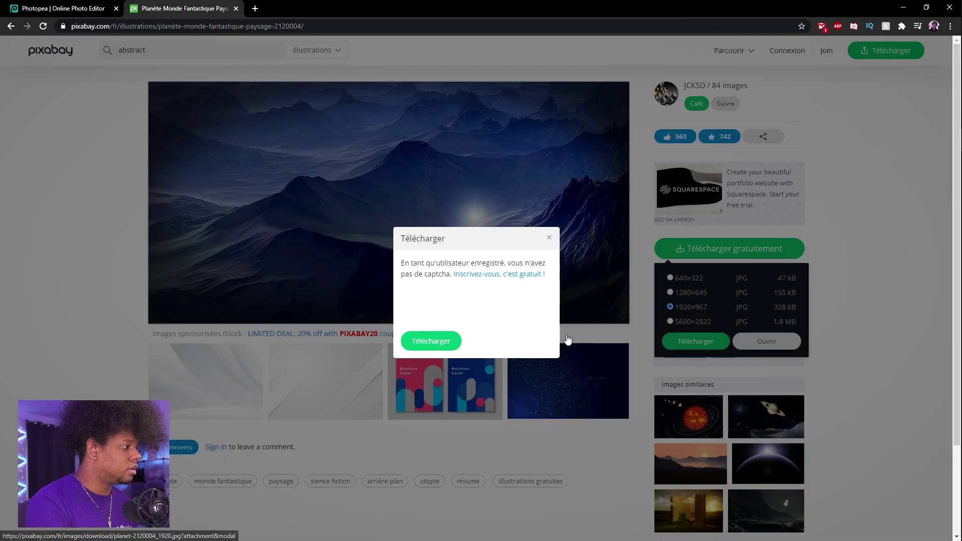
left_click(416, 301)
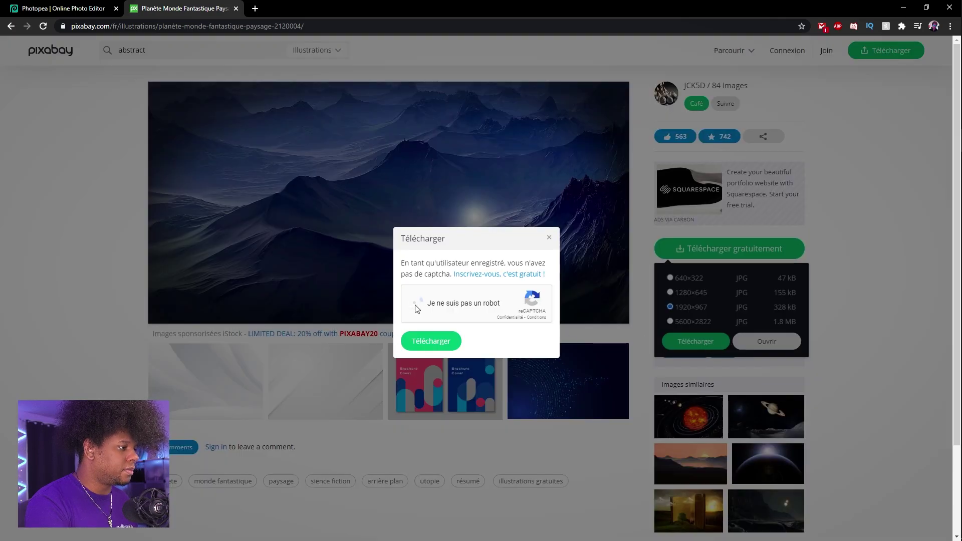
left_click(422, 343)
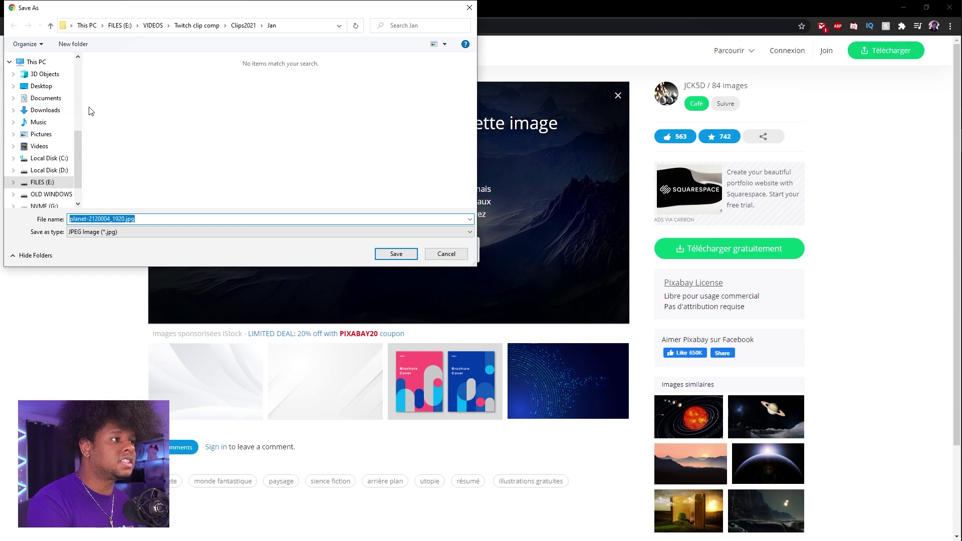
- Save the download as planet-2120004_1920.jpg in the NEW DOWNLOADS folder
scroll(73, 123, "up", 5)
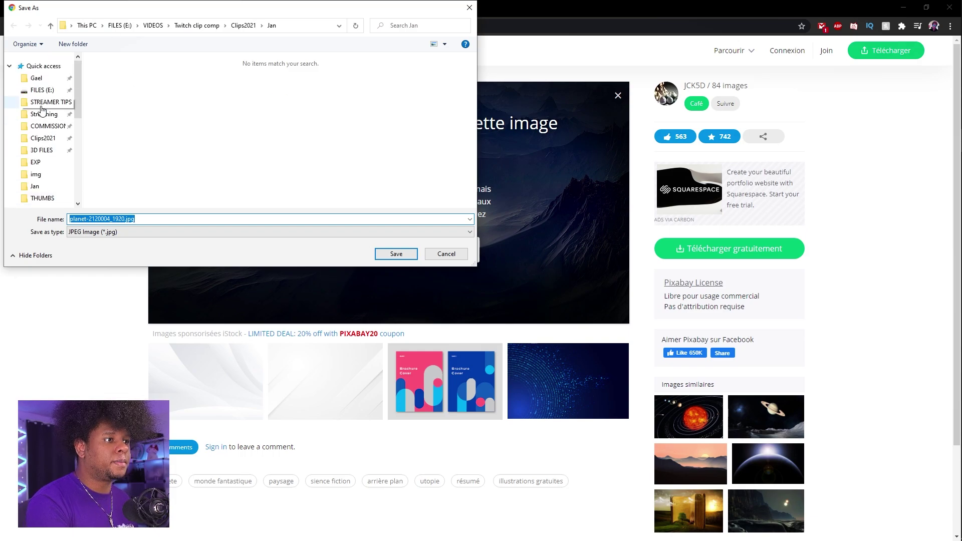
left_click(36, 78)
left_click(120, 83)
left_click(395, 254)
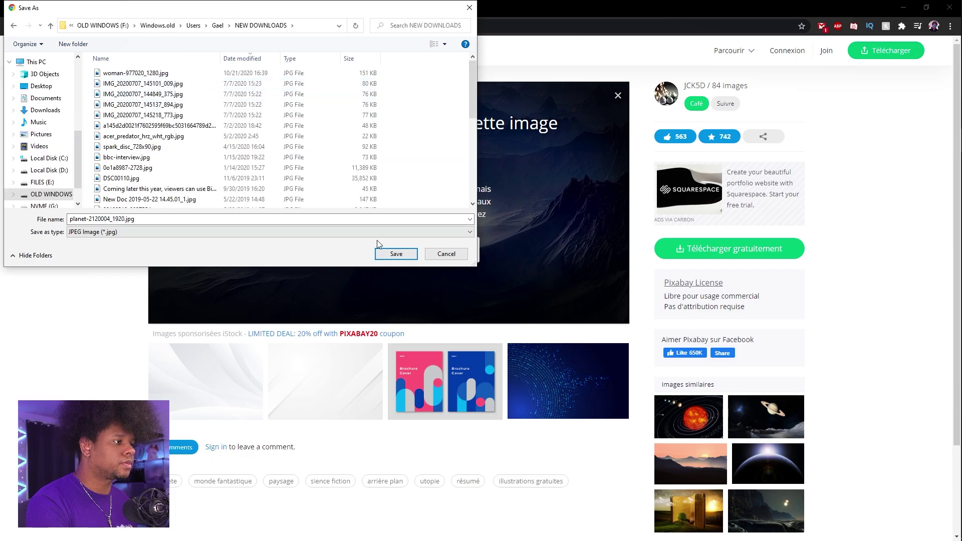
left_click(395, 254)
- Return to Photopea, delete the small pasted landscape layer and place the downloaded planet-2120004_1920.jpg from the NEW DOWNLOADS folder
left_click(56, 8)
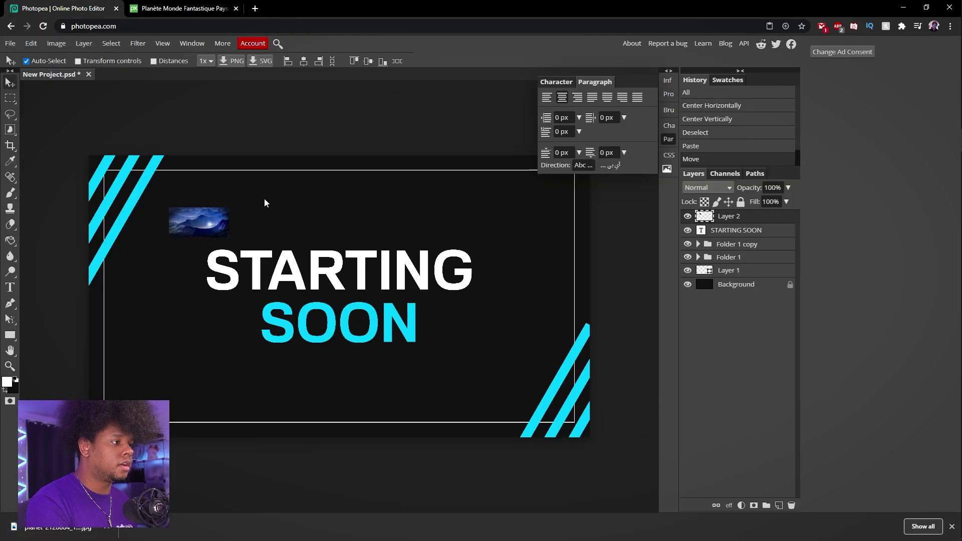
left_click_drag(729, 217, 792, 505)
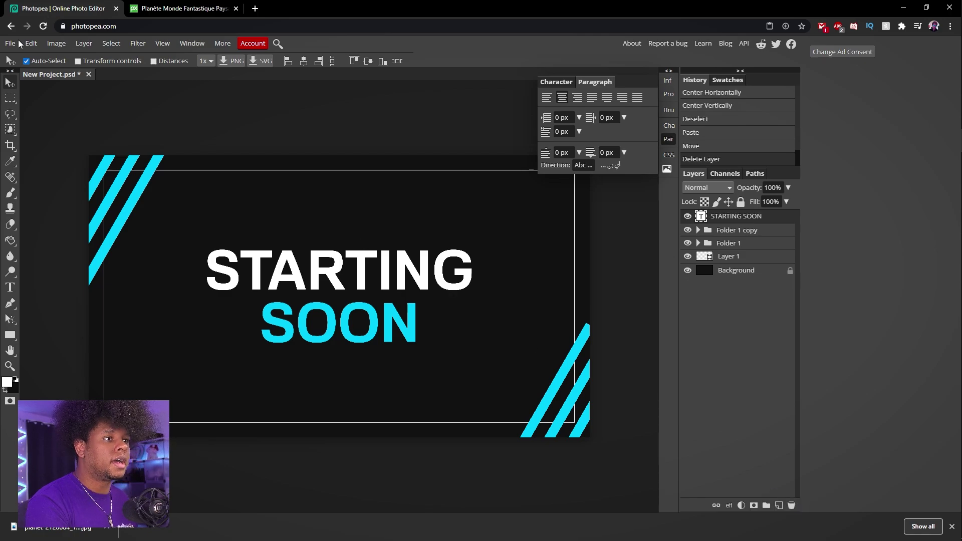
left_click(18, 43)
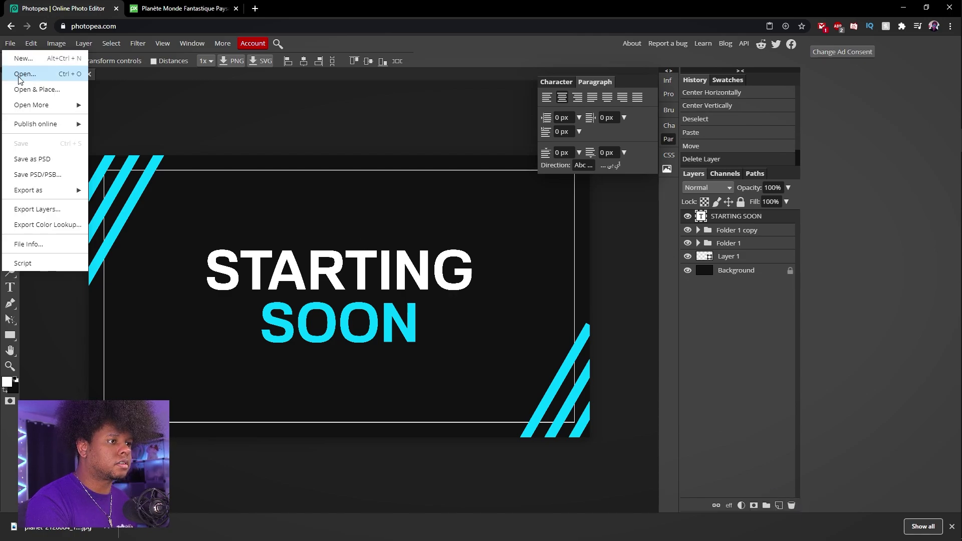
left_click(44, 94)
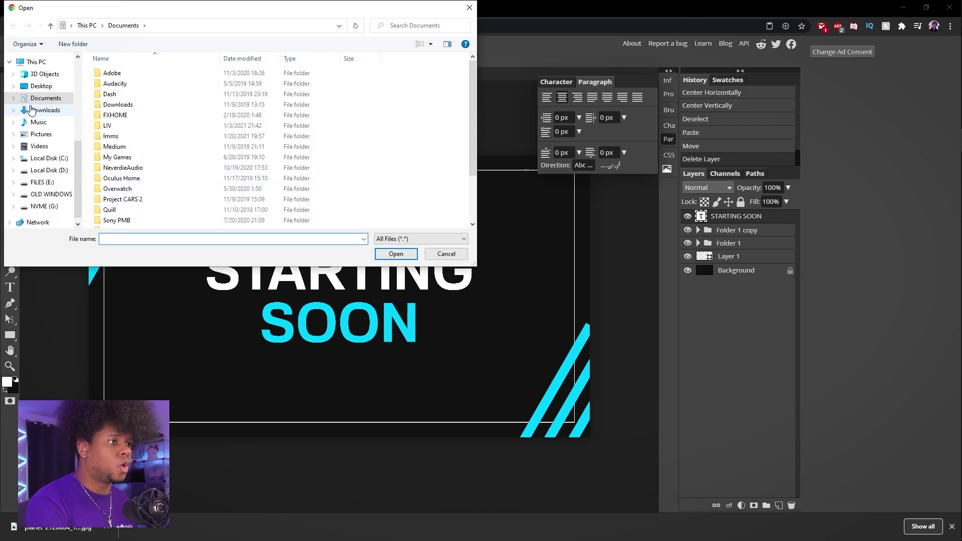
scroll(31, 110, "up", 3)
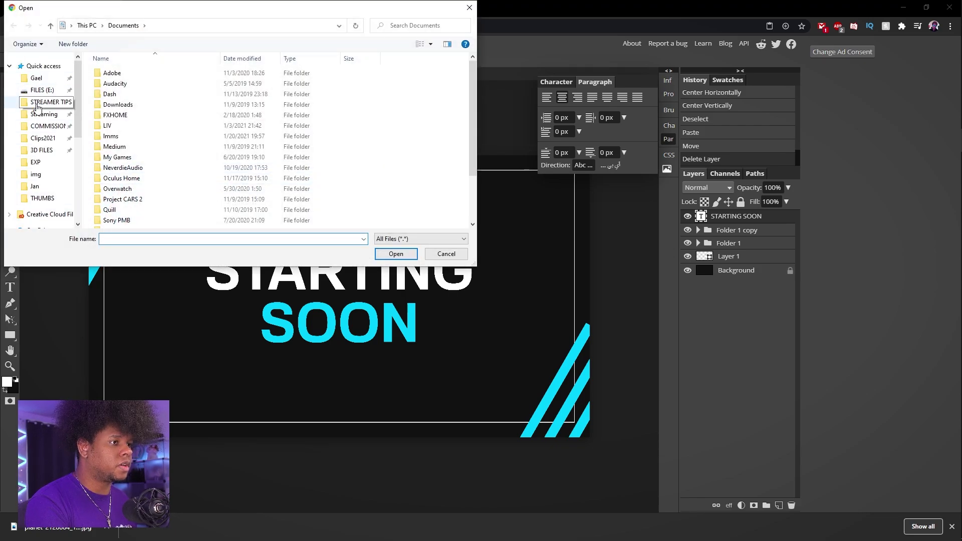
left_click(37, 77)
left_click(129, 84)
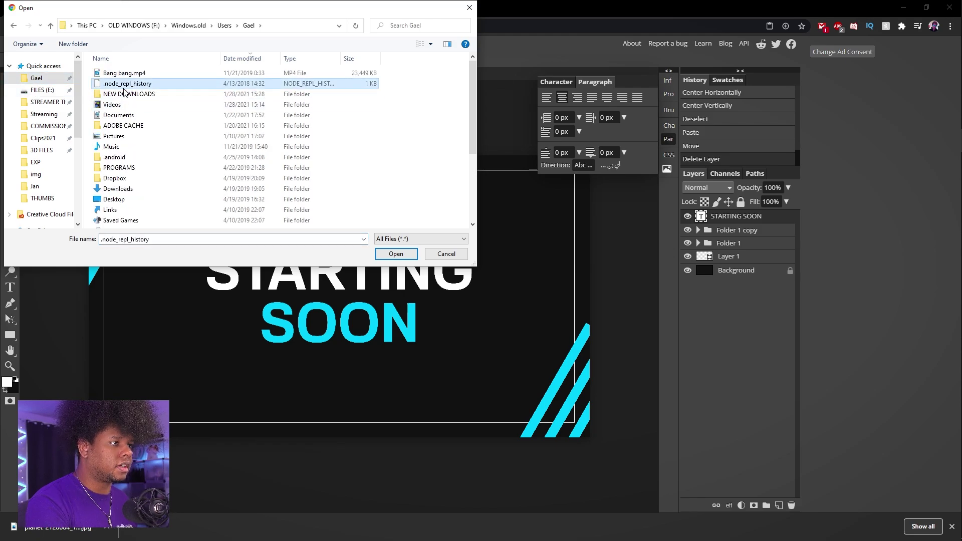
left_click(124, 94)
double_click(125, 95)
double_click(128, 75)
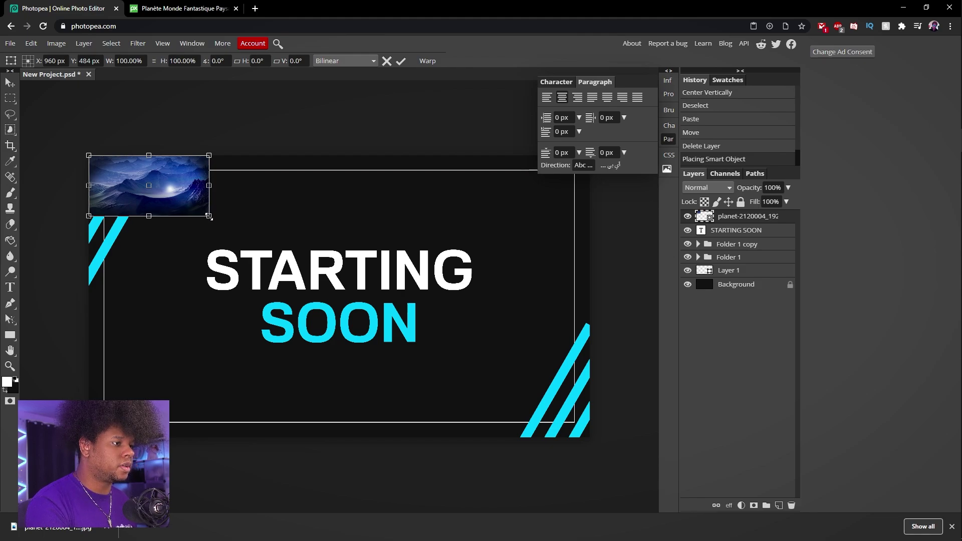
- Scale the placed planet image proportionally to about 472% and centre it horizontally over the canvas so it covers the whole design
left_click_drag(209, 216, 453, 330)
left_click_drag(454, 329, 655, 411)
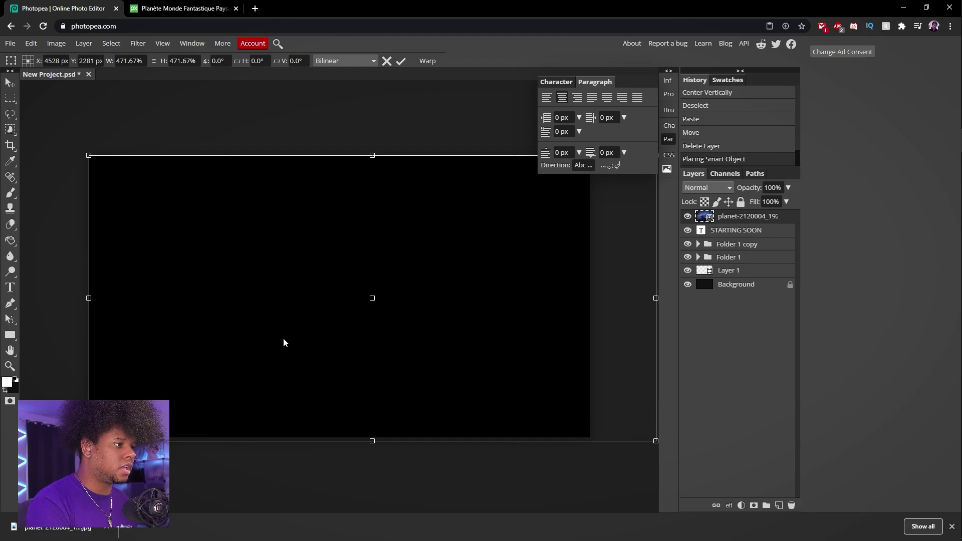
left_click_drag(284, 342, 268, 342)
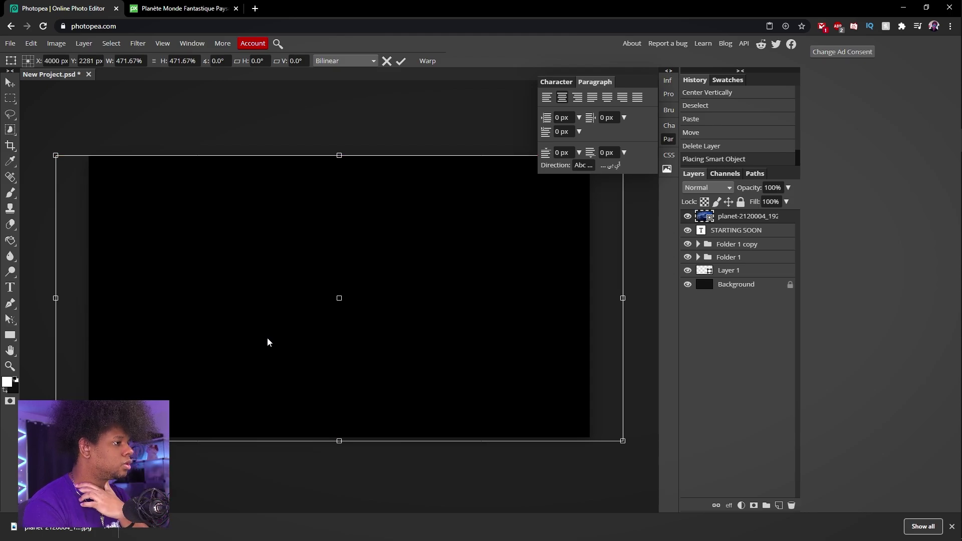
key("Return")
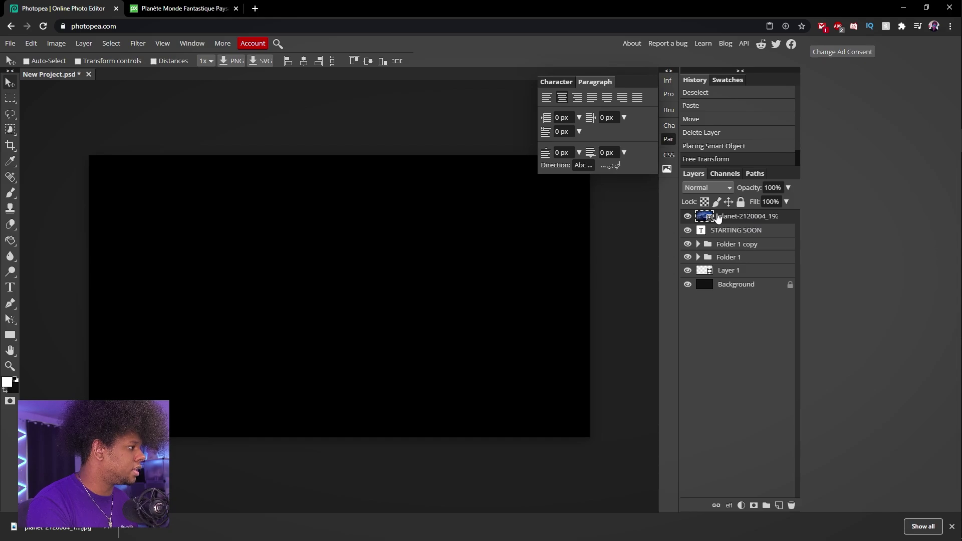
- Inspect the planet layer by toggling its visibility and opening its smart object contents, and return to the New Project document
left_click(686, 217)
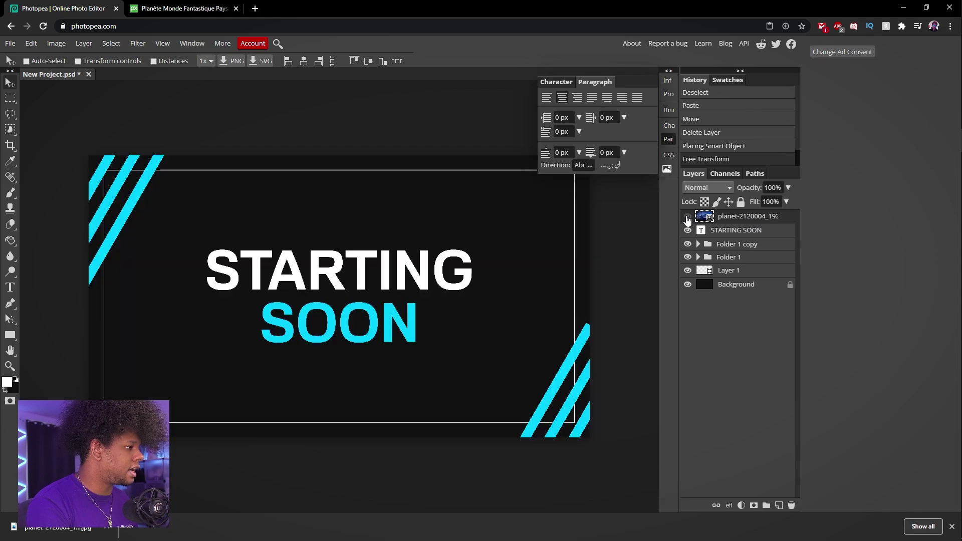
left_click(687, 217)
double_click(702, 217)
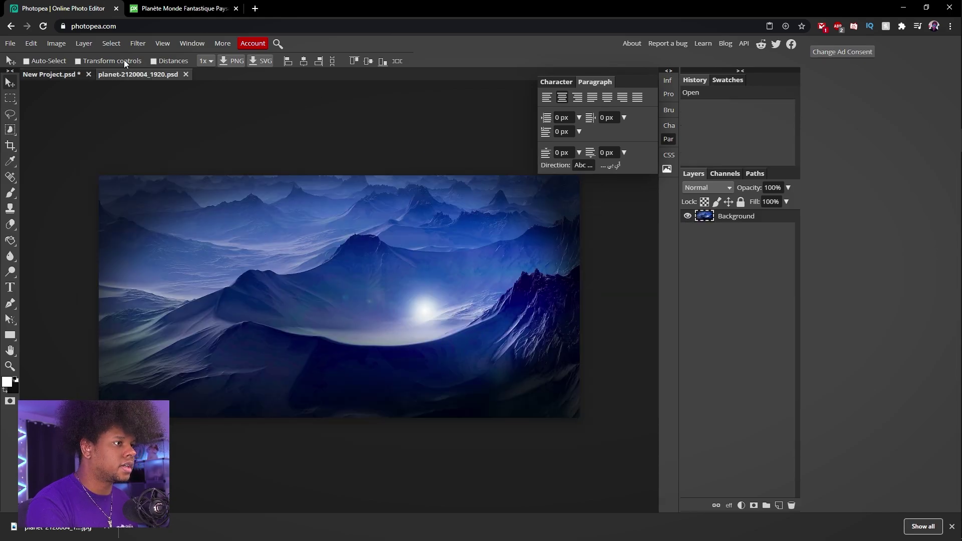
left_click(186, 73)
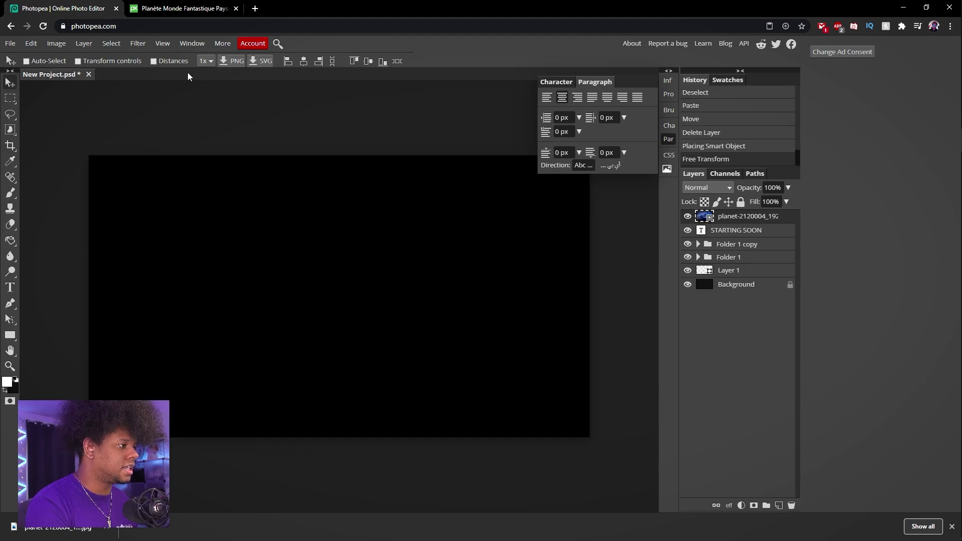
- Free-transform the planet image down to about 371% width and 382% height and position it roughly centred inside the white frame
key("ctrl+t")
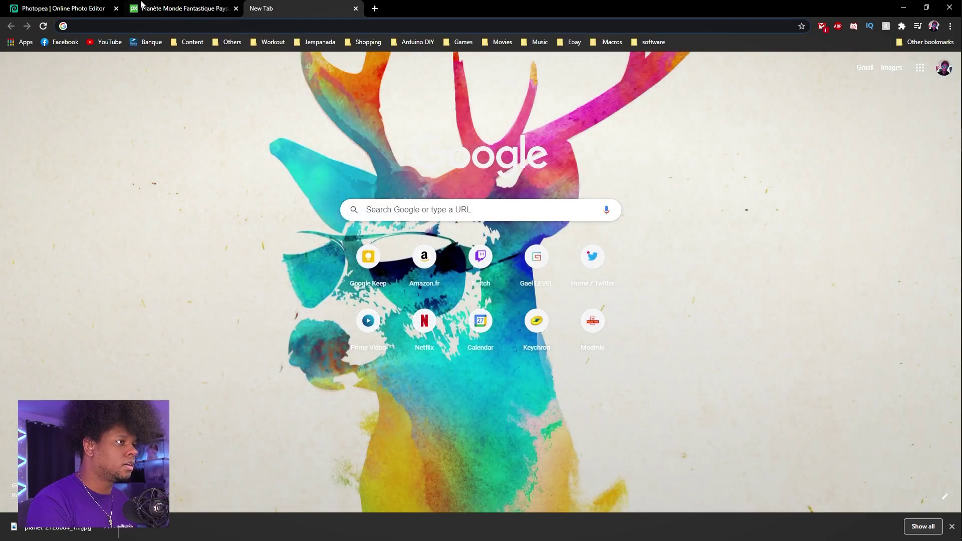
left_click(356, 9)
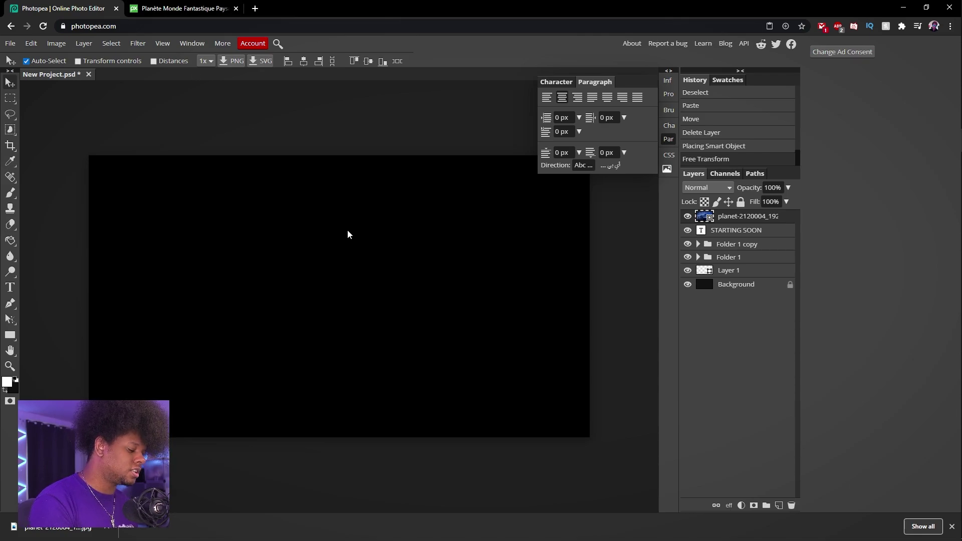
key("ctrl+t")
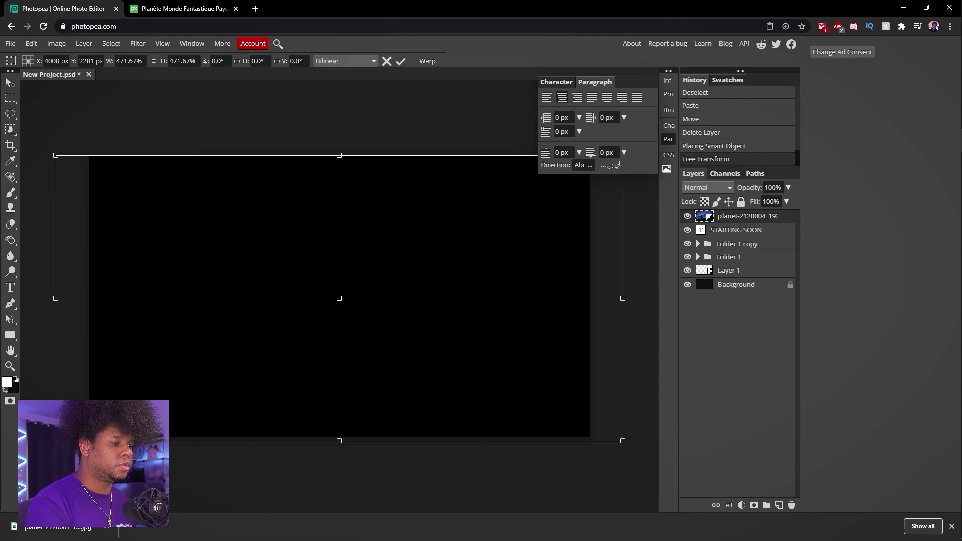
left_click_drag(56, 440, 177, 387)
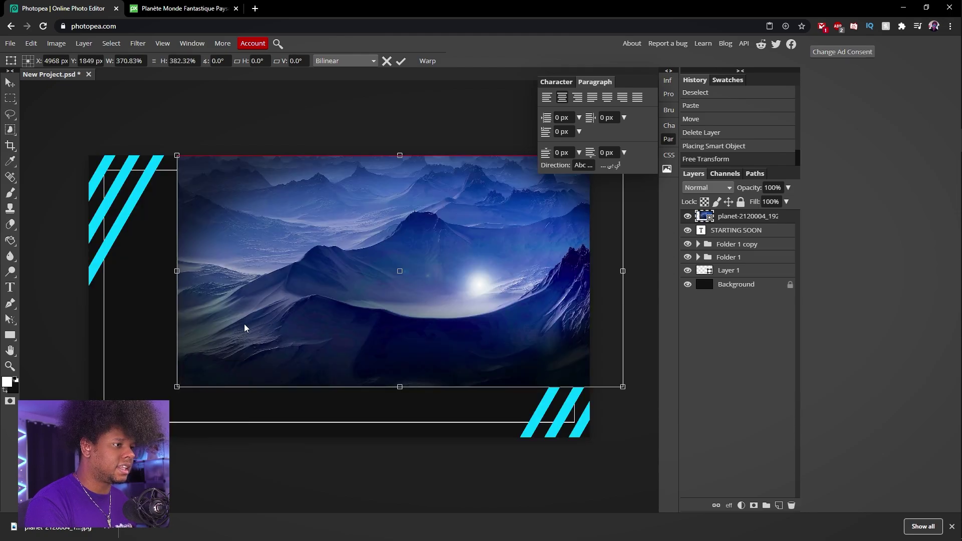
left_click_drag(245, 324, 224, 322)
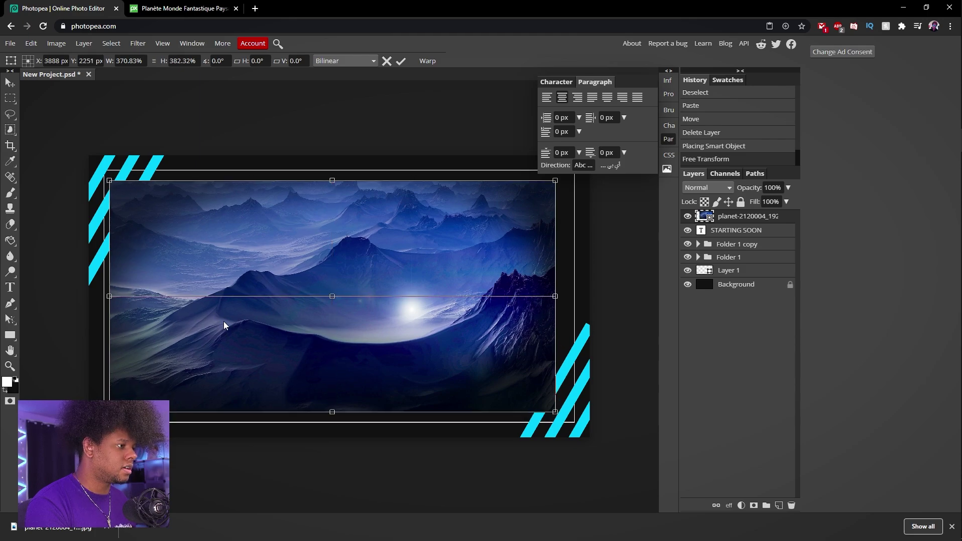
left_click_drag(224, 321, 228, 321)
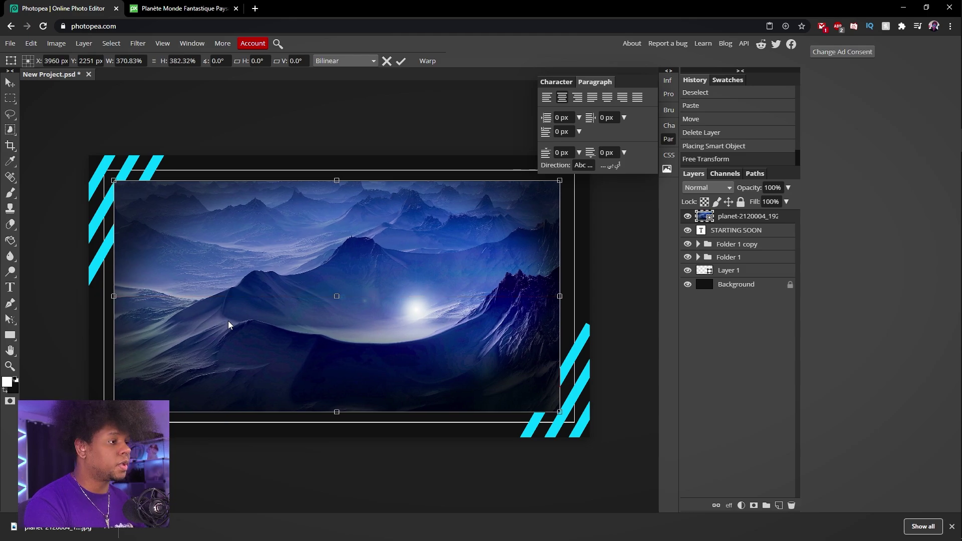
key("Return")
- Set the canvas size to 1920 × 1080 px
left_click(50, 45)
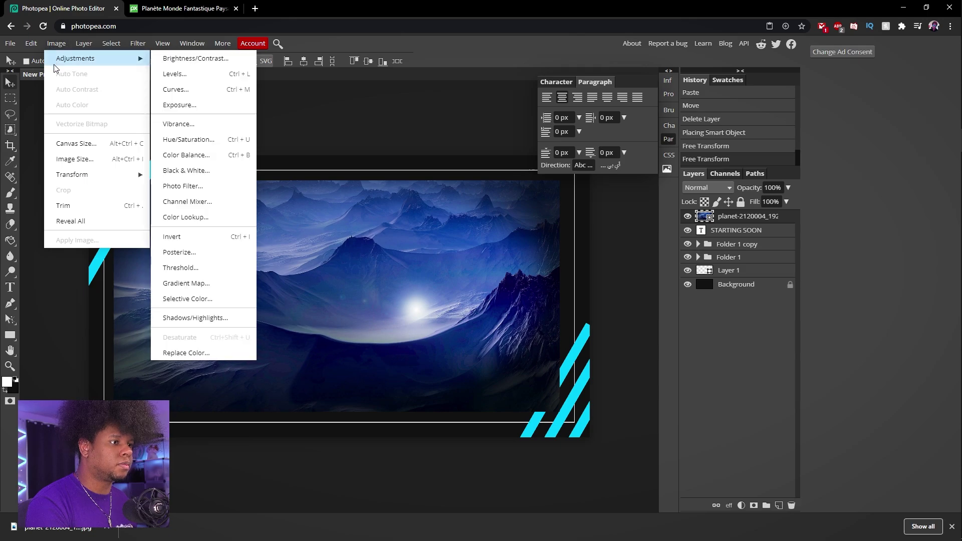
left_click(80, 144)
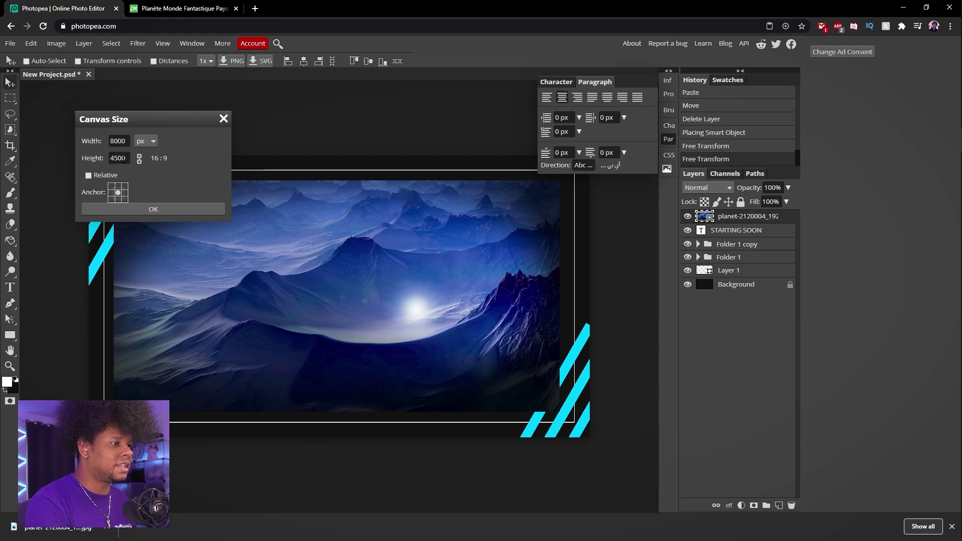
left_click(127, 145)
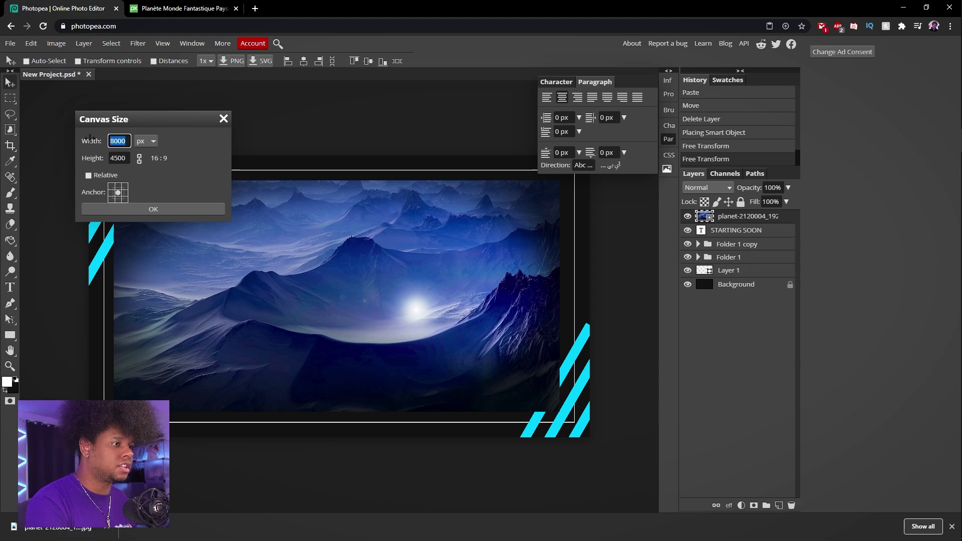
type("1920")
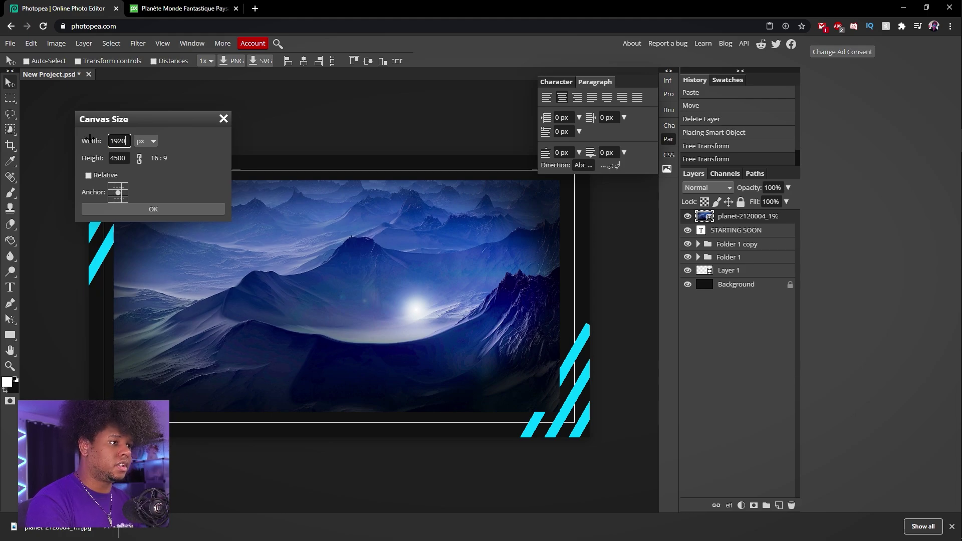
left_click(139, 159)
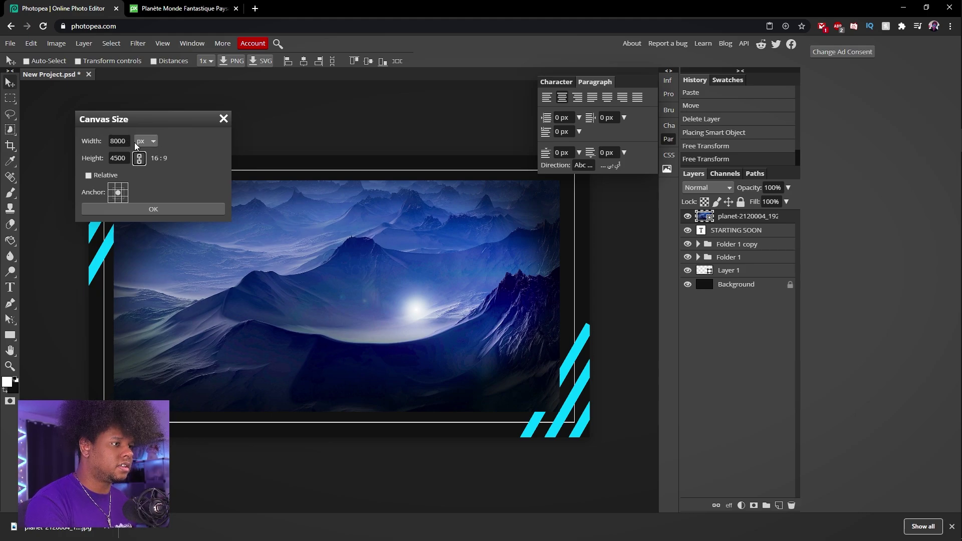
left_click(118, 158)
type("1080")
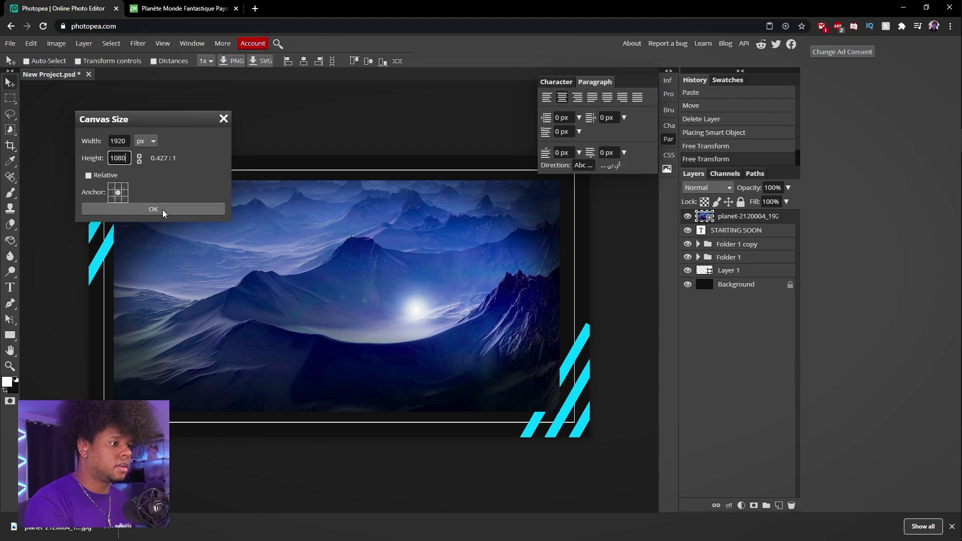
left_click(162, 209)
- With the planet image hidden, scale all layers above the Background down together and move them to fit the 1920 × 1080 canvas
left_click(686, 216)
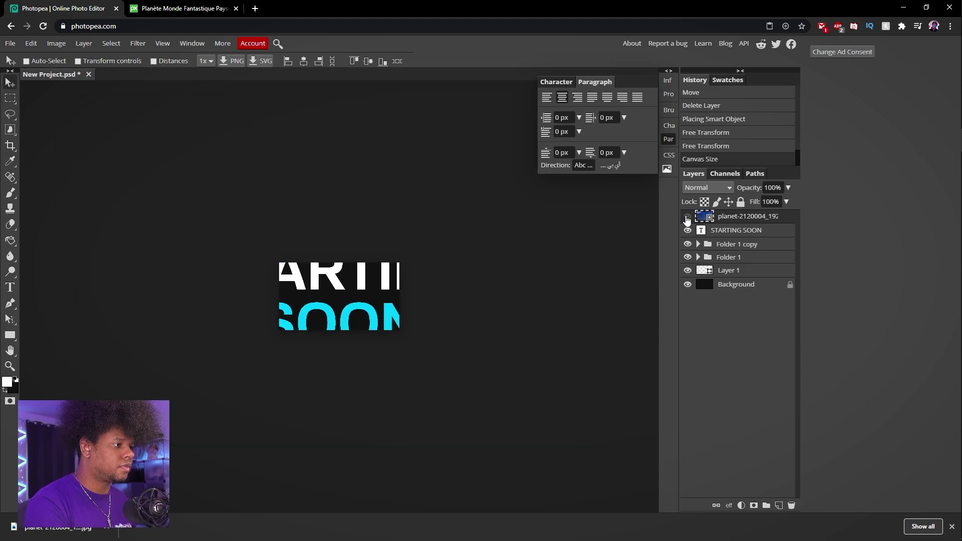
left_click(728, 230)
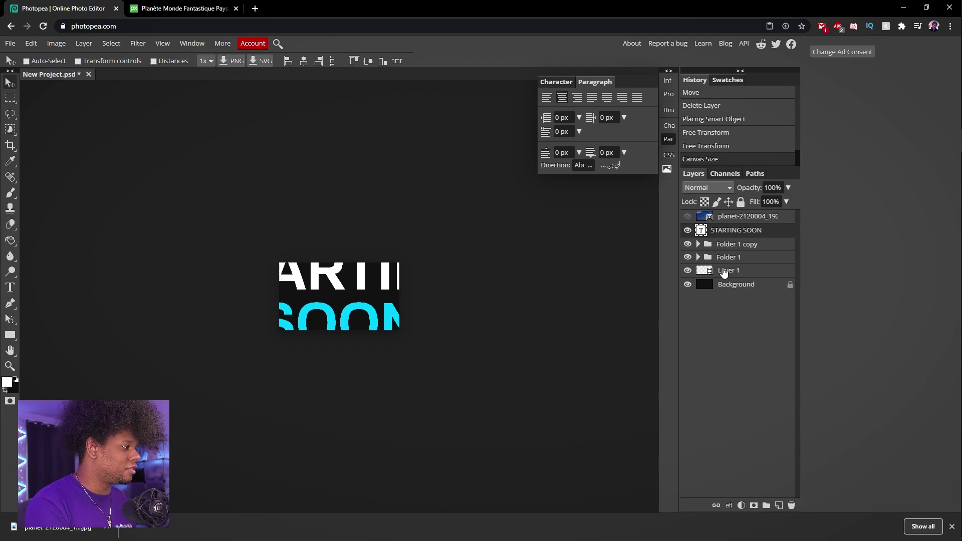
left_click(731, 216)
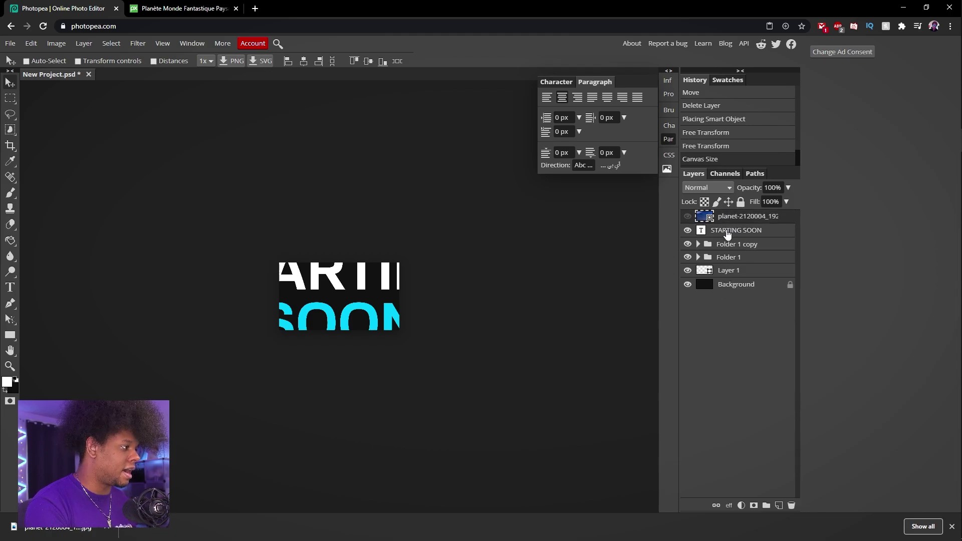
left_click(726, 271)
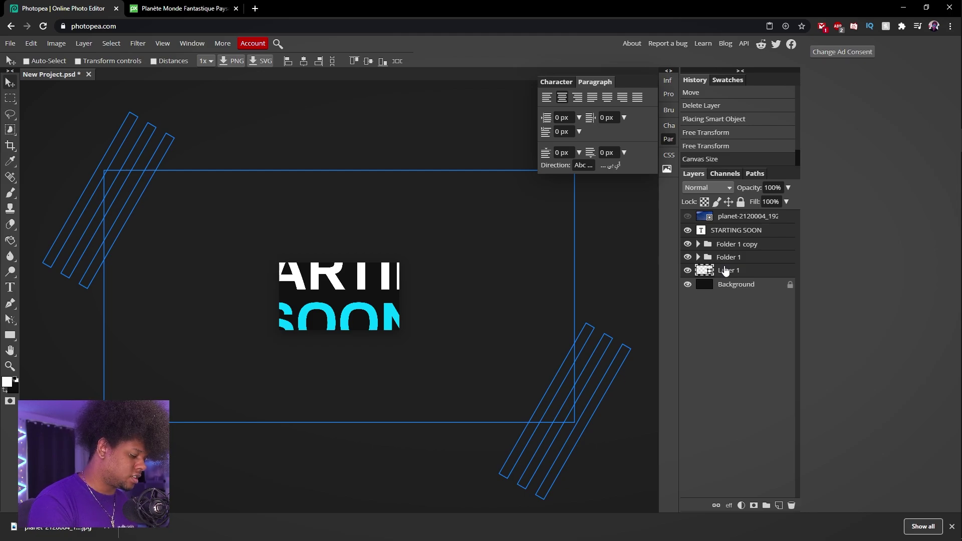
key("ctrl+t")
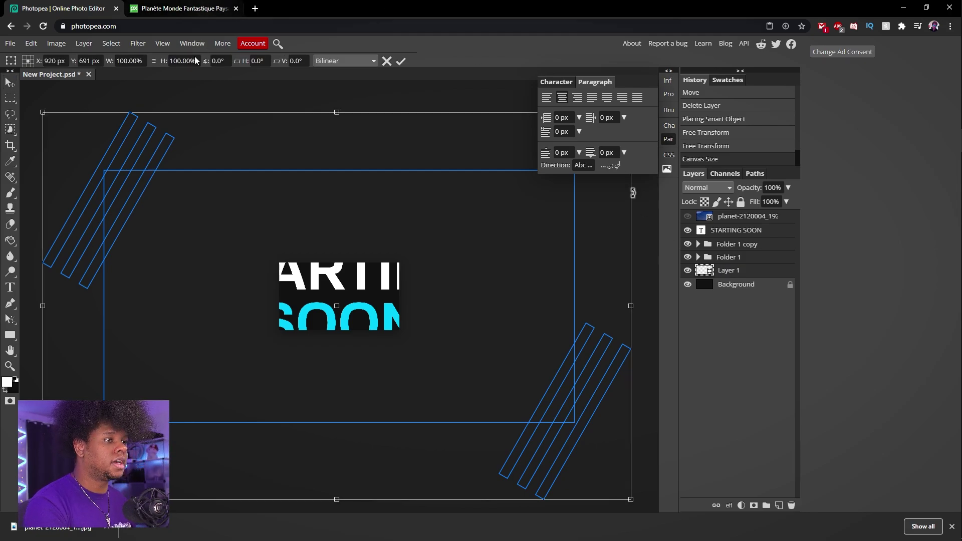
left_click_drag(43, 112, 102, 160)
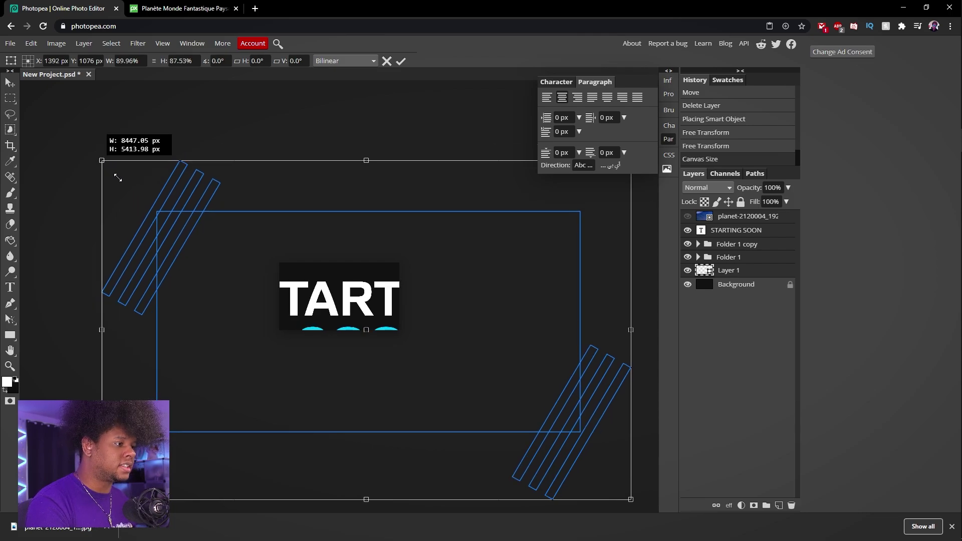
left_click_drag(137, 187, 248, 263)
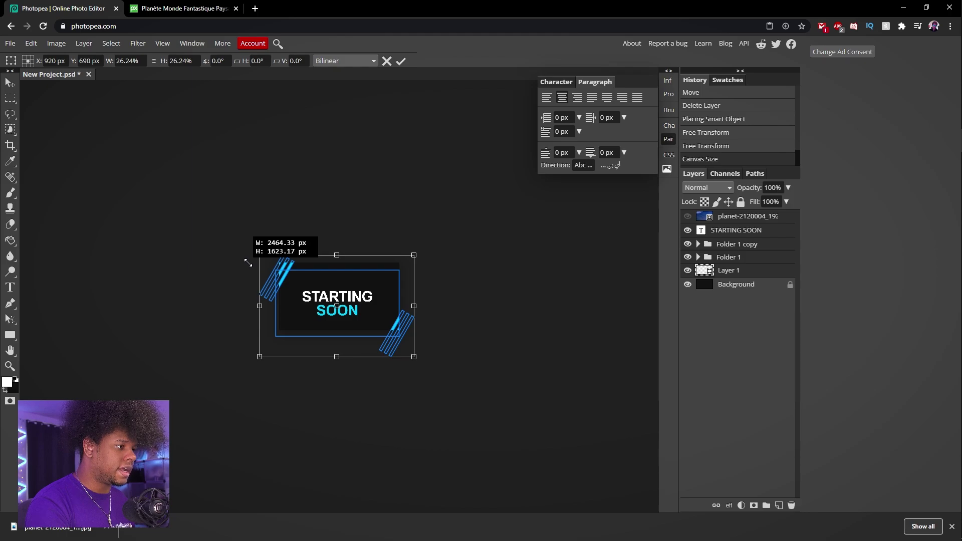
left_click_drag(248, 263, 254, 269)
key("Return")
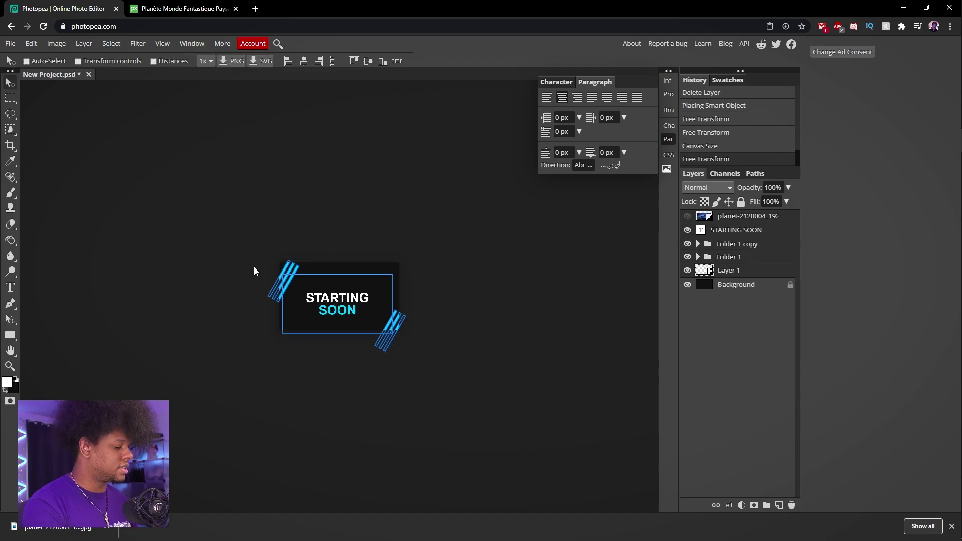
key("ctrl+0")
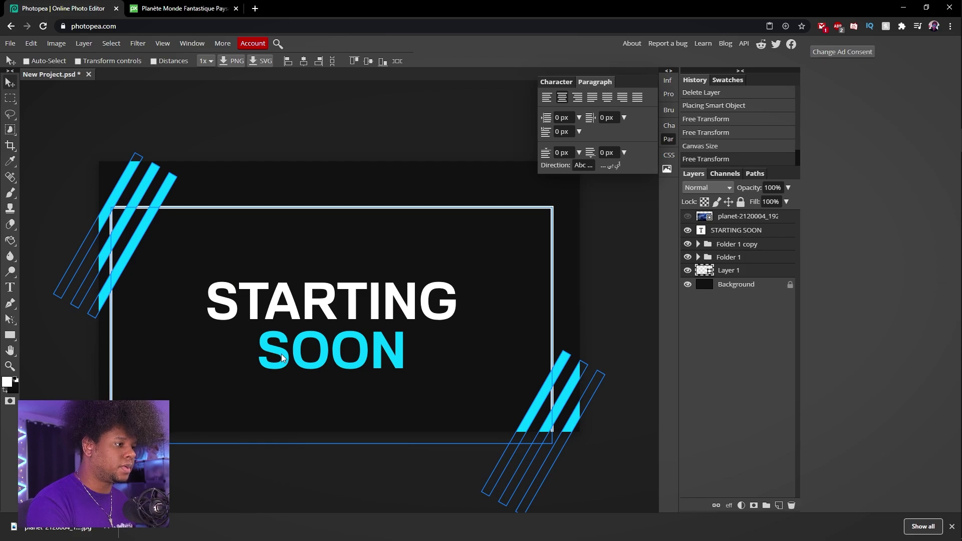
left_click_drag(273, 329, 281, 301)
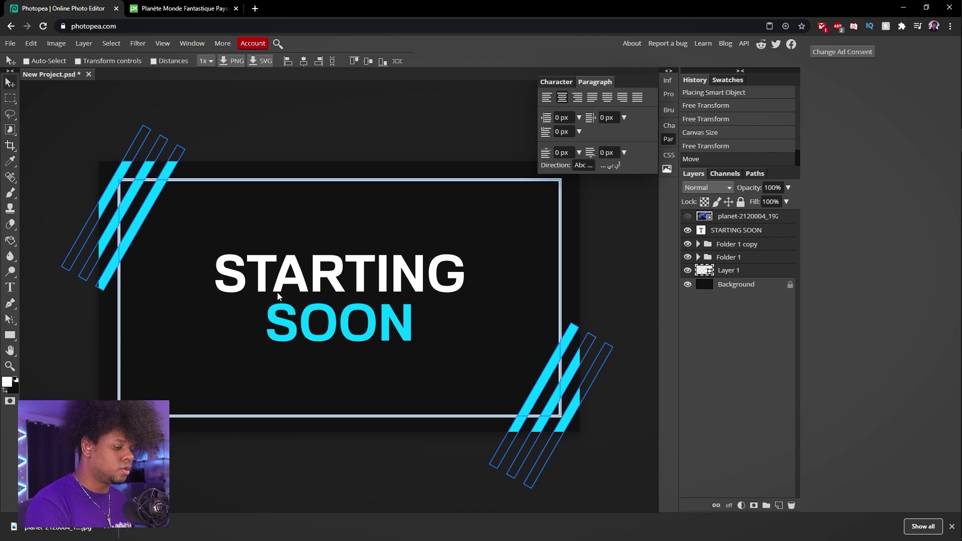
- Select the whole canvas and centre the STARTING SOON text layer on it horizontally and vertically
key("ctrl+a")
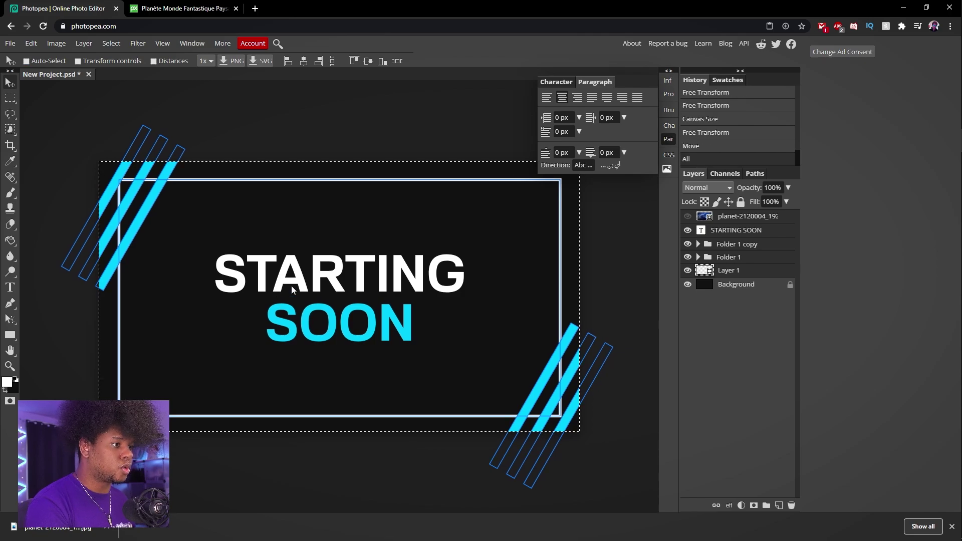
left_click(734, 246)
left_click(729, 231)
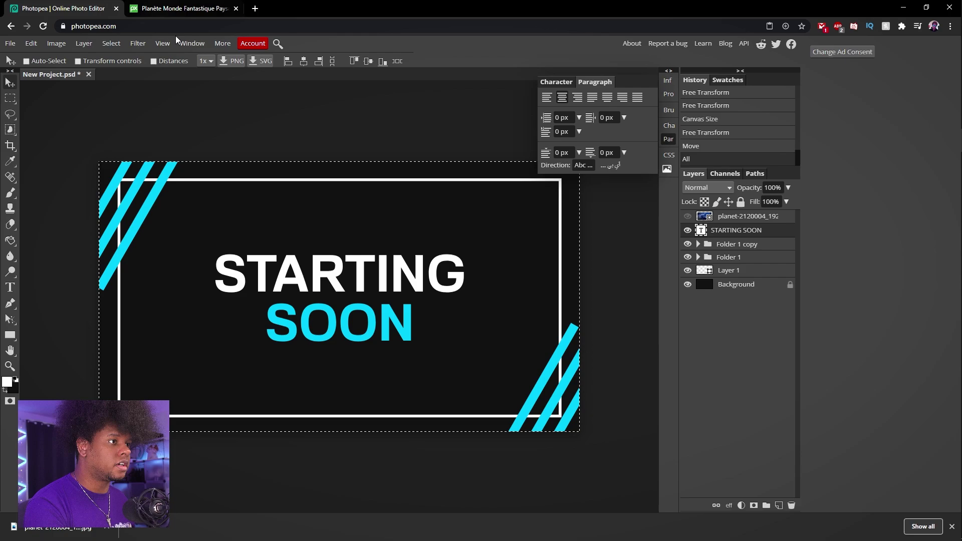
left_click(303, 61)
left_click(369, 61)
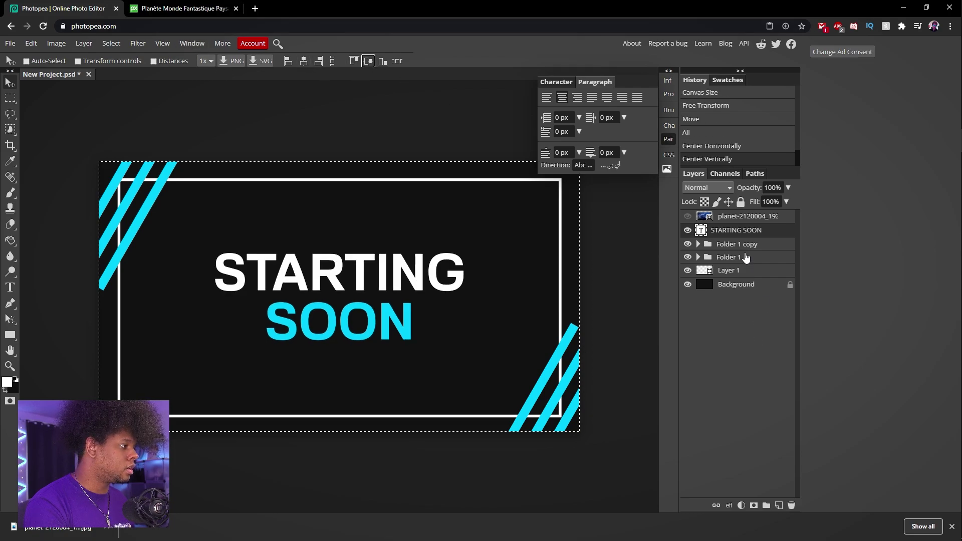
- Centre the white frame on Layer 1 horizontally and vertically within the canvas selection
left_click(729, 270)
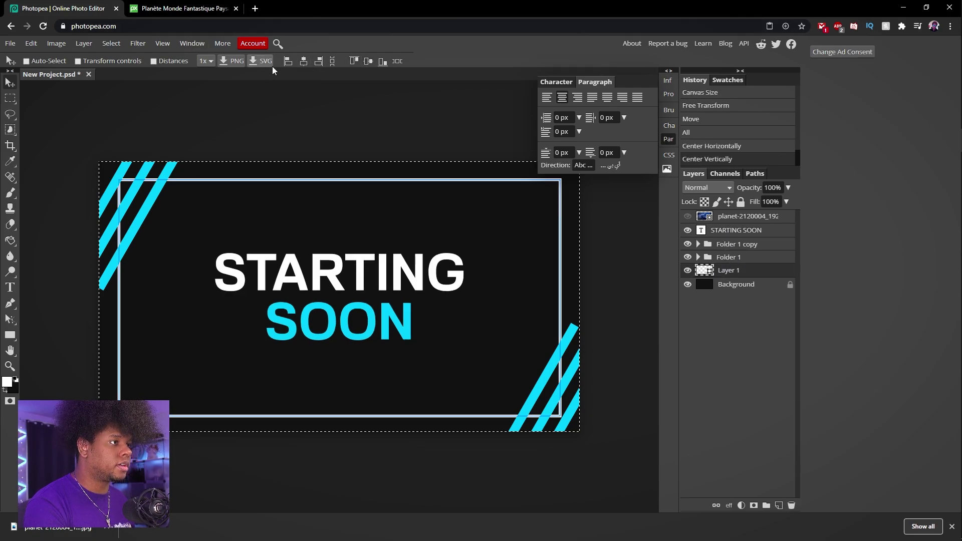
left_click(303, 61)
left_click(369, 61)
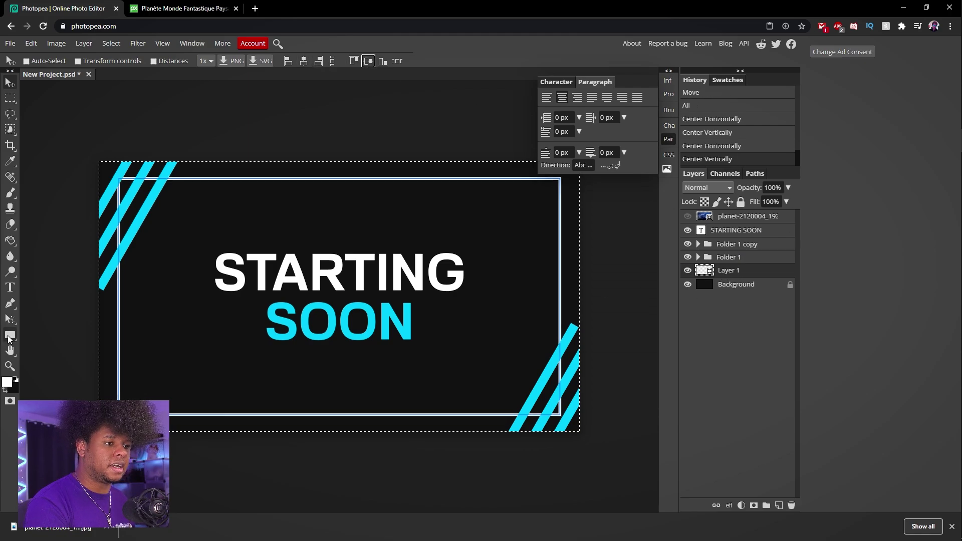
- Thin the white rectangle frame's stroke to 5.4 pt
left_click(9, 336)
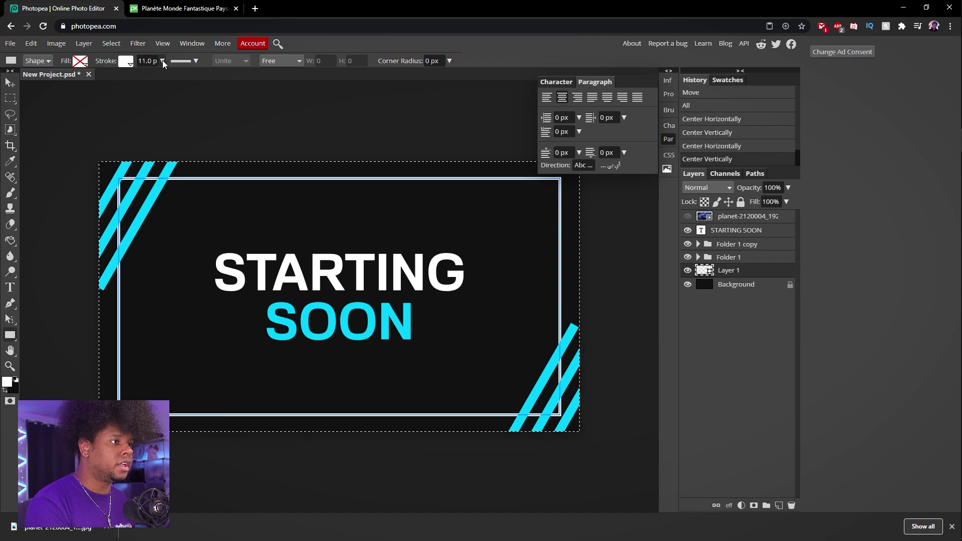
left_click_drag(149, 79, 148, 79)
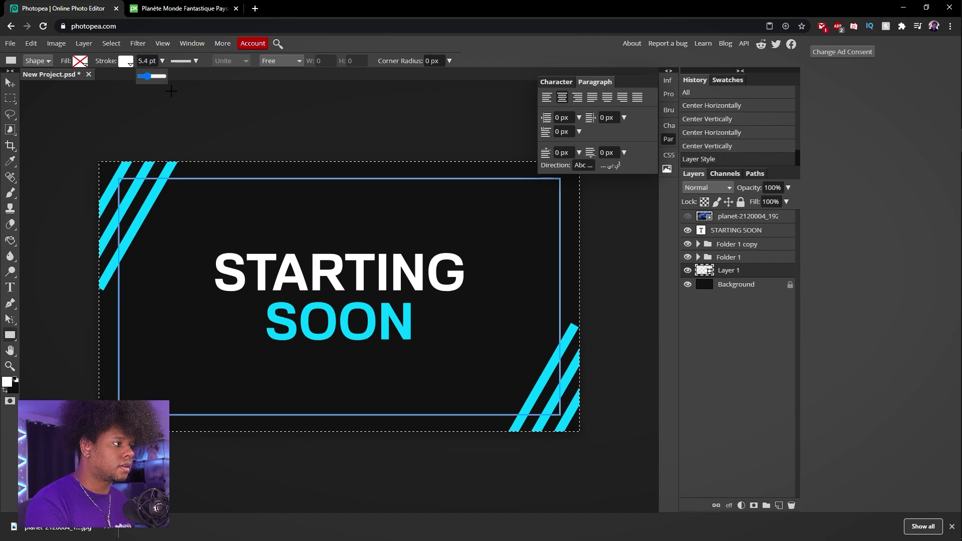
- Clear the canvas selection and make the planet image layer visible again
left_click(718, 326)
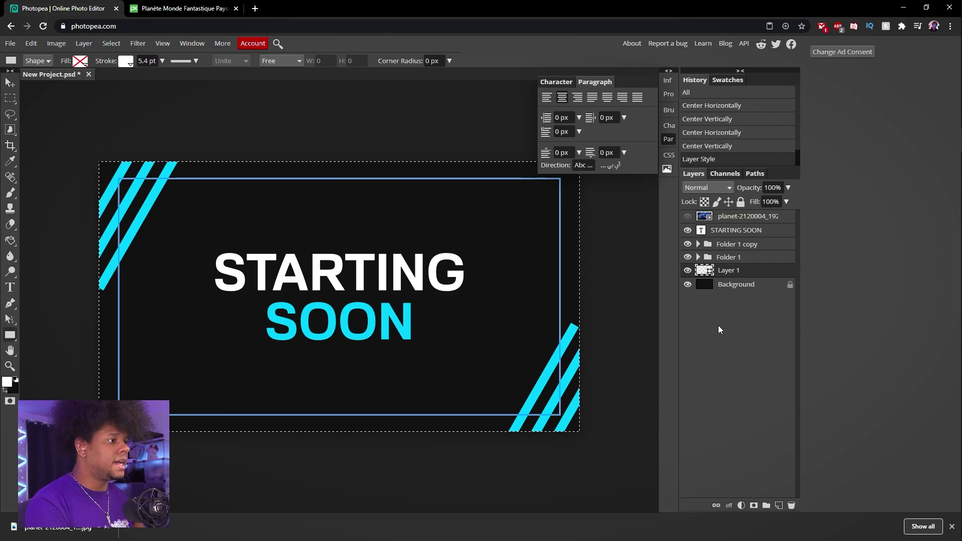
key("ctrl+d")
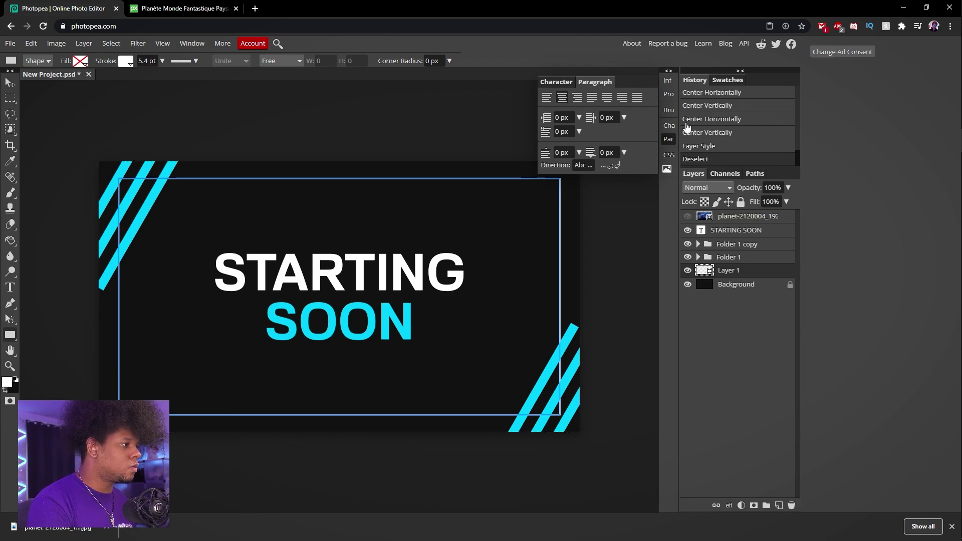
left_click(743, 217)
left_click(687, 216)
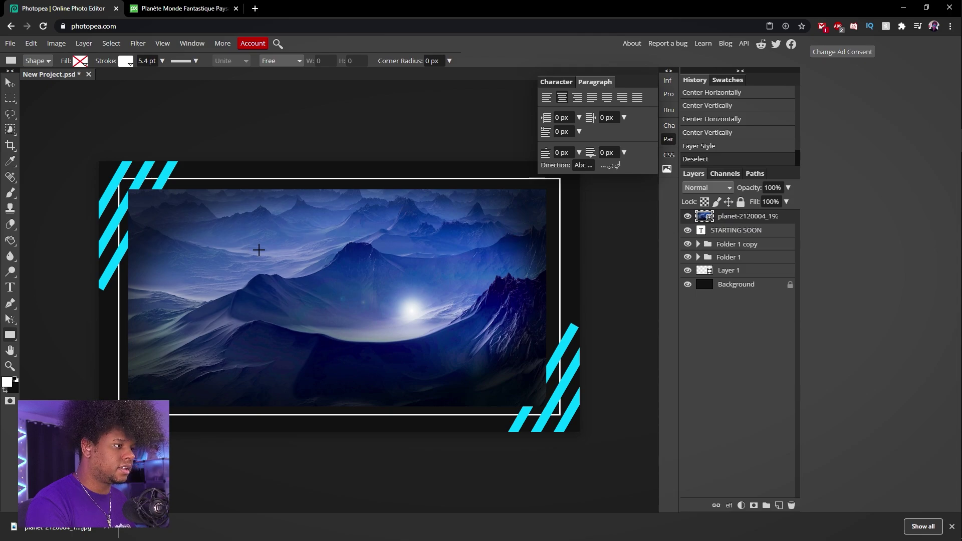
- Scale the planet image up around its centre to about 111% width and 115% height so it covers the whole canvas
key("ctrl+t")
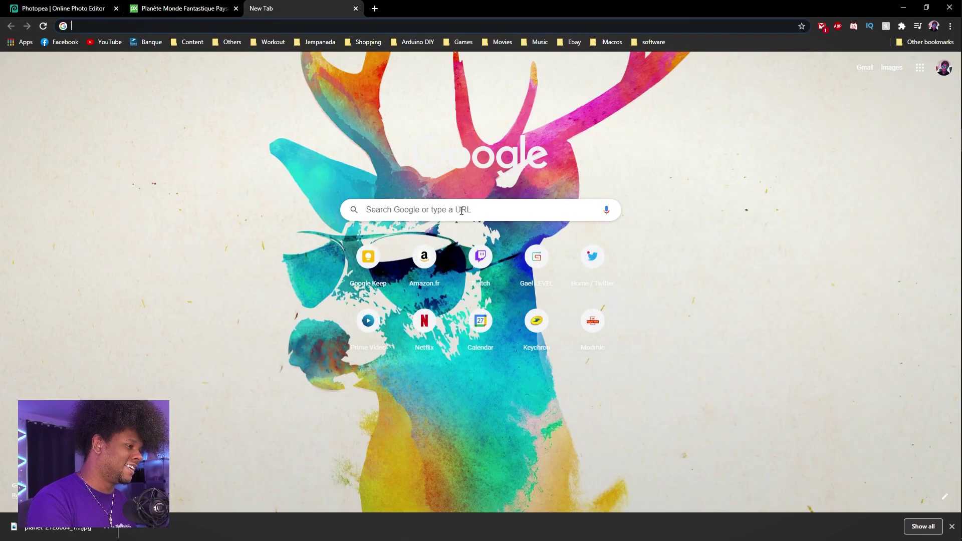
left_click(356, 9)
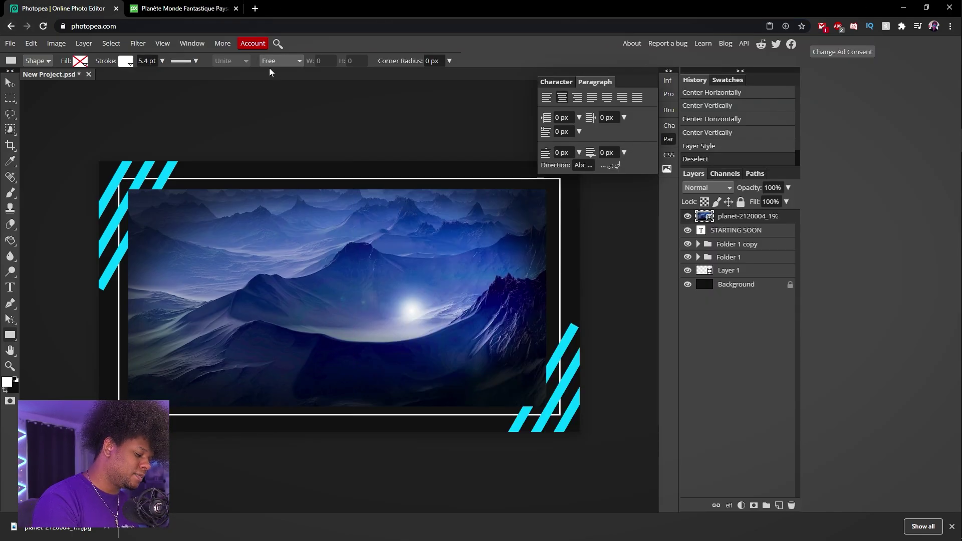
key("ctrl+alt+t")
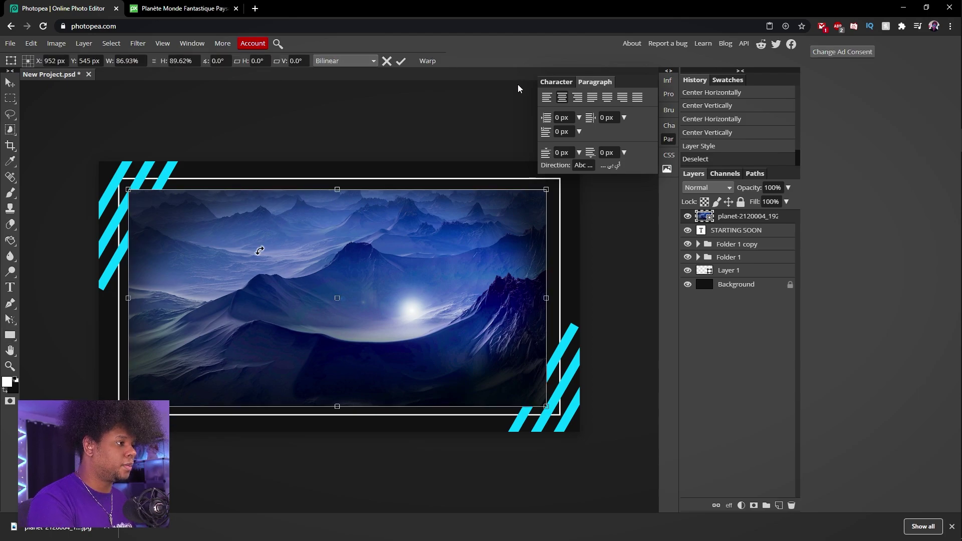
left_click_drag(545, 179, 616, 168)
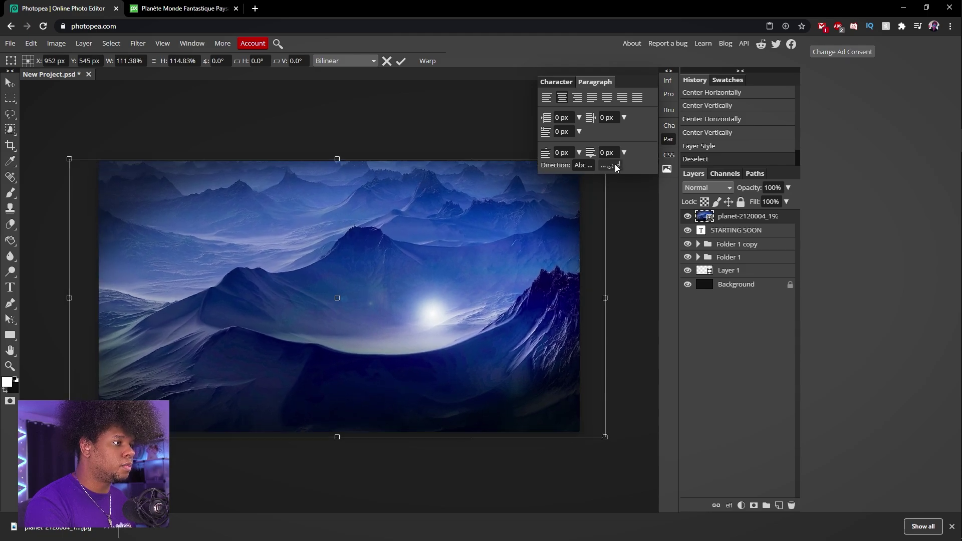
key("u")
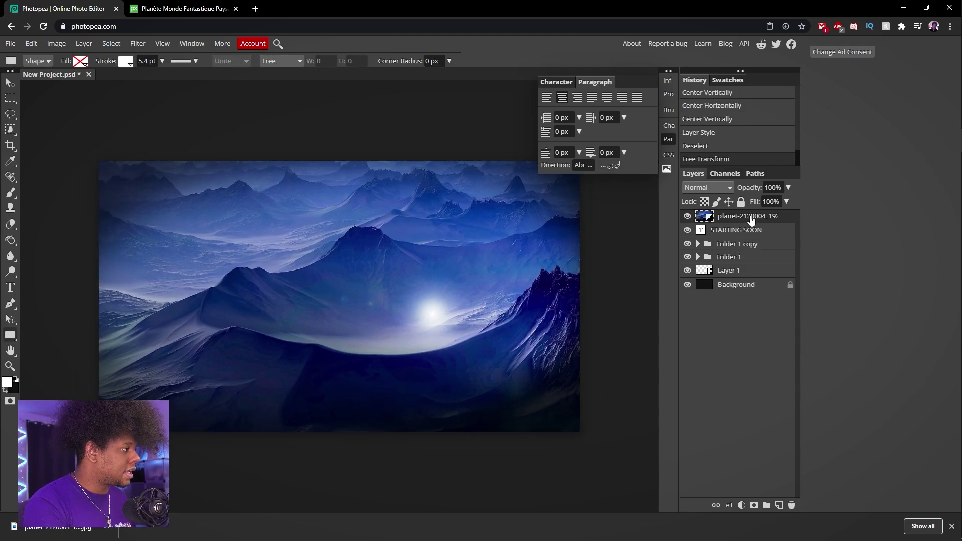
- Move the planet image layer directly above the Background and lower its opacity to 28%
left_click_drag(750, 218, 752, 279)
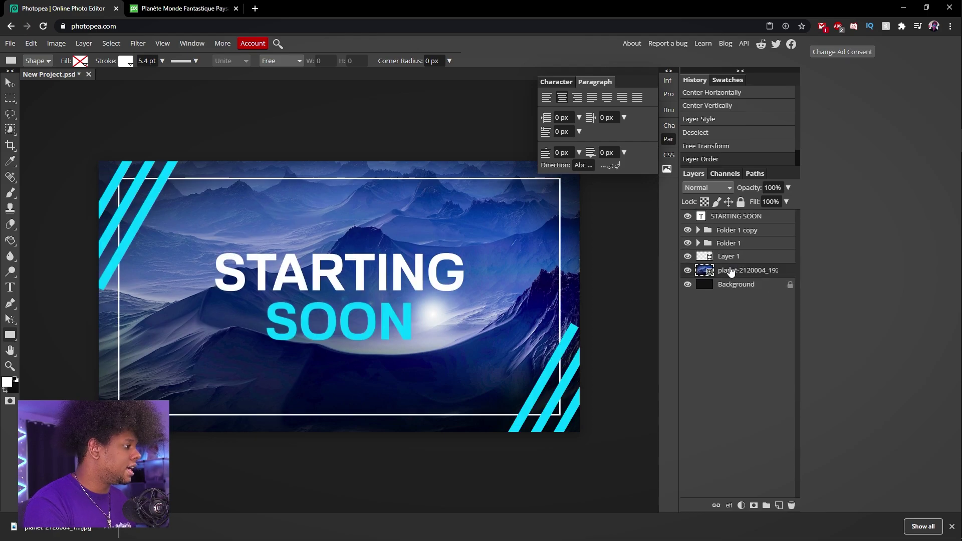
left_click(789, 186)
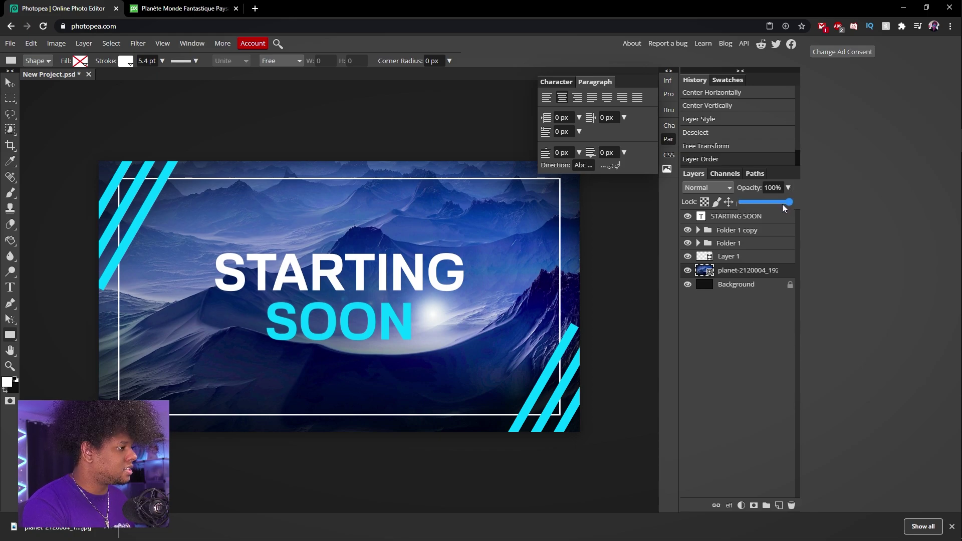
left_click_drag(782, 205, 756, 208)
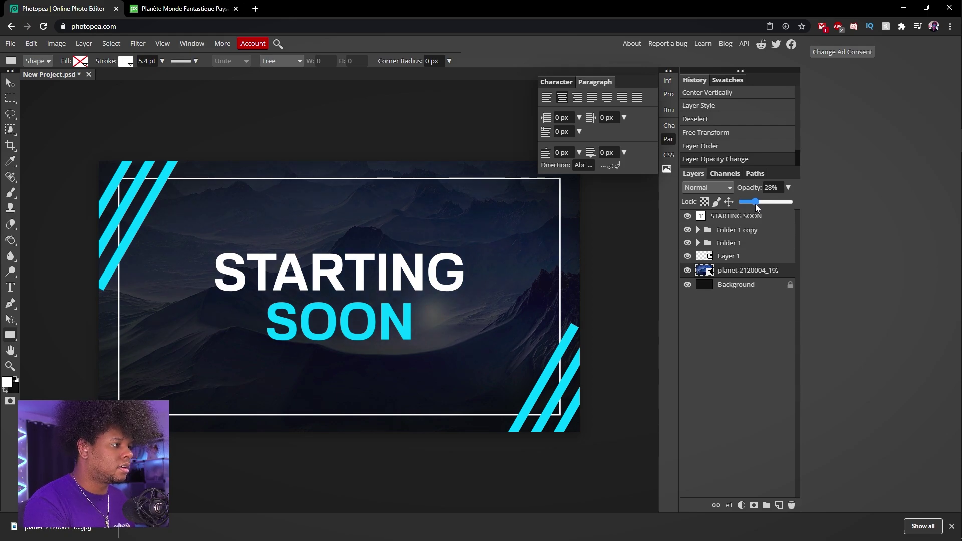
left_click(707, 377)
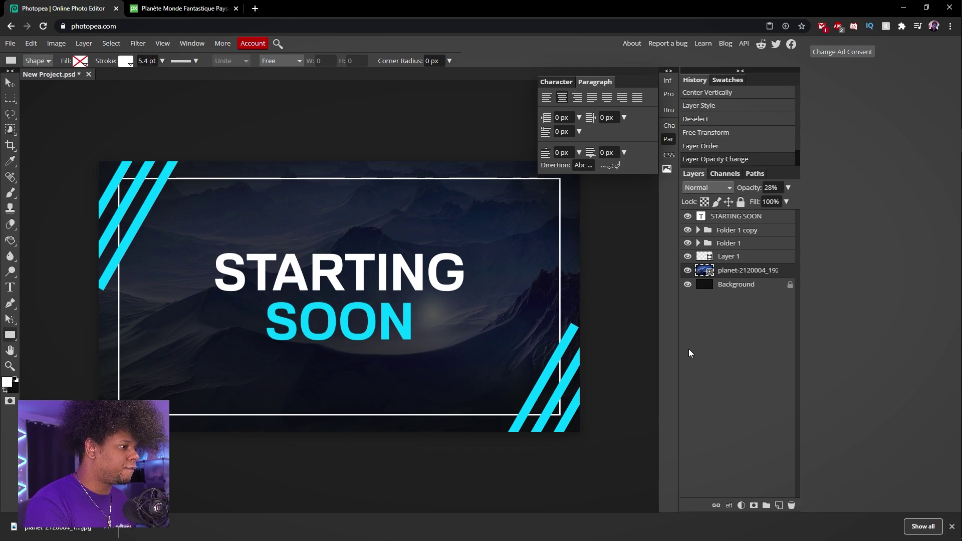
- Hide the white frame on Layer 1 and the STARTING SOON text layer
left_click(687, 258)
left_click(688, 219)
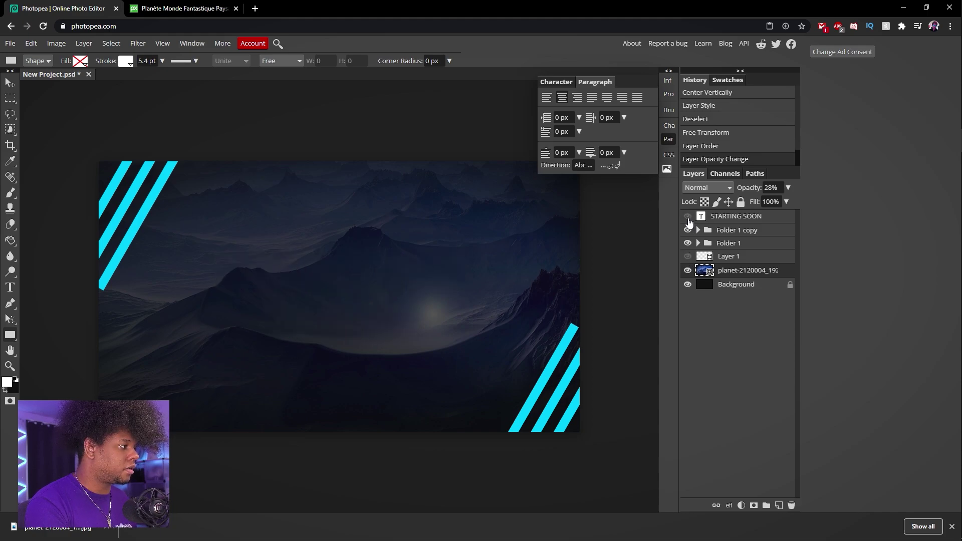
- Create a new 640 × 640 px project with a white background
left_click(10, 43)
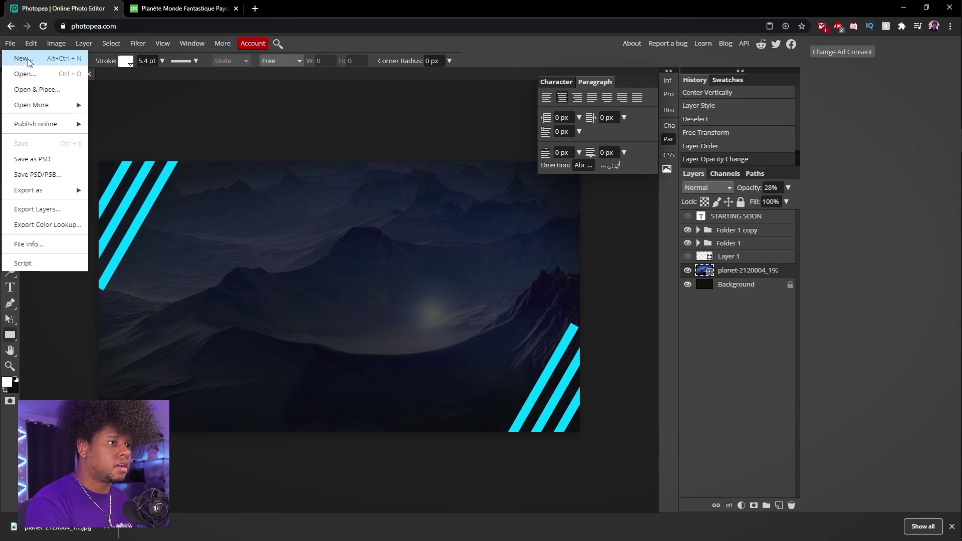
left_click(22, 59)
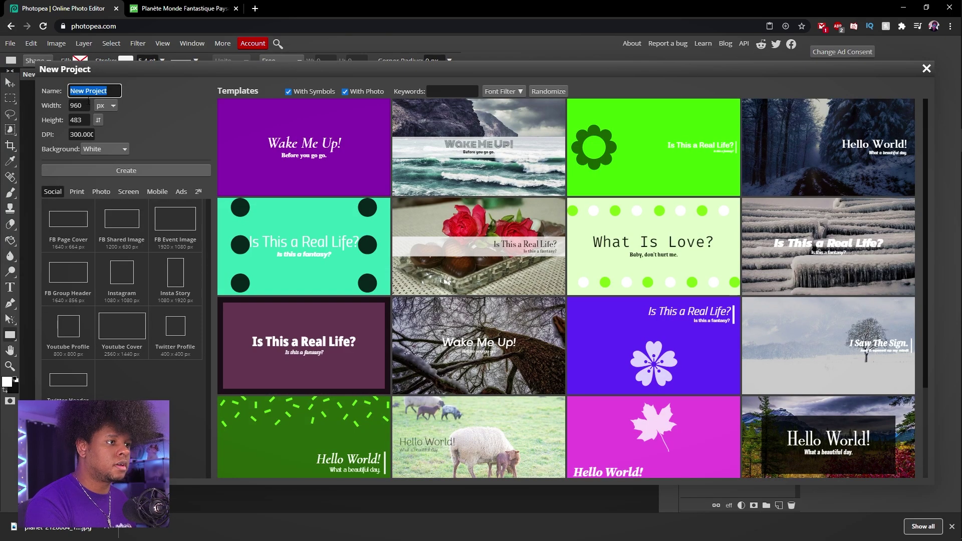
key("Tab")
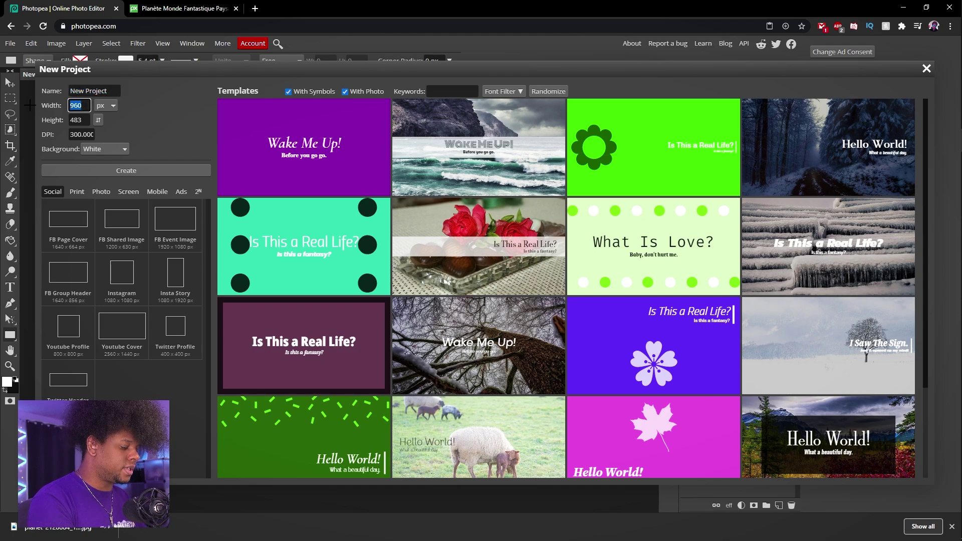
type("640")
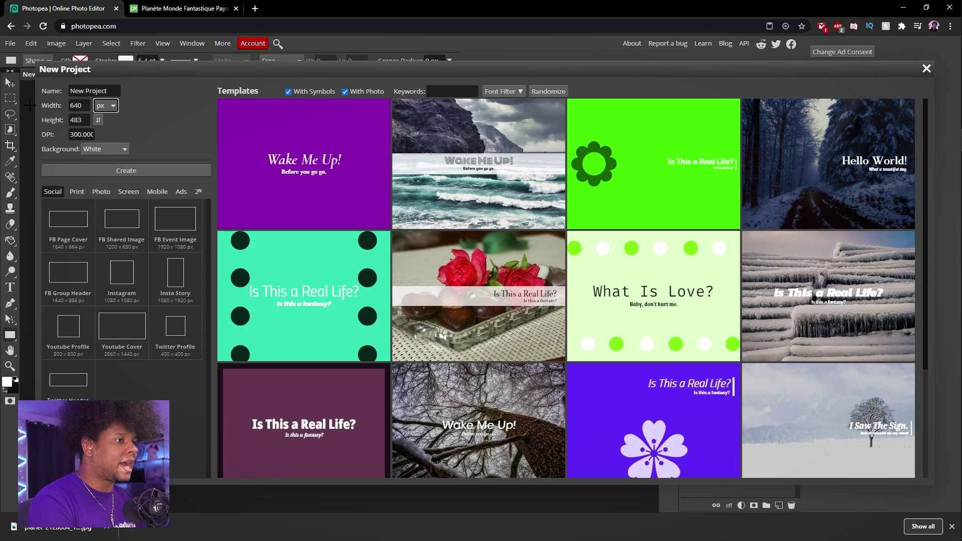
key("Tab")
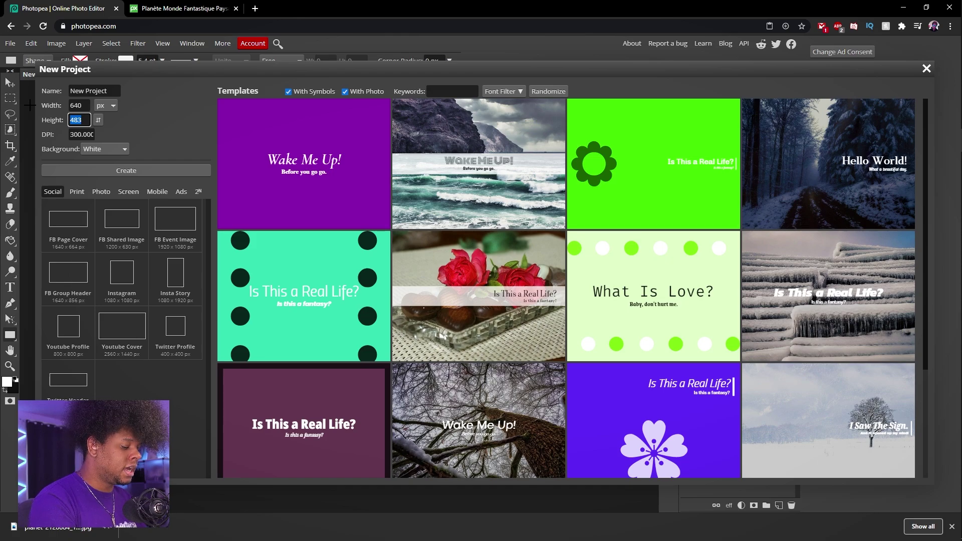
type("640")
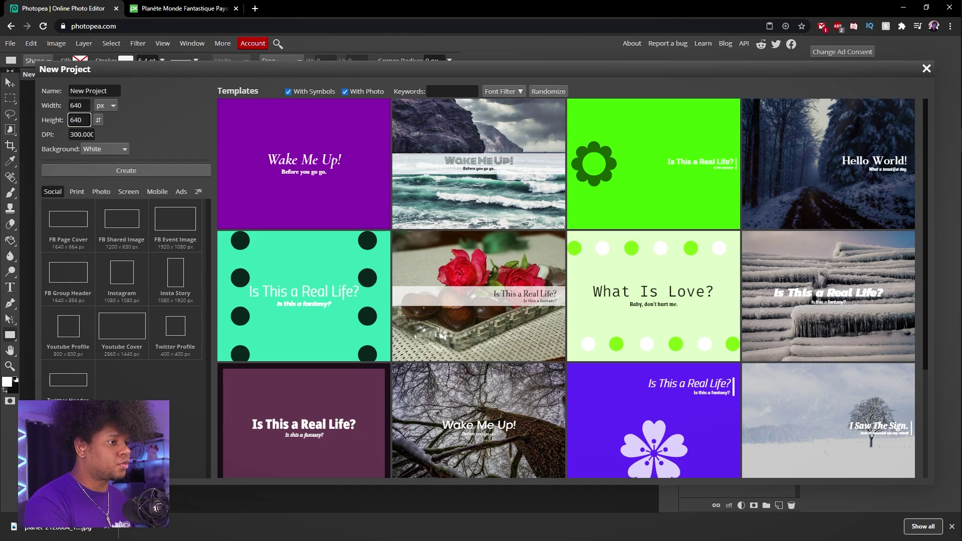
left_click(112, 170)
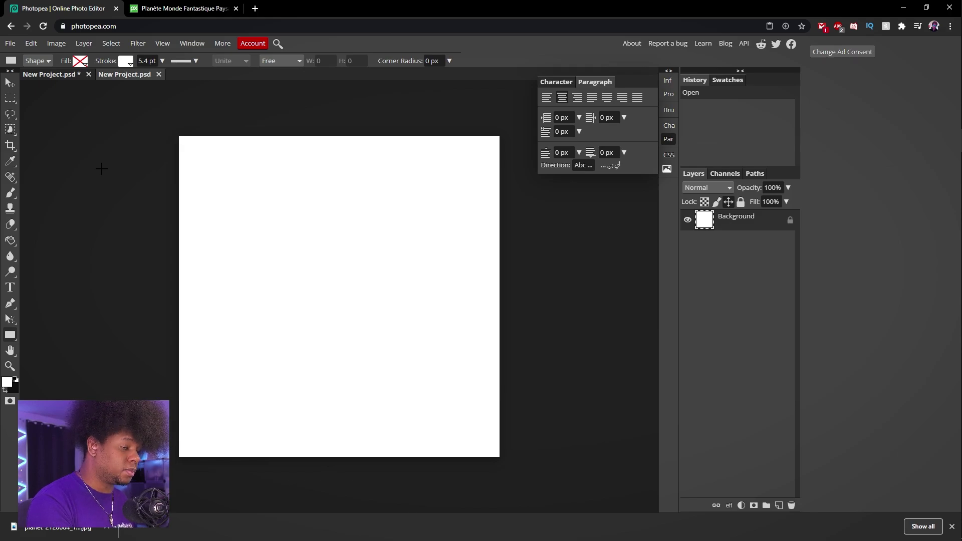
- Crop the new blank canvas to a wide, short banner strip across its upper part
key("c")
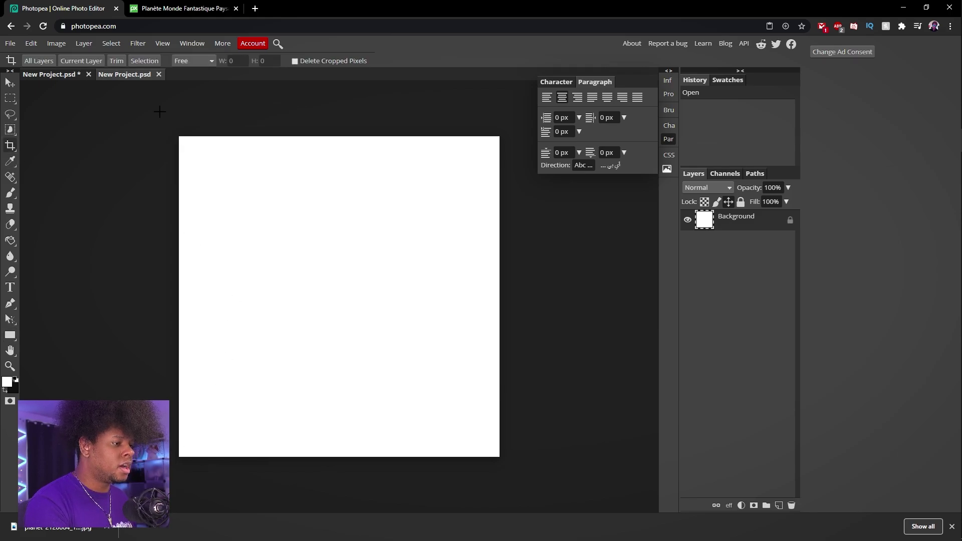
left_click_drag(167, 130, 528, 228)
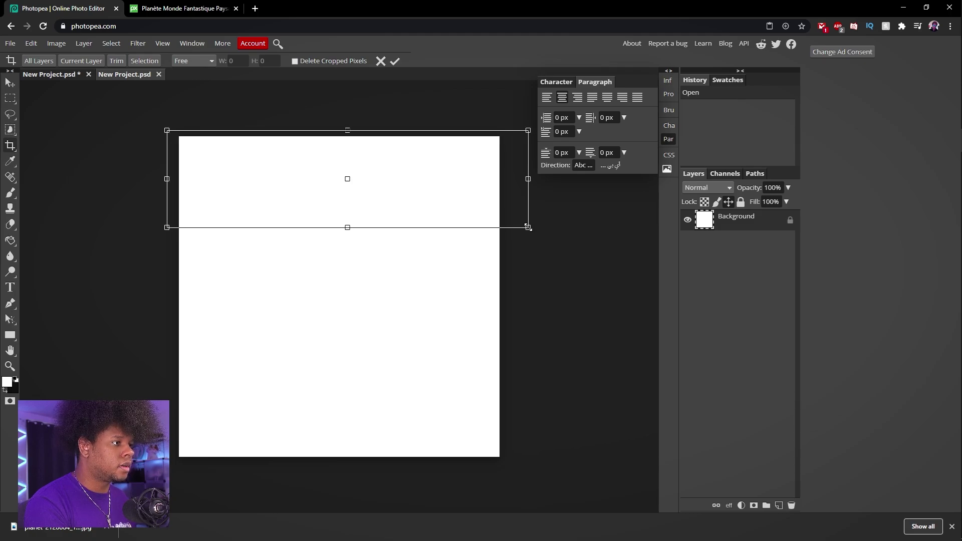
key("Return")
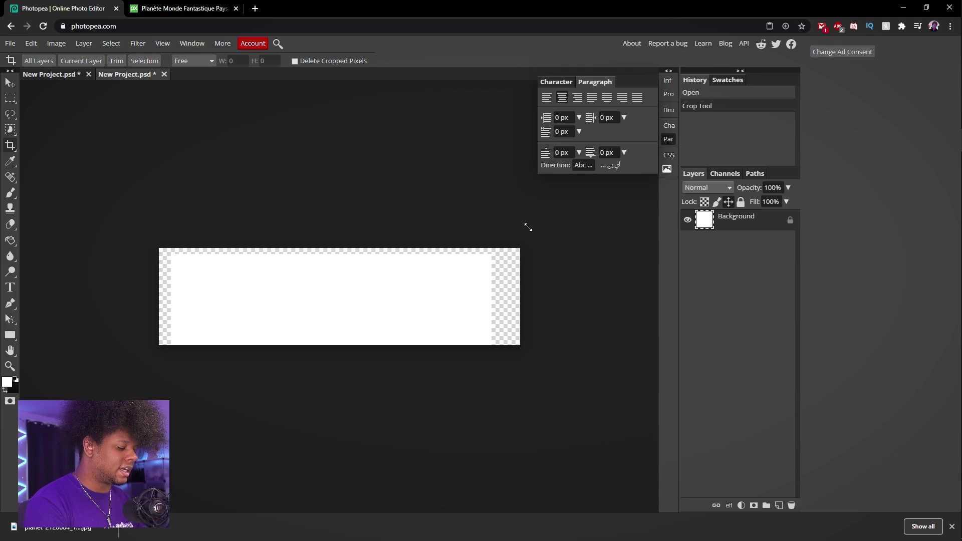
- Use Perspective Crop to trim the banner's transparent edges, leaving only the white area
key("shift+c")
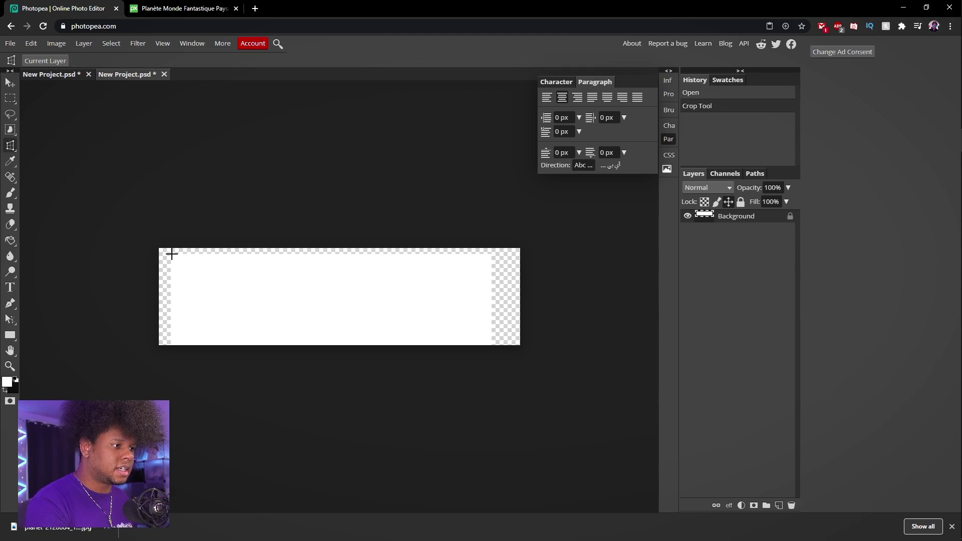
left_click_drag(172, 255, 490, 363)
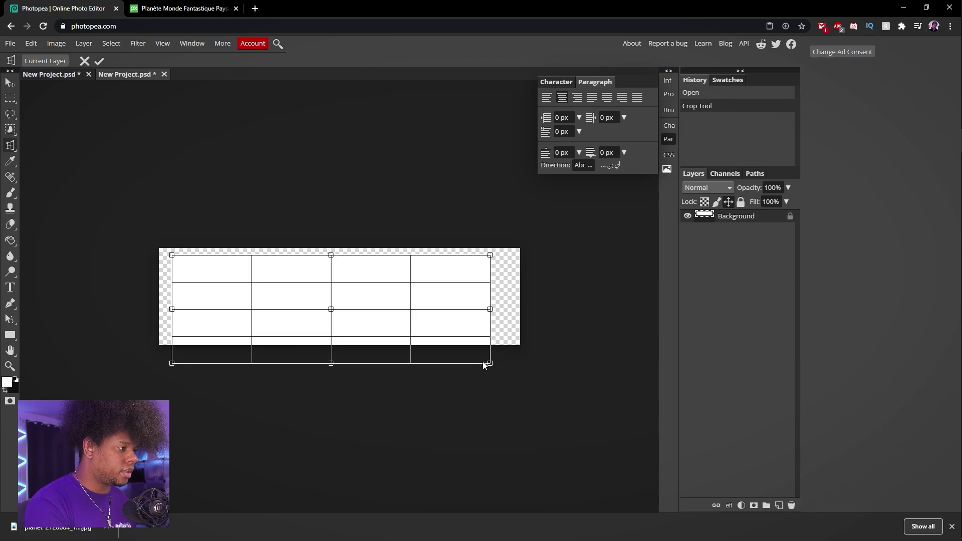
left_click_drag(330, 363, 331, 345)
left_click_drag(172, 299, 171, 300)
key("Return")
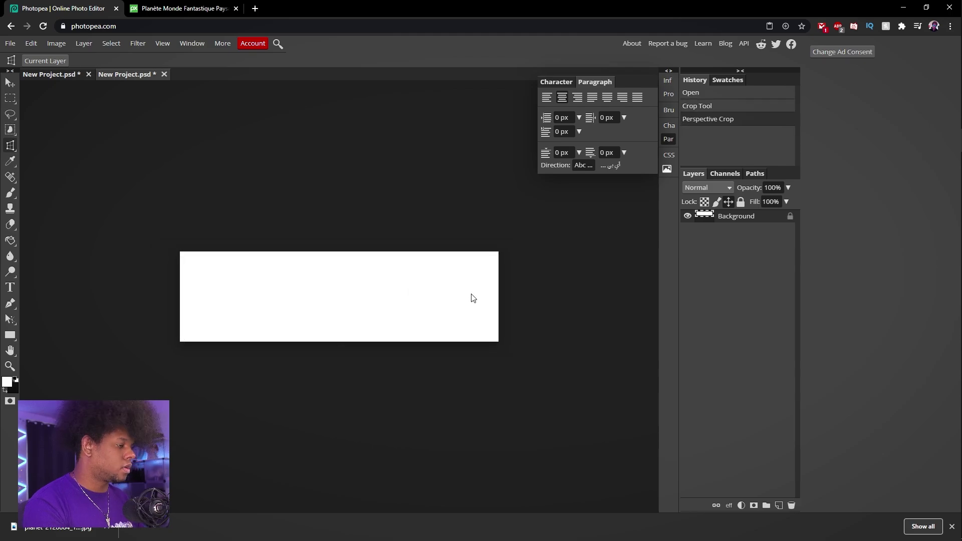
- In the landscape project, shift the Folder 1 stripes and the Folder 1 copy stripes slightly outward, past their canvas corners
left_click(49, 75)
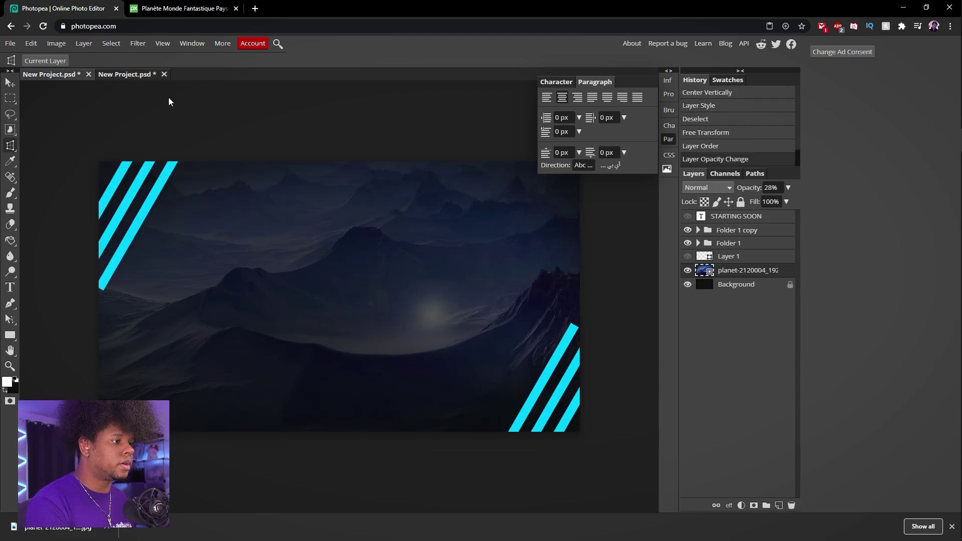
key("ctrl+a")
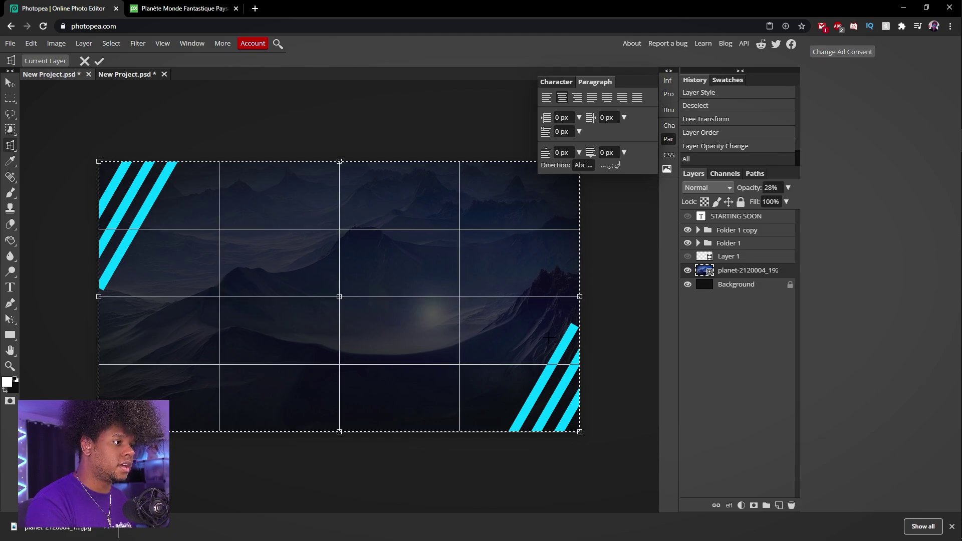
key("v")
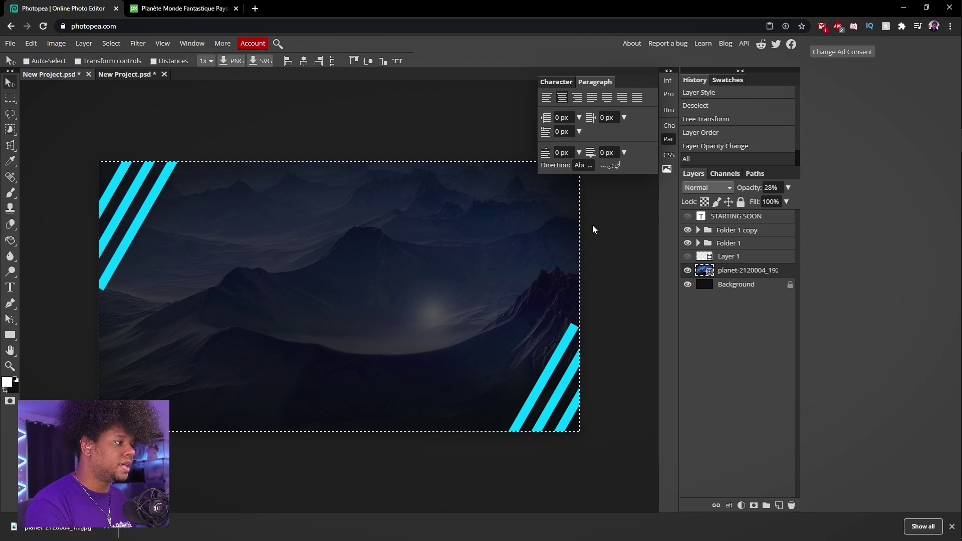
key("alt+bracketright")
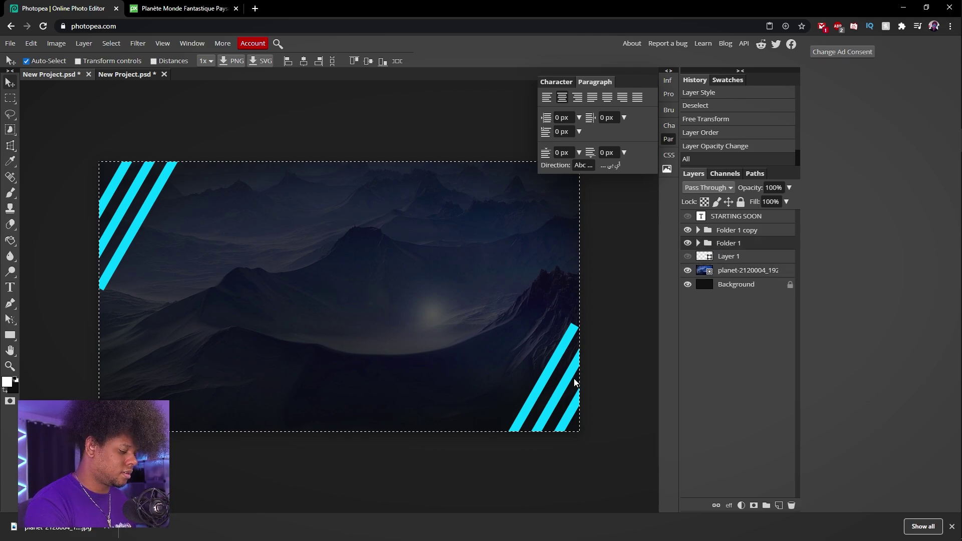
key("ctrl+d")
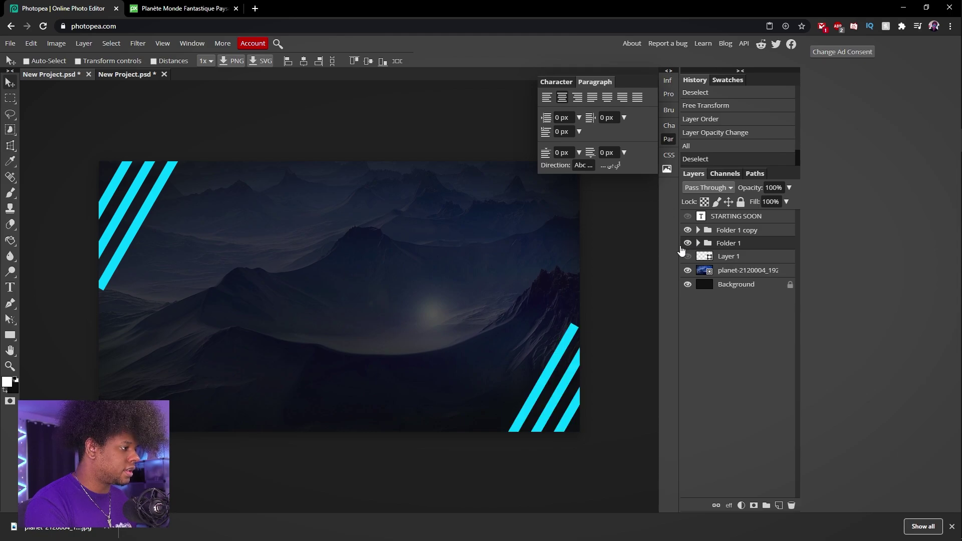
left_click_drag(555, 382, 562, 385)
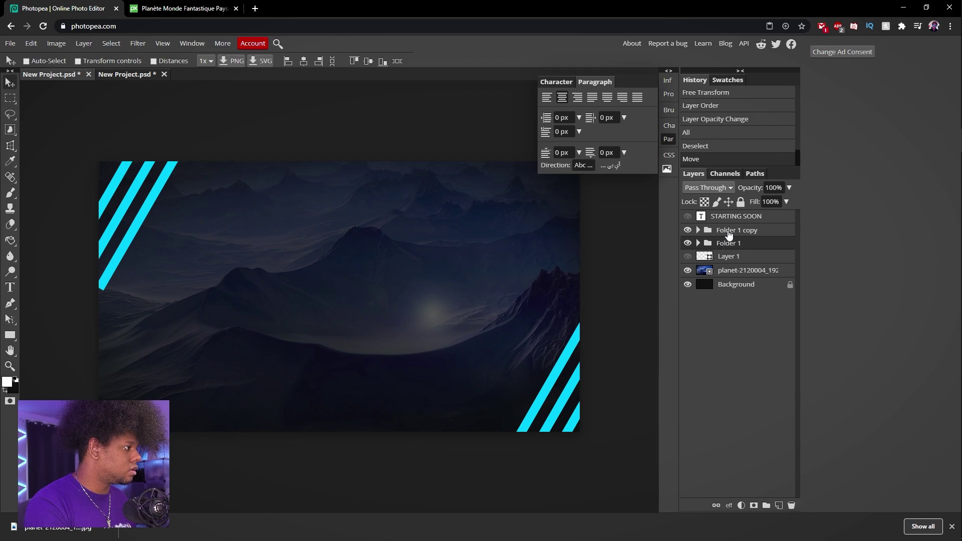
left_click(726, 231)
left_click_drag(121, 204, 113, 204)
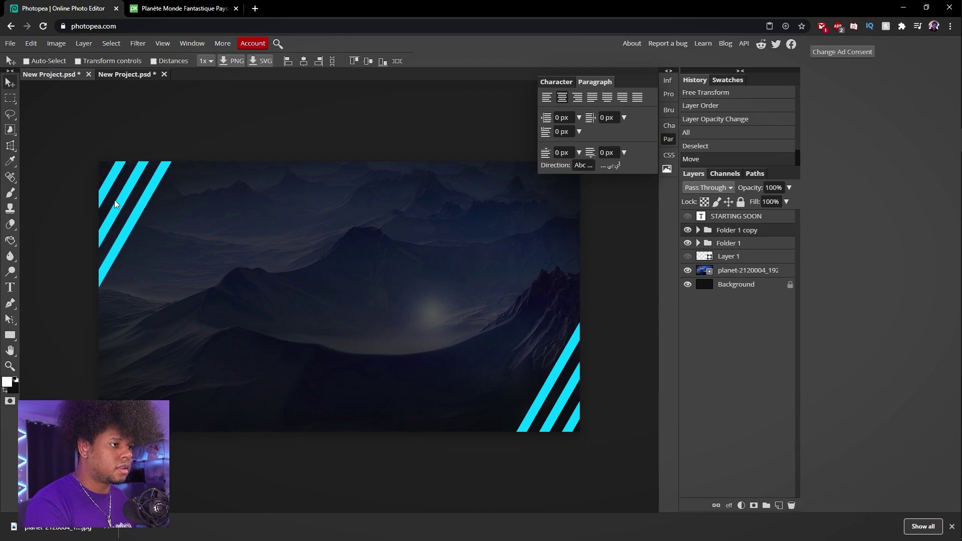
- Copy the whole landscape design with its stripes and paste it into the white banner project
key("ctrl+a")
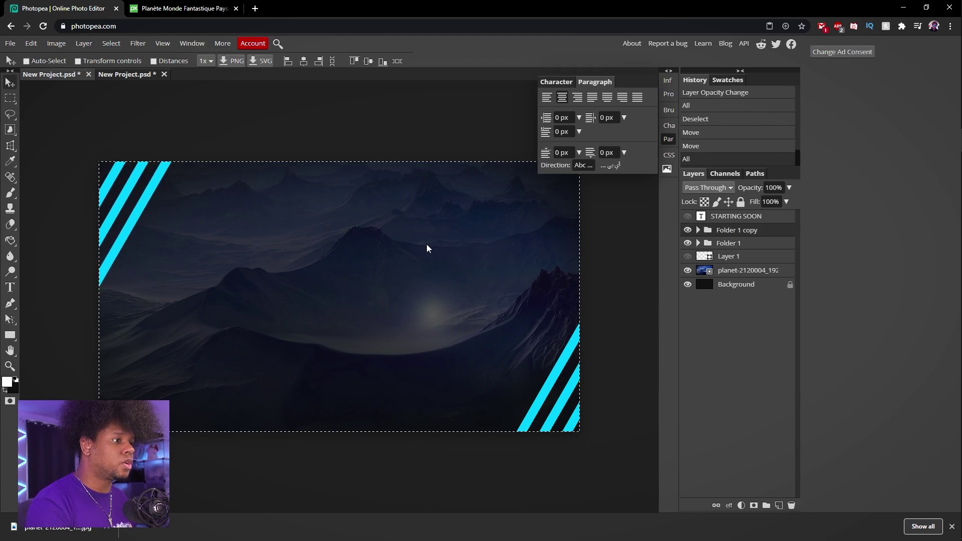
left_click(113, 74)
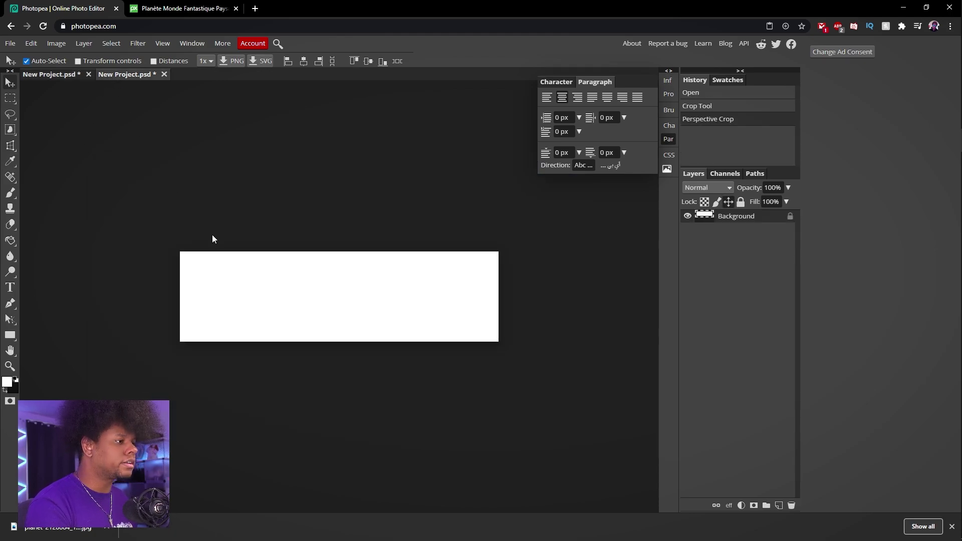
key("ctrl+v")
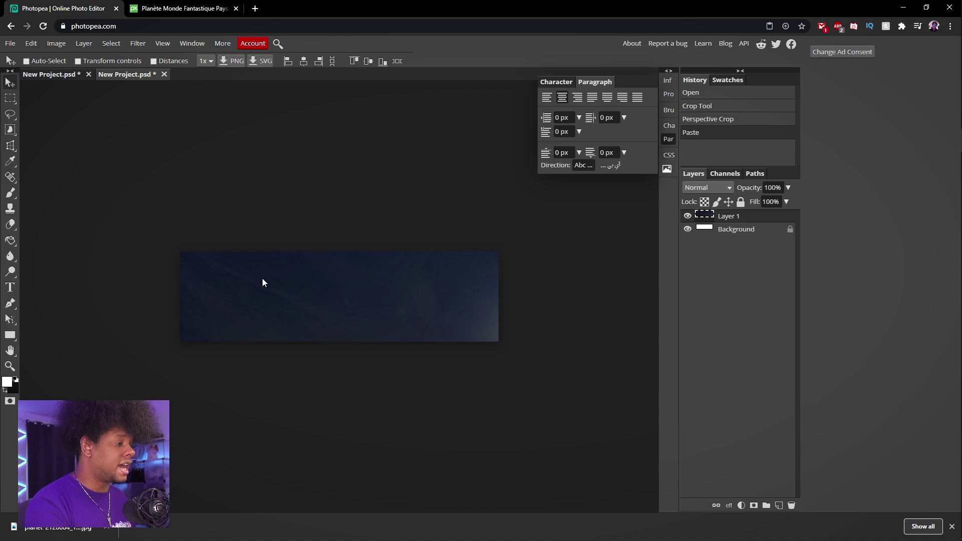
- Scale the pasted design down with Free Transform so the mountains and both corner stripes fit within the banner
key("ctrl+t")
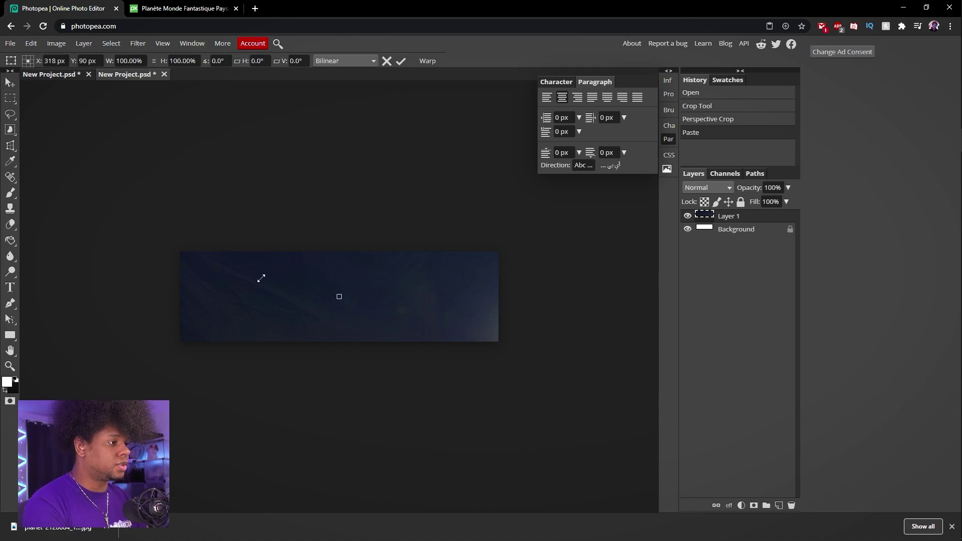
key("ctrl+minus")
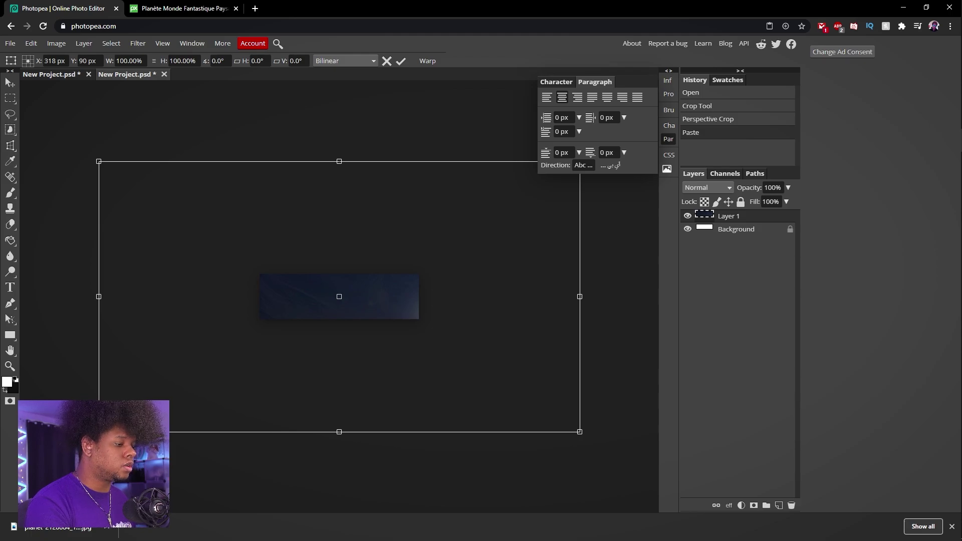
left_click_drag(99, 432, 259, 341)
key("Return")
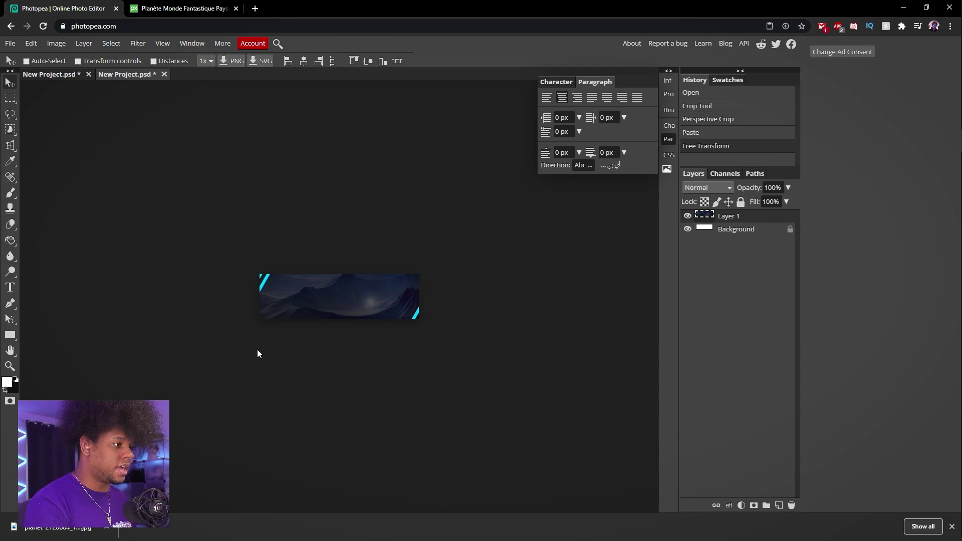
key("ctrl+0")
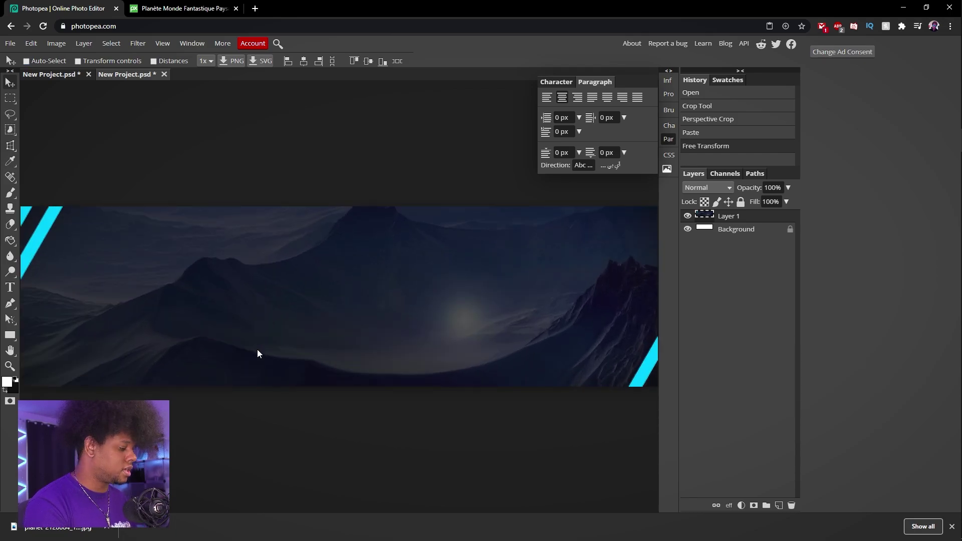
key("ctrl+minus")
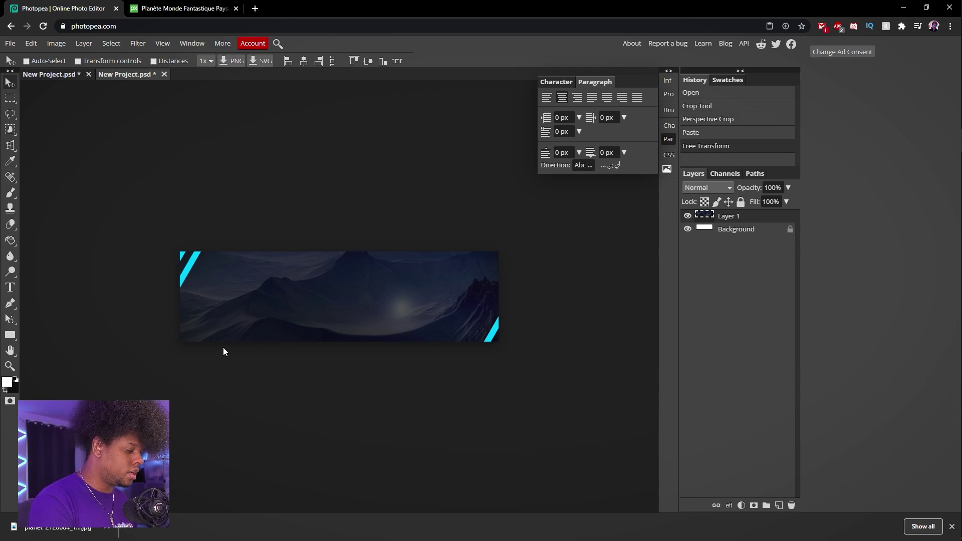
- Add the text "ABOUT" in Familiar Pro Bold on the banner
left_click(10, 288)
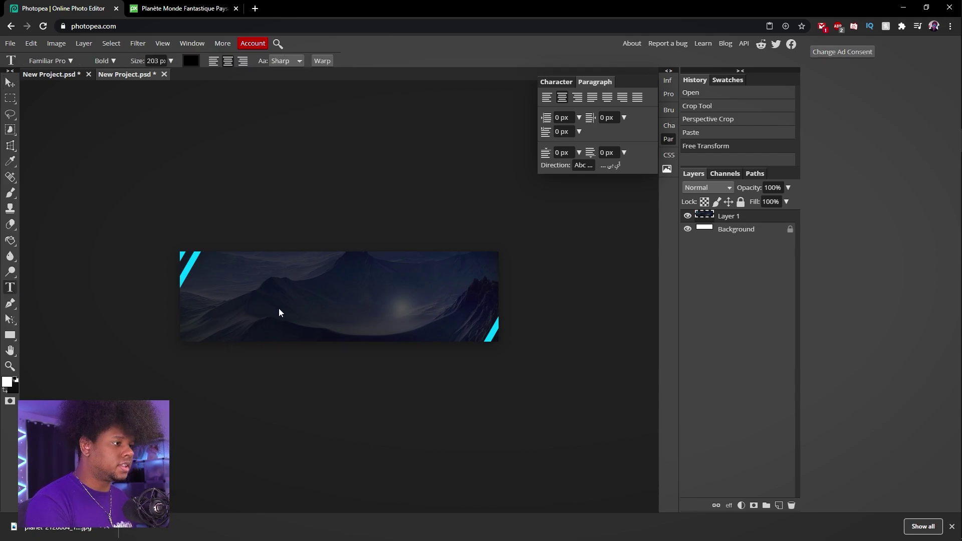
left_click(242, 310)
type("ABOUT")
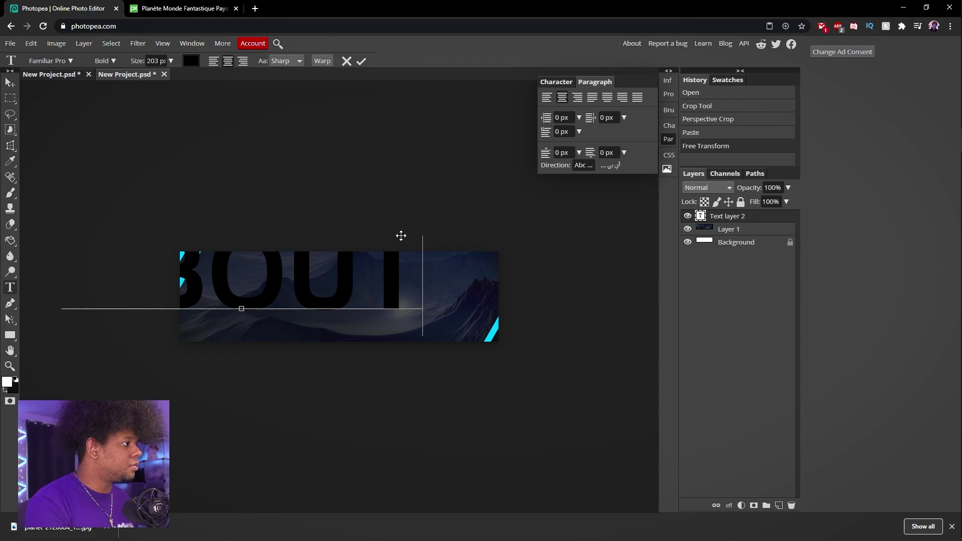
- Colour the ABOUT text white (ffffff) and reduce it to 92 px, centred on the banner
left_click_drag(407, 271, 61, 280)
left_click(669, 126)
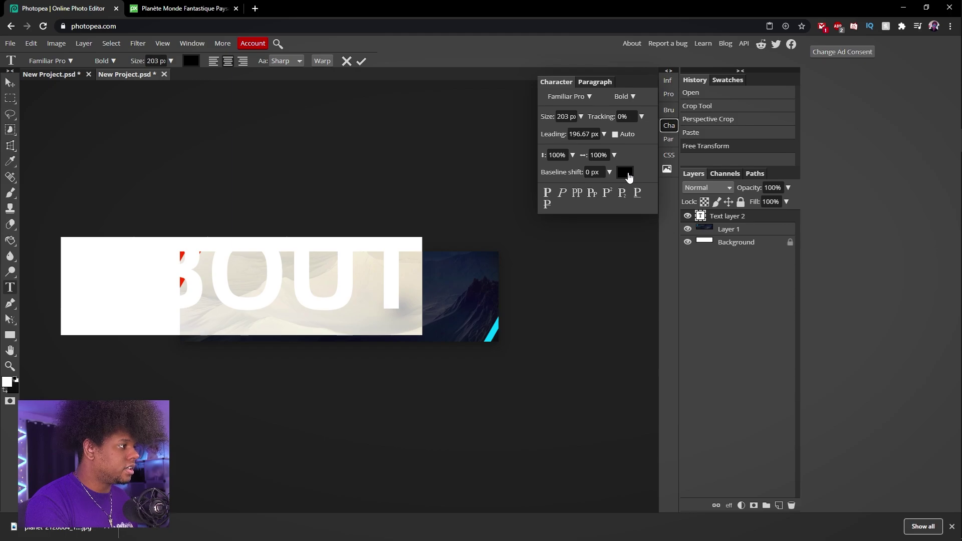
left_click(625, 173)
left_click_drag(287, 140, 118, 47)
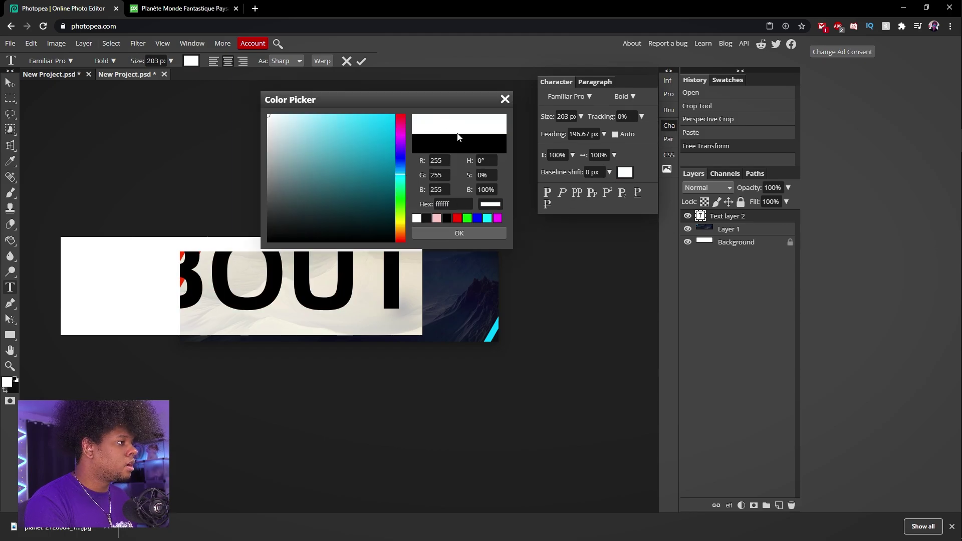
left_click(470, 232)
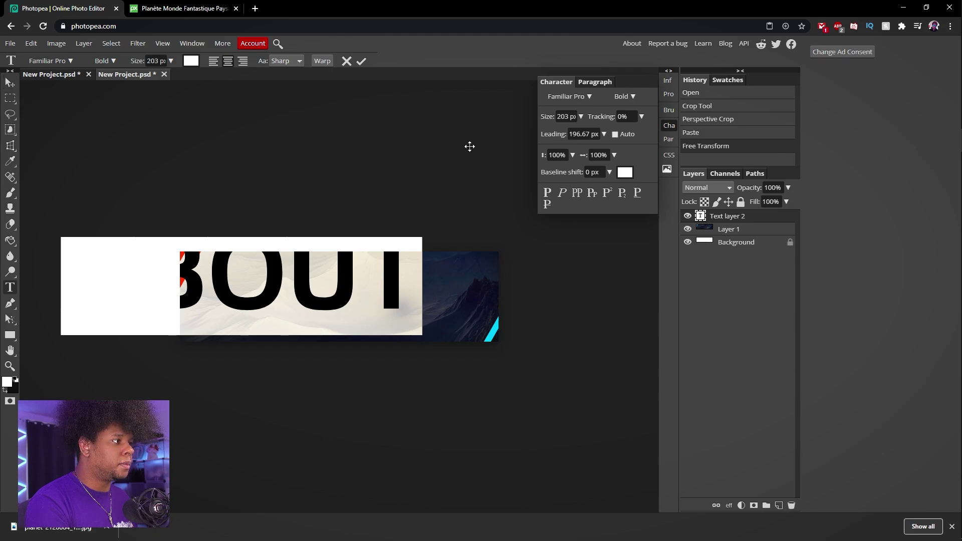
left_click_drag(546, 116, 505, 134)
left_click_drag(212, 214, 304, 219)
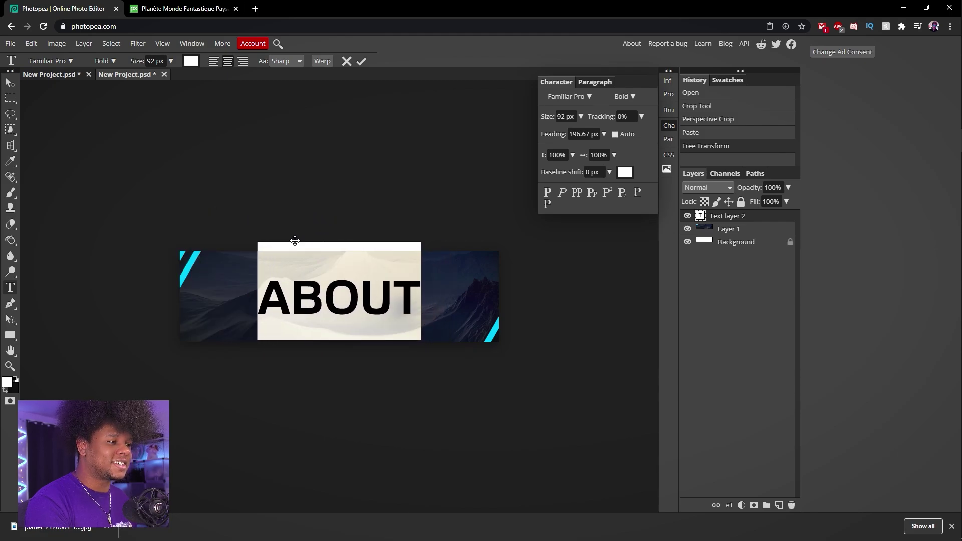
- Replace the ABOUT text on the banner with "instagram"
left_click(271, 290)
key("shift+Right")
left_click(408, 298, "shift")
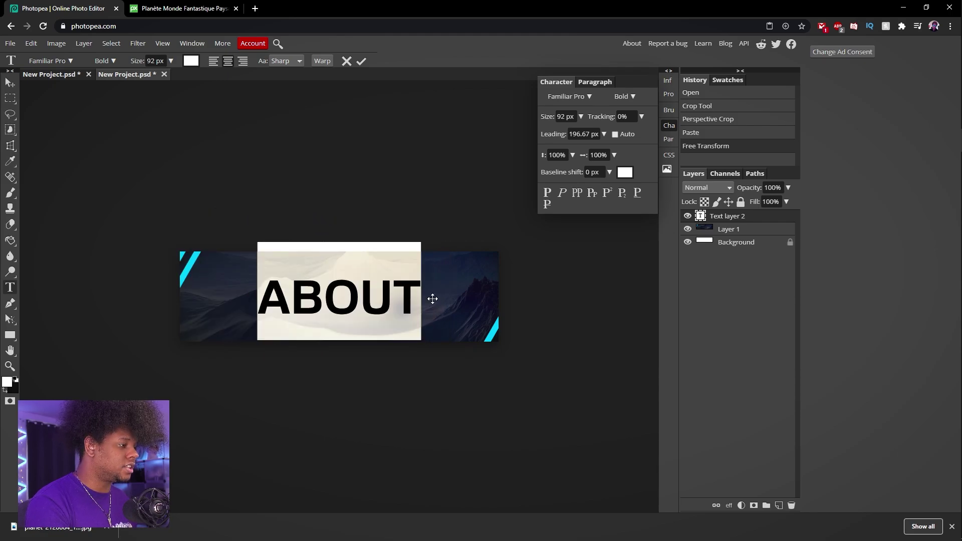
type("instagram")
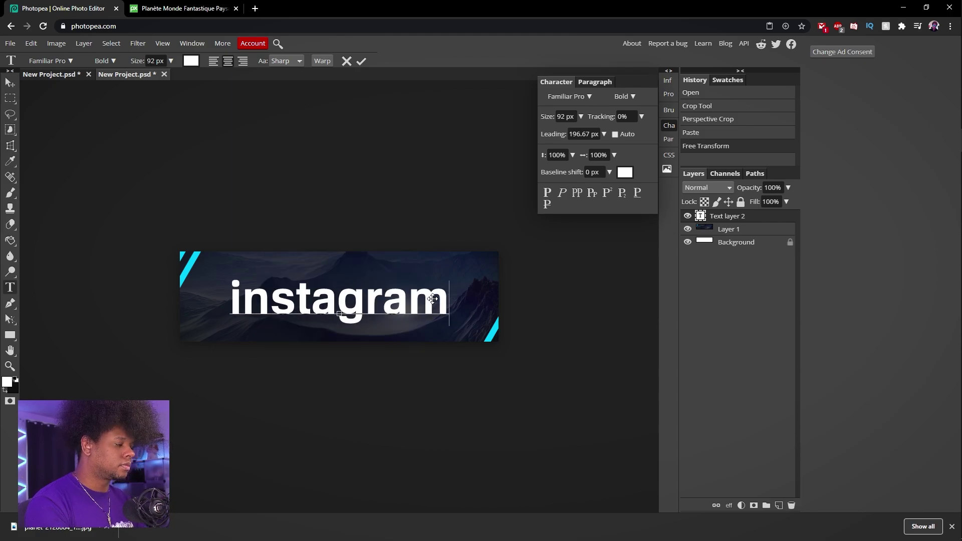
key("BackSpace")
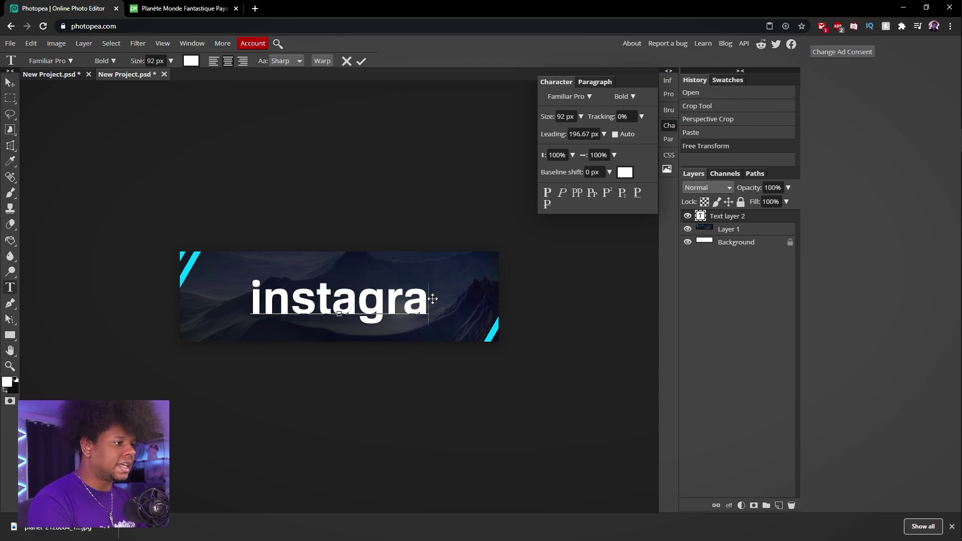
type("m")
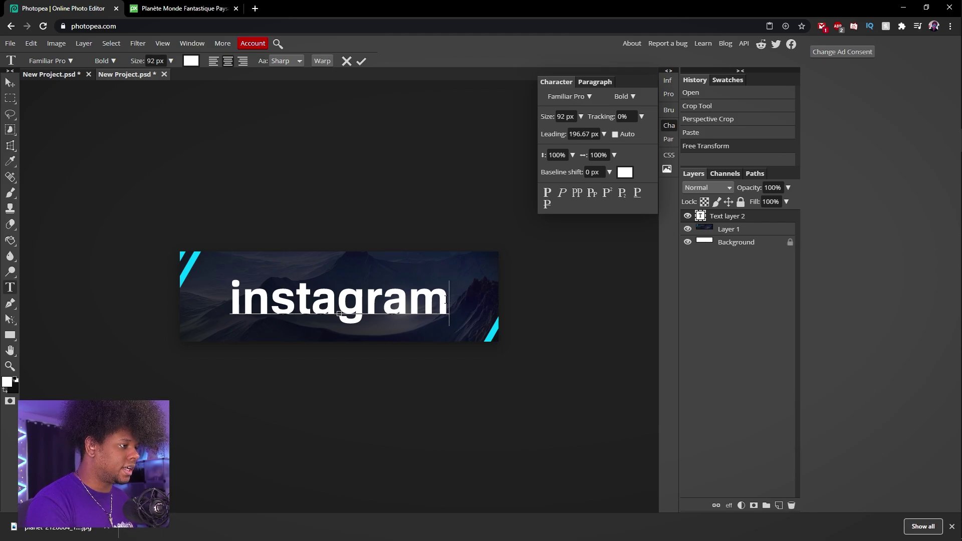
- Enlarge the banner text to 118 px and change its wording to "About"
left_click_drag(445, 300, 208, 299)
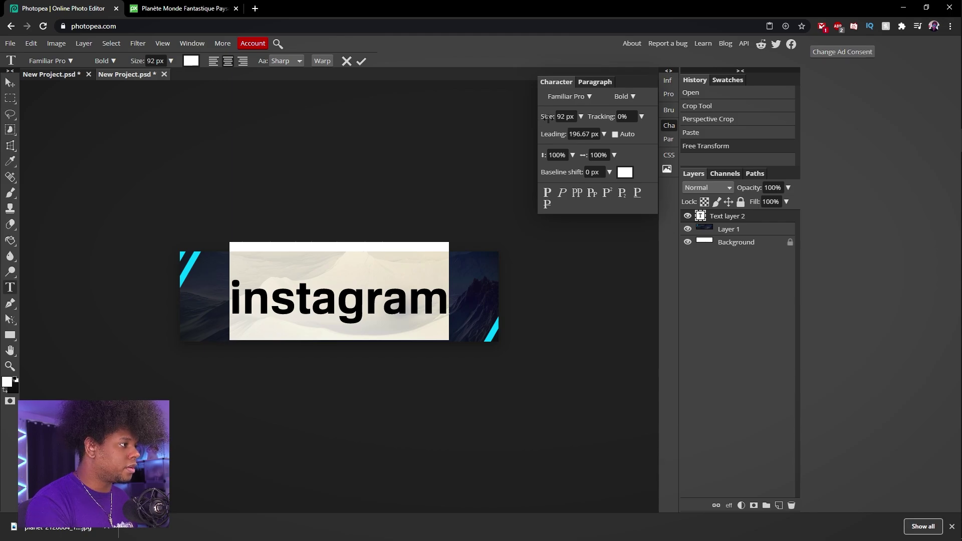
left_click_drag(548, 119, 560, 118)
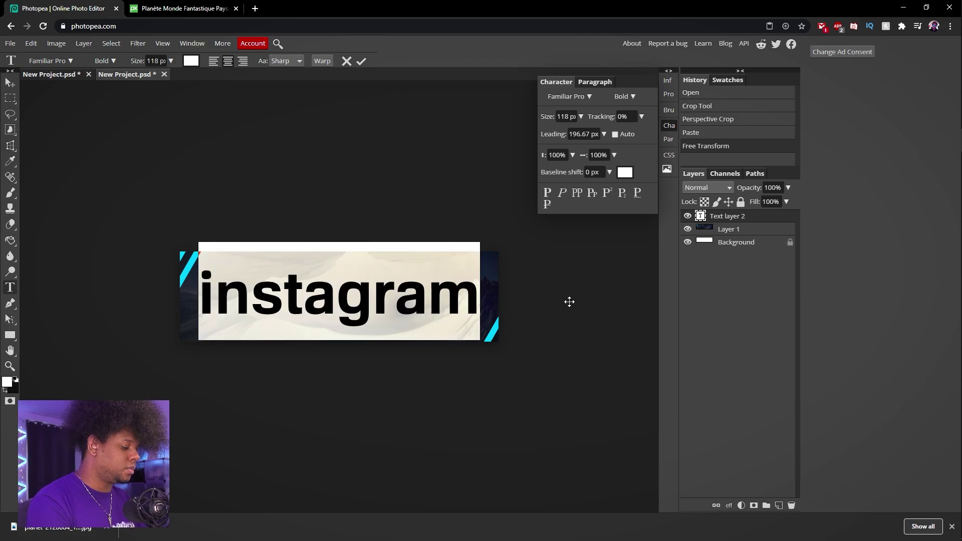
type("About")
- Replace the banner's "About" wording with "Artwork"
key("BackSpace")
key("BackSpace")
key("BackSpace")
key("BackSpace")
key("BackSpace")
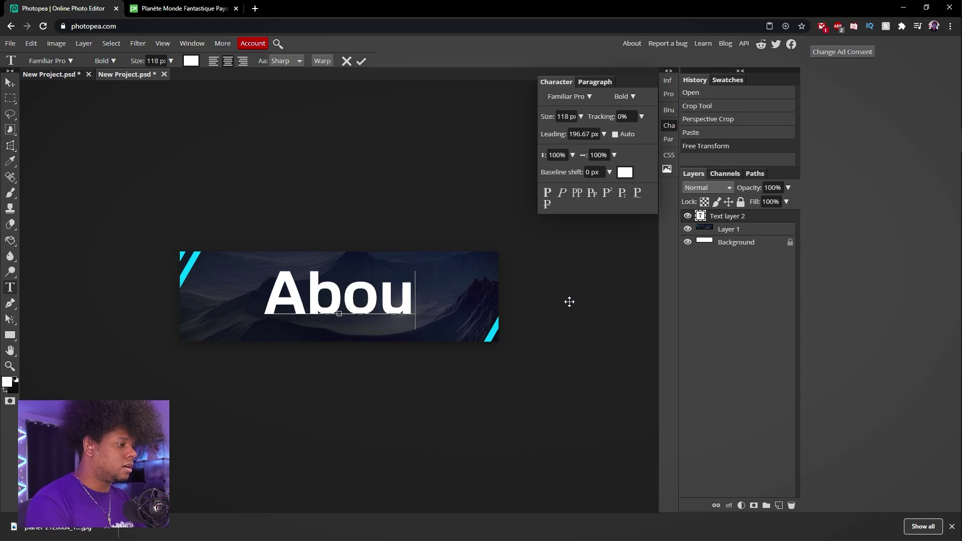
type("Artwork")
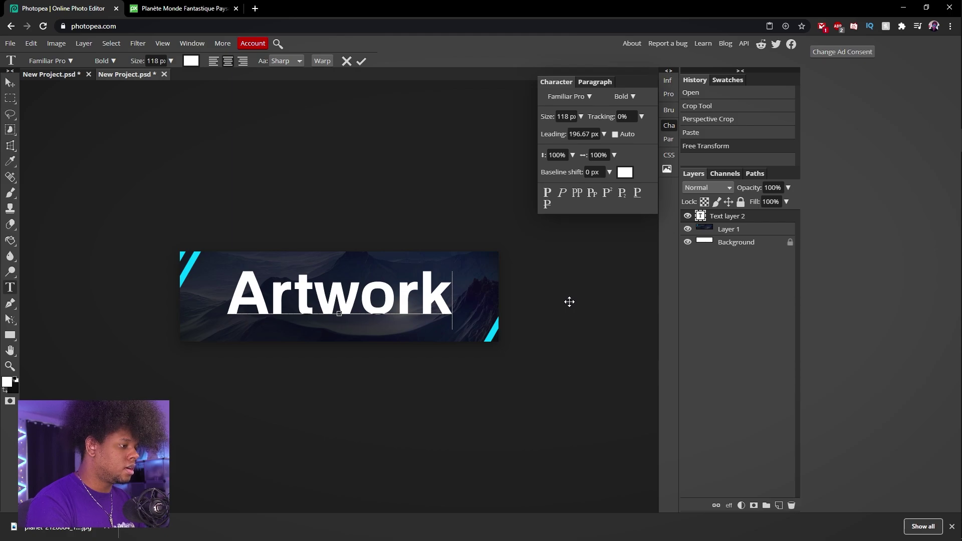
- Select the word Artwork on the banner and replace it with "Donate"
key("shift+Left")
key("shift+Left")
key("shift+Left")
key("shift+Left")
key("shift+Left")
key("shift+Left")
key("shift+Left")
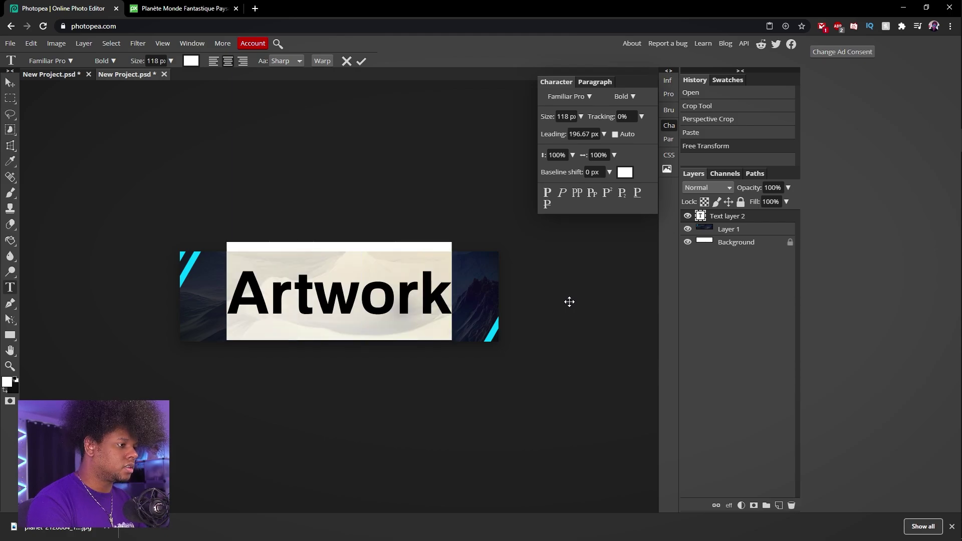
type("Donate")
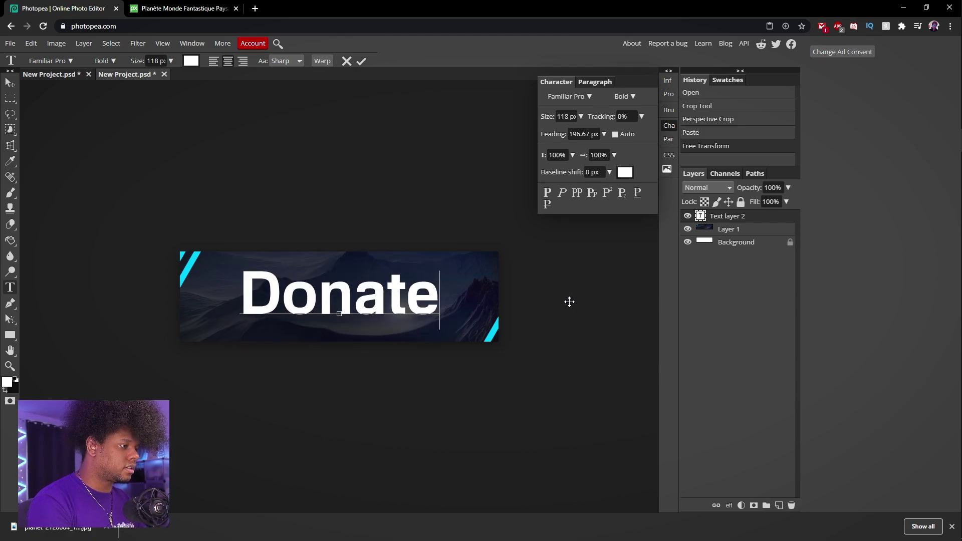
- Delete the Donate wording on the banner and enter "Subscribe" instead
key("BackSpace")
key("BackSpace")
key("BackSpace")
key("BackSpace")
key("BackSpace")
key("BackSpace")
type("S")
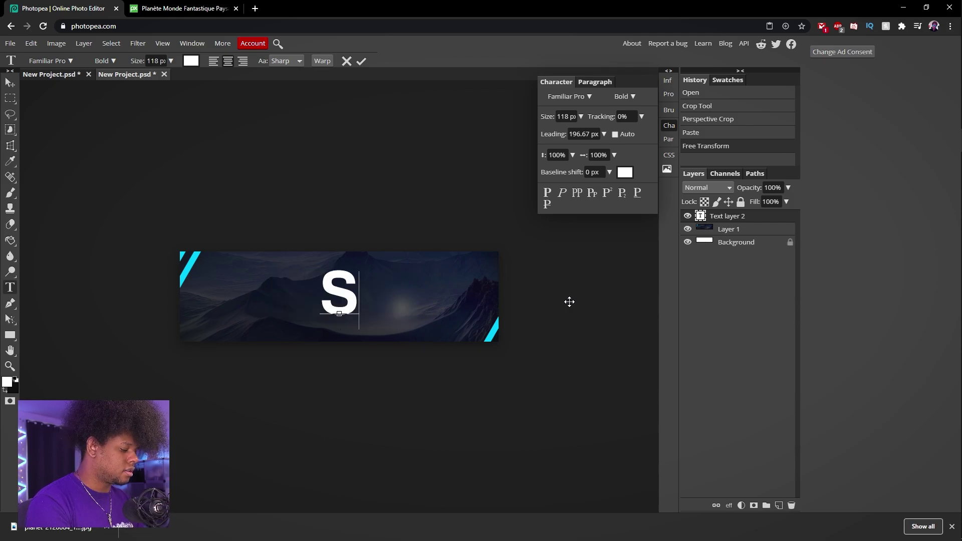
type("ubs")
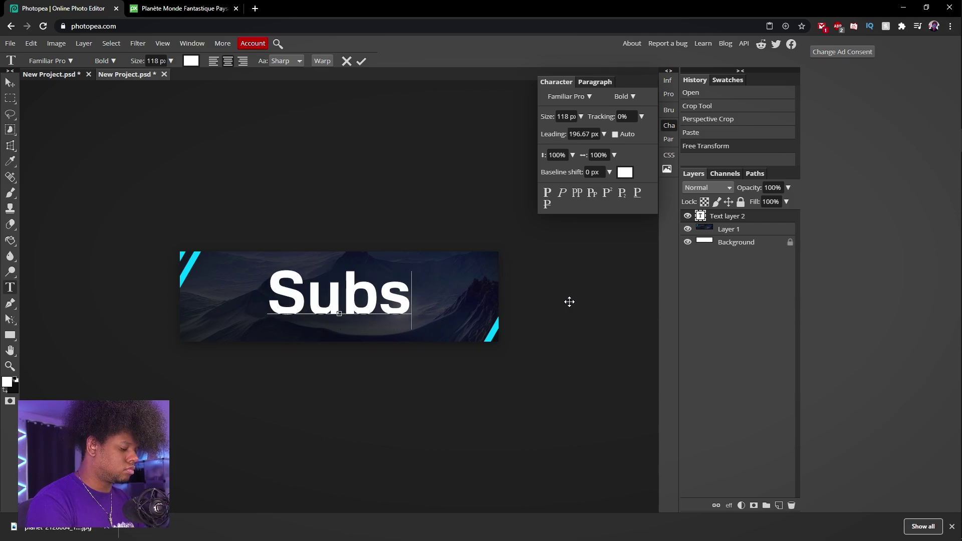
type("cribe")
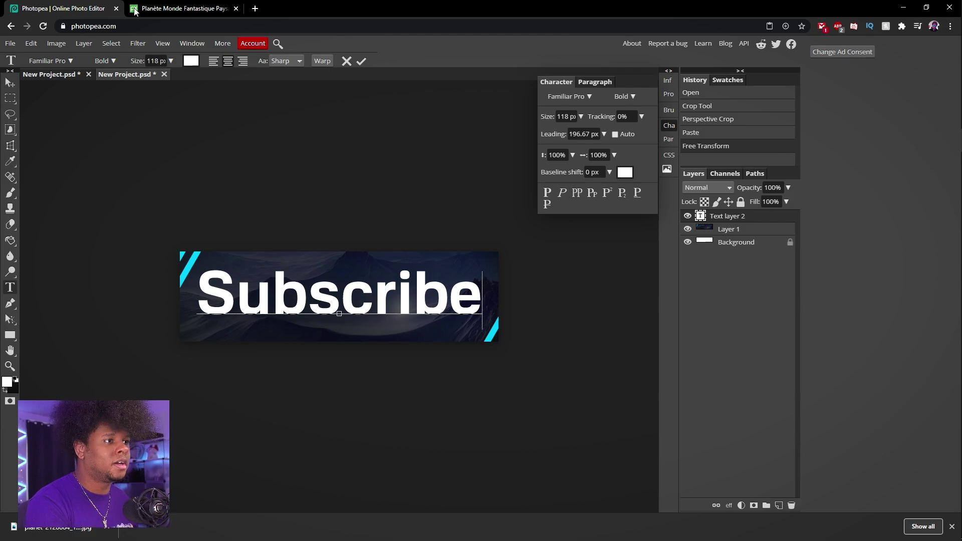
- In the landscape project, show the STARTING SOON text layer, duplicate it and hide the original
left_click(45, 77)
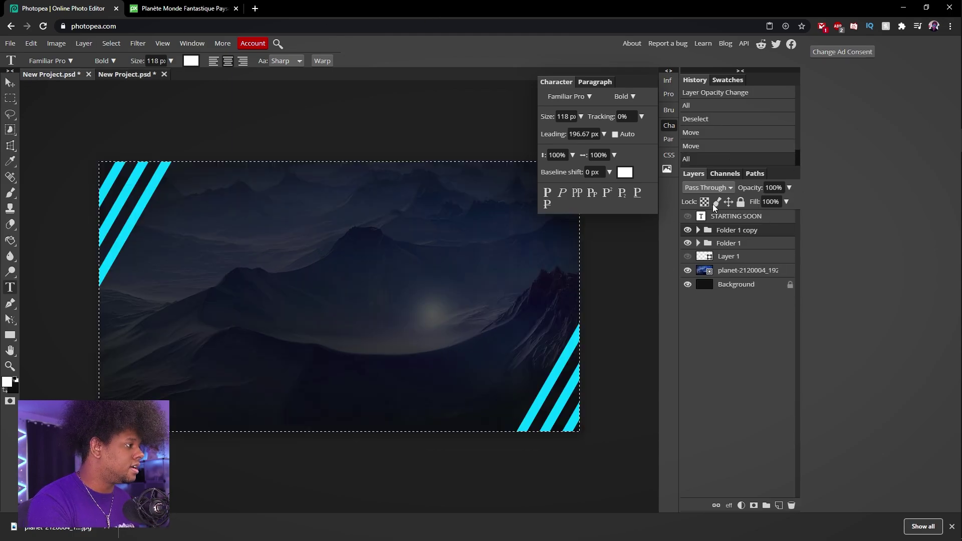
left_click(688, 216)
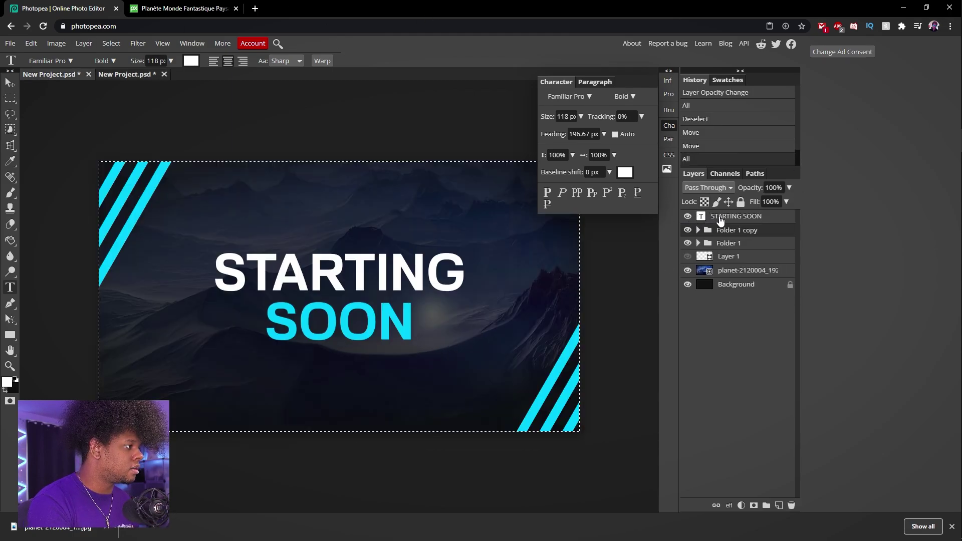
left_click(731, 215)
key("ctrl+j")
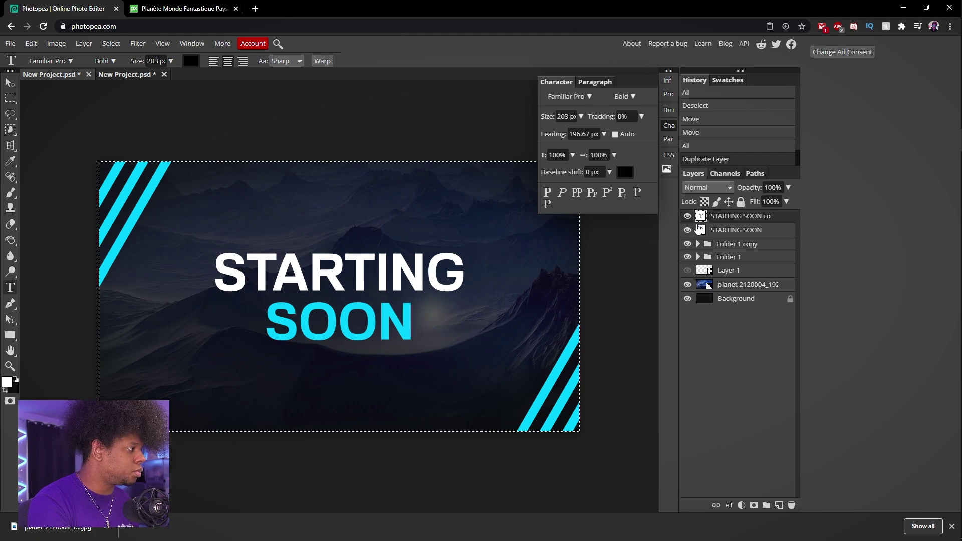
left_click(687, 230)
- Change the duplicated text to "OFFLINE" and colour its "LINE" part white, leaving "OFF" cyan
double_click(701, 216)
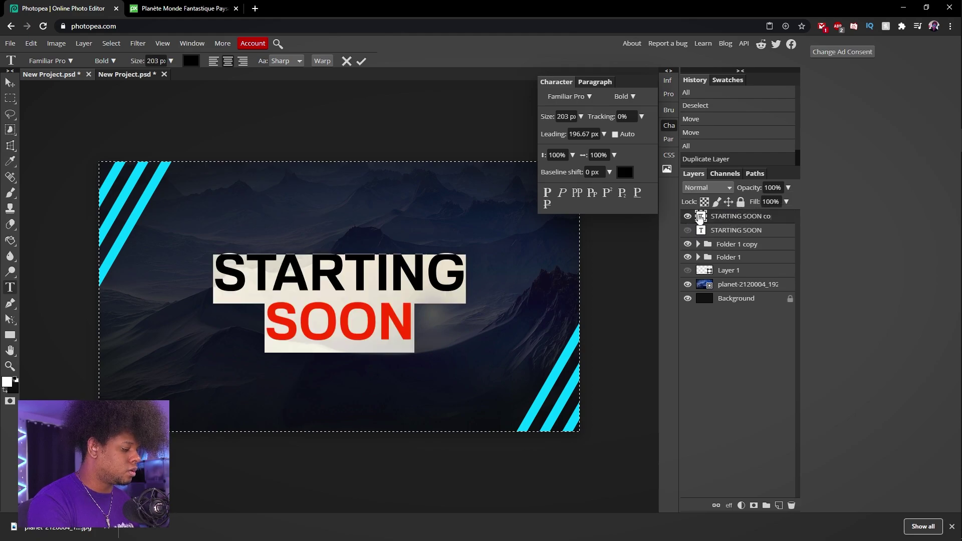
type("OFFLINE")
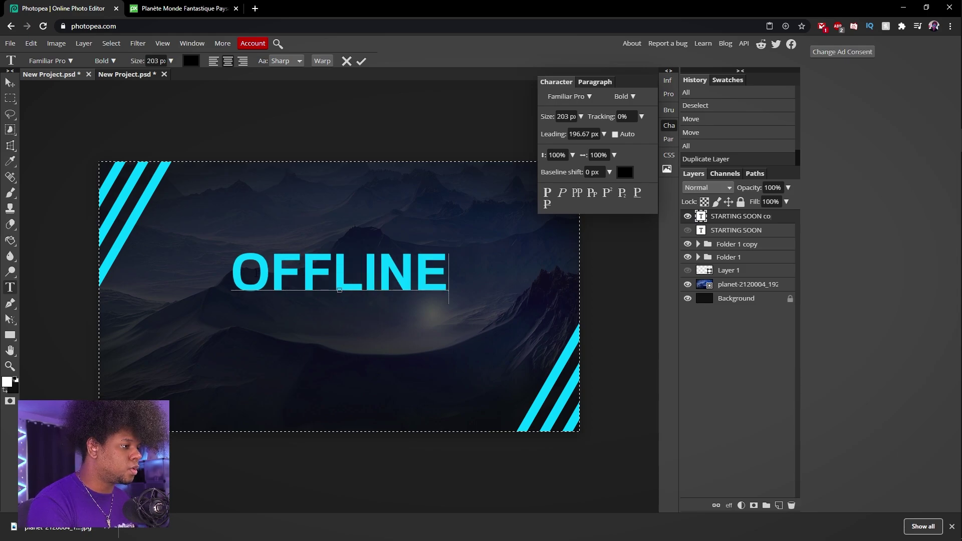
left_click_drag(340, 273, 463, 272)
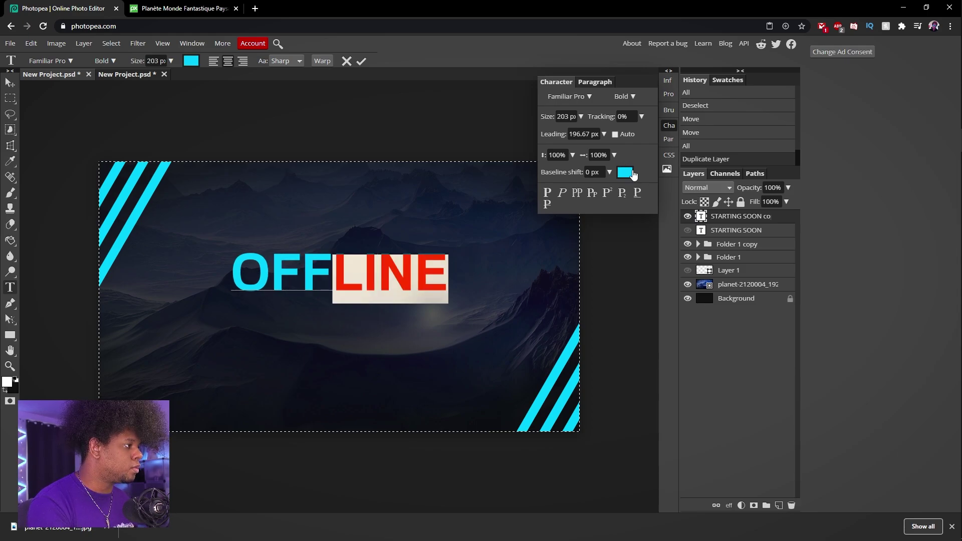
left_click(625, 172)
left_click_drag(301, 150, 244, 90)
left_click(473, 236)
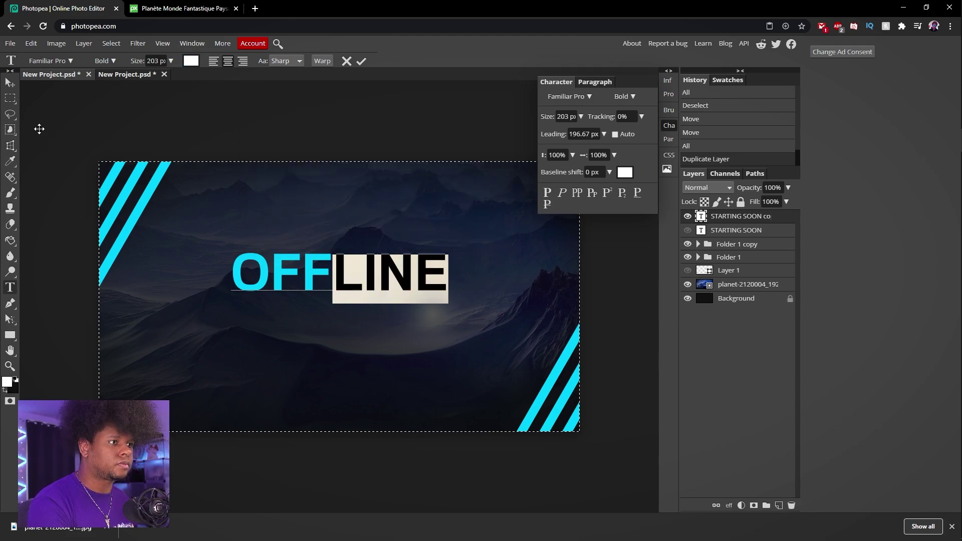
left_click(8, 84)
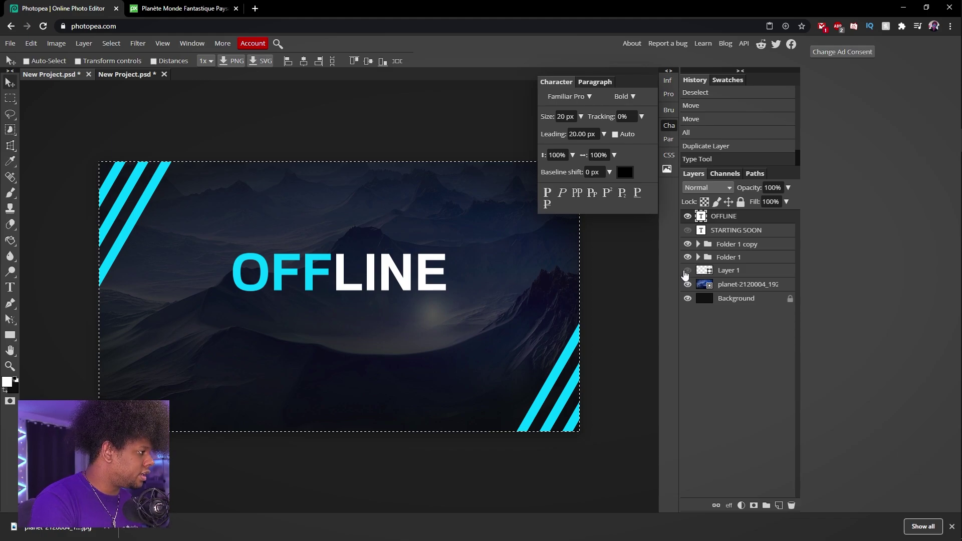
- Show the white rectangular frame layer and centre the OFFLINE text vertically on the canvas
left_click(687, 270)
left_click(726, 270)
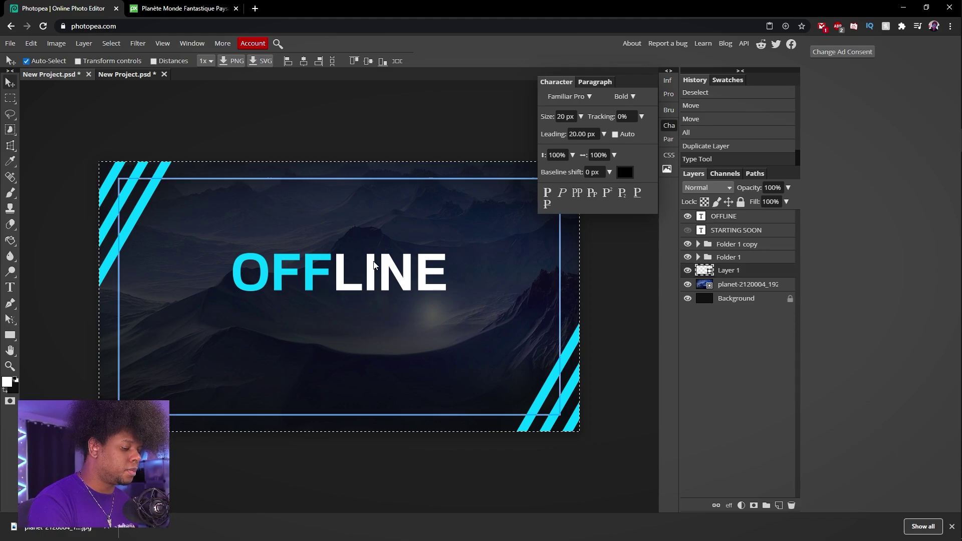
key("ctrl+a")
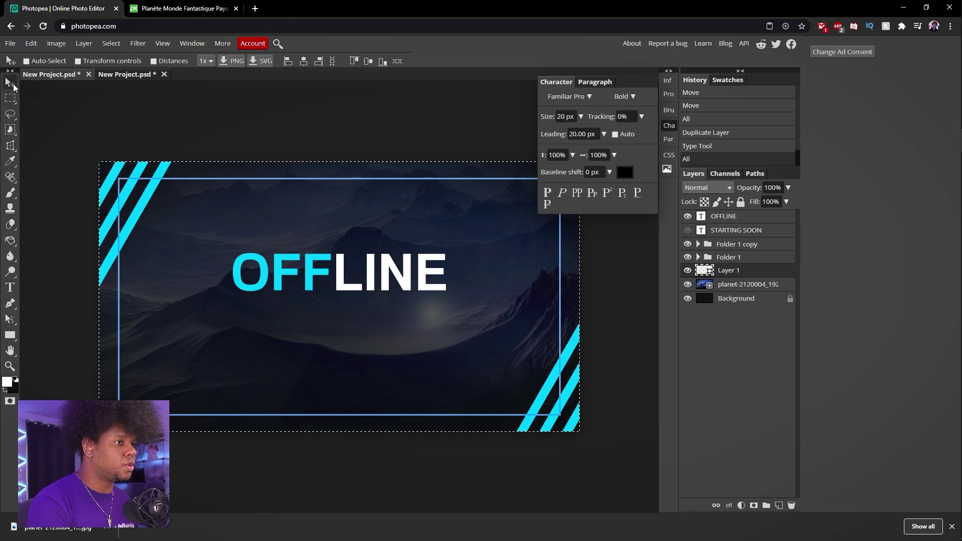
left_click(303, 61)
left_click(368, 61)
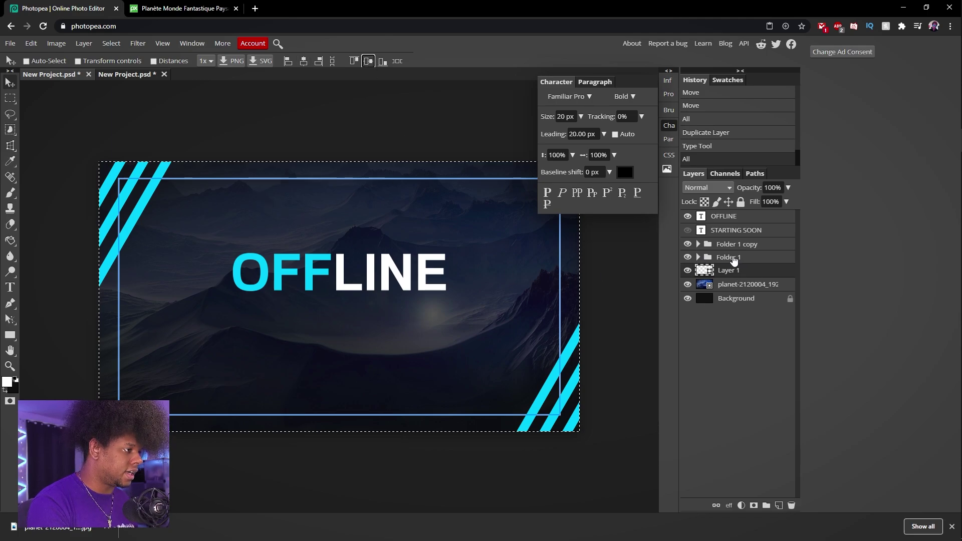
left_click(730, 217)
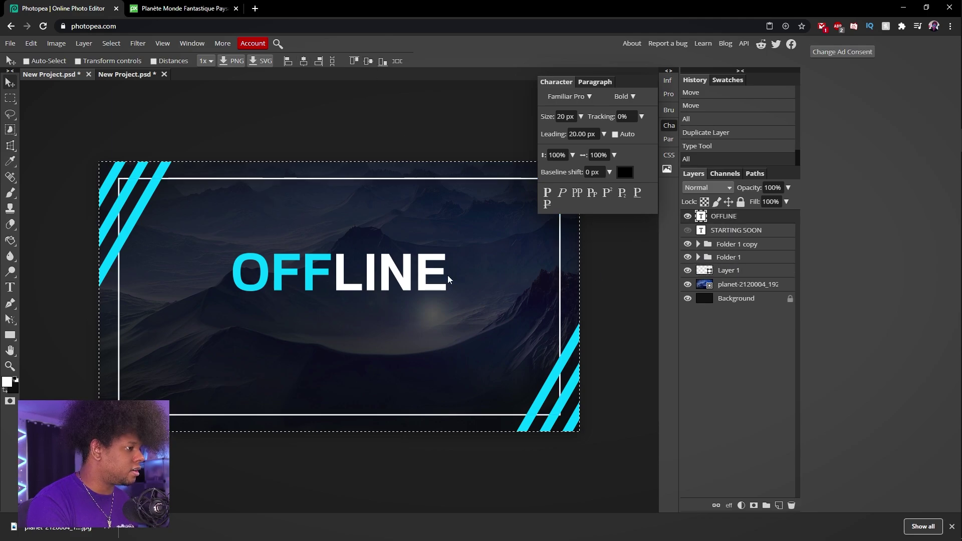
left_click(368, 61)
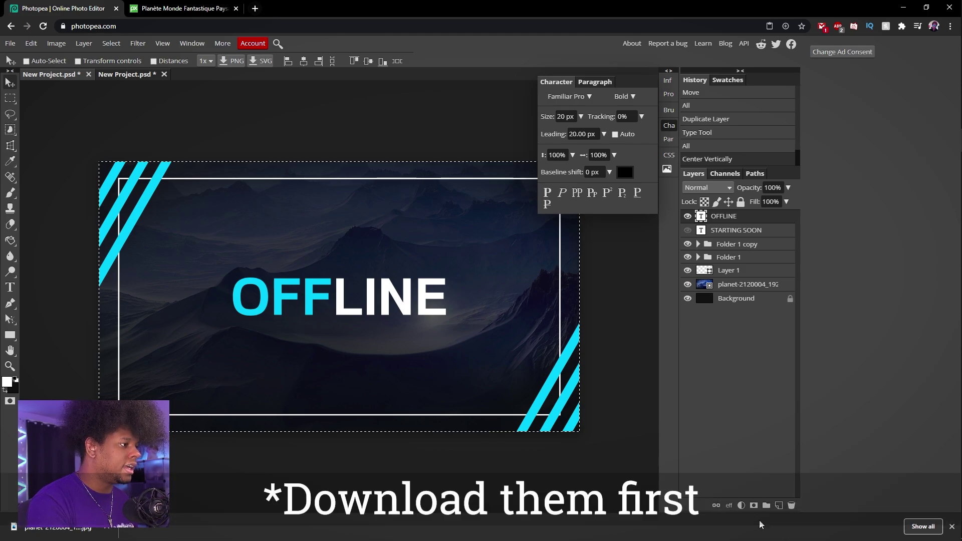
- From the COLORED folder inside the stock pictures folder, place the Twitter logo image over the OFFLINE design
key("super+e")
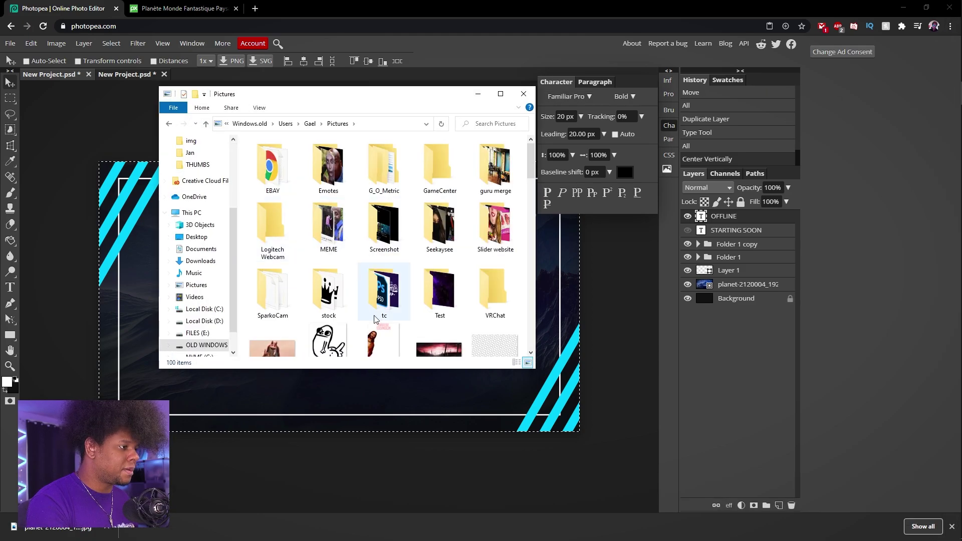
double_click(329, 290)
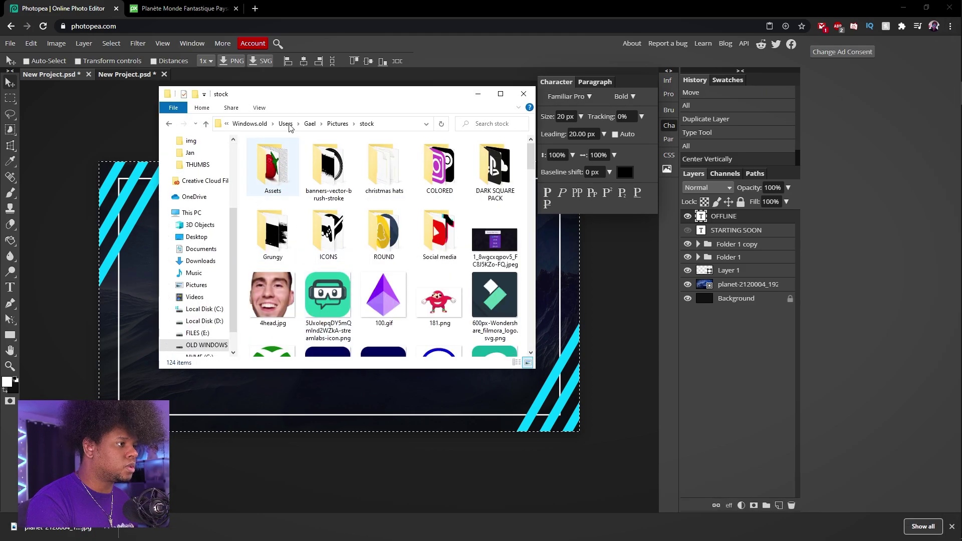
left_click(429, 174)
double_click(429, 173)
left_click_drag(368, 94, 646, 88)
left_click(770, 173)
left_click_drag(770, 163, 180, 341)
left_click_drag(141, 232, 266, 280)
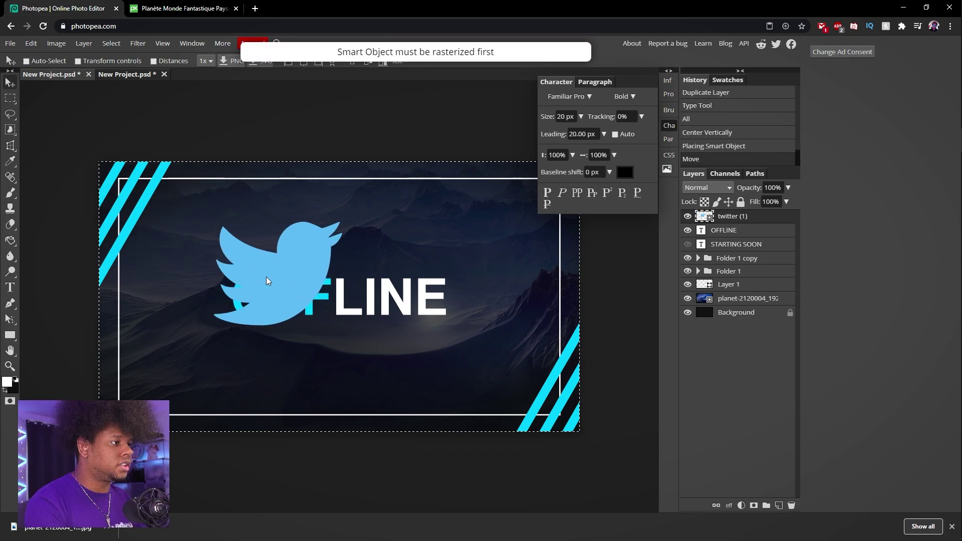
- Rasterize the Twitter logo layer, scale it to about 39% and position it just below the OFFLINE text
key("ctrl")
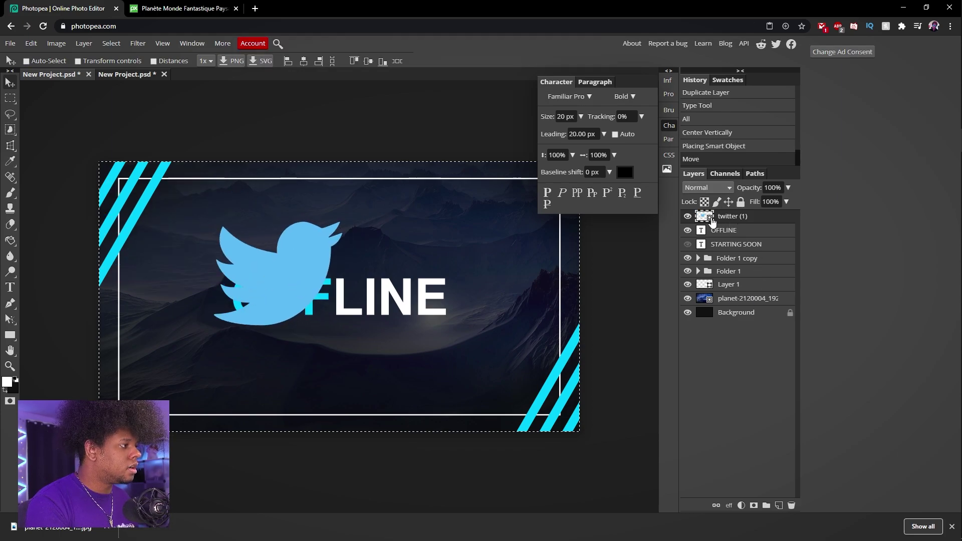
left_click(707, 218, "ctrl")
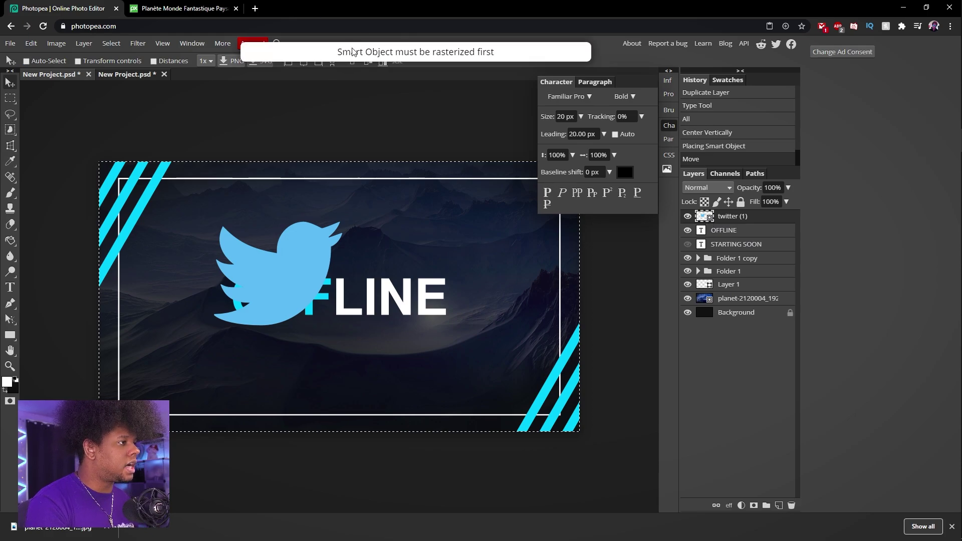
right_click(724, 221)
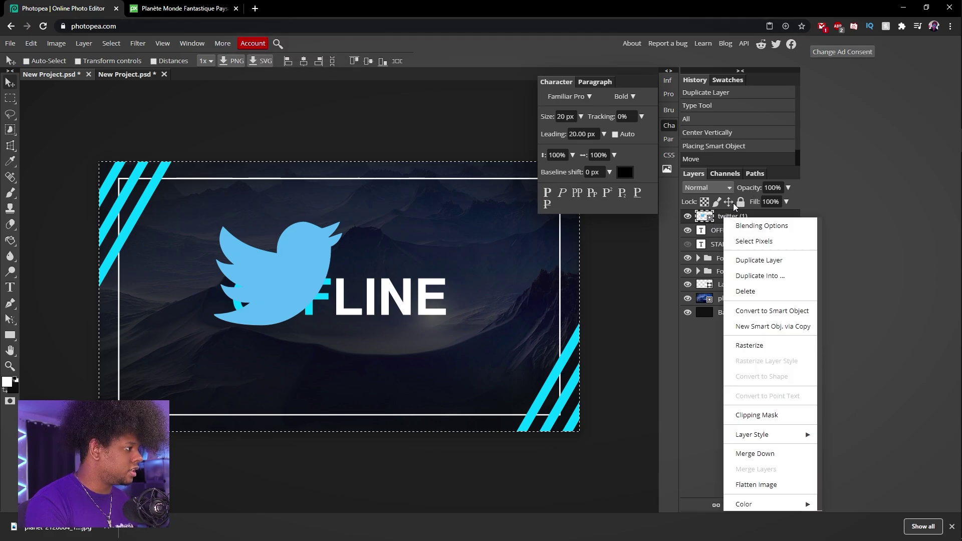
left_click(749, 345)
key("alt+ctrl+t")
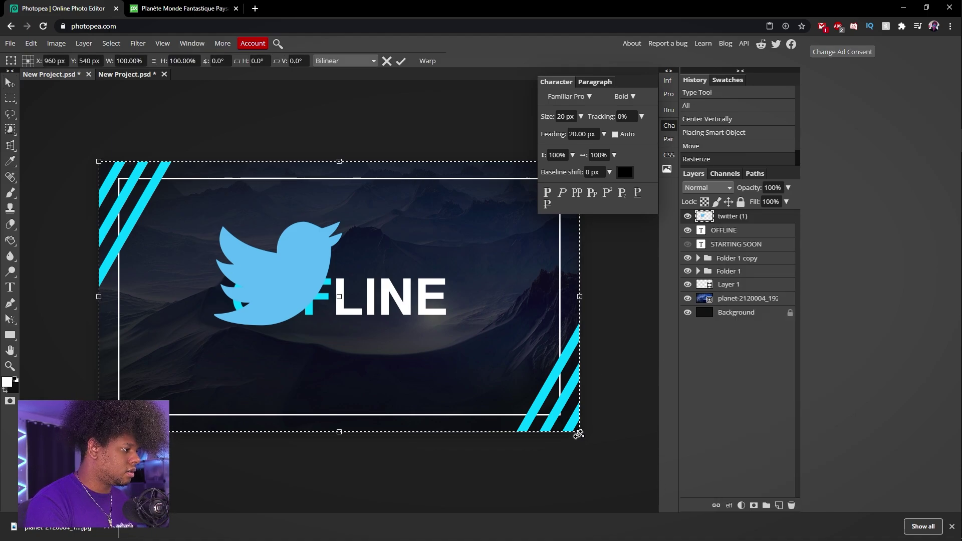
left_click_drag(579, 431, 276, 265)
left_click_drag(160, 238, 290, 374)
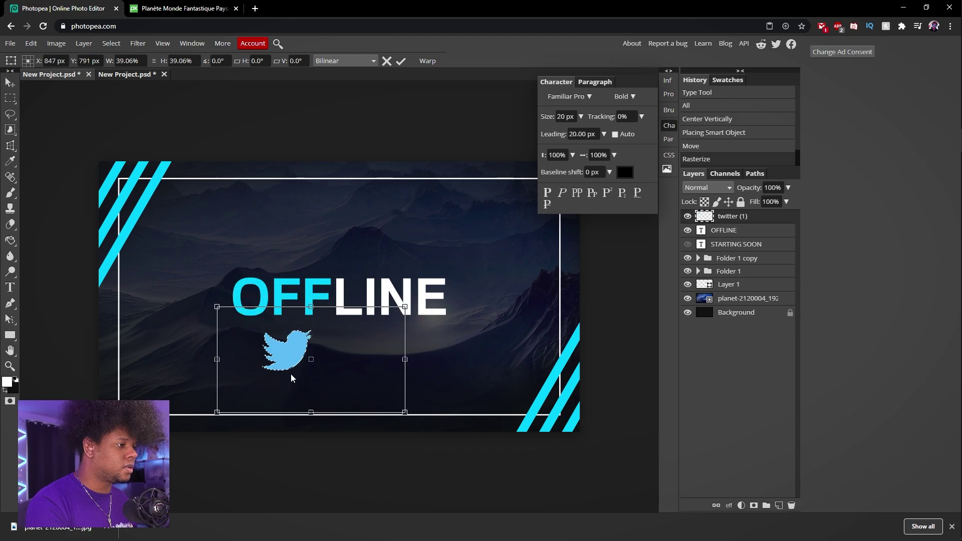
- Cancel the logo's transform, delete the Twitter logo layer and clear the canvas selection
key("Escape")
left_click_drag(723, 216, 793, 505)
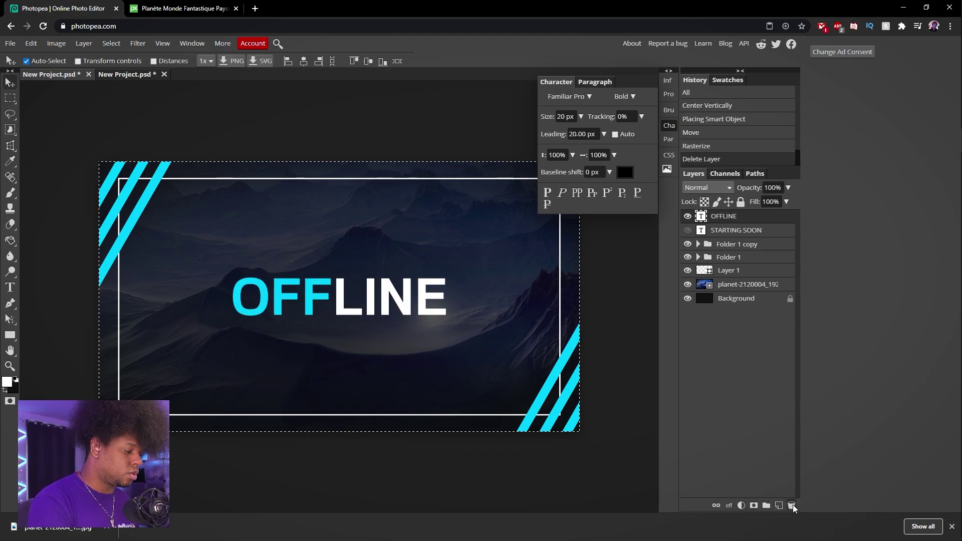
key("ctrl+d")
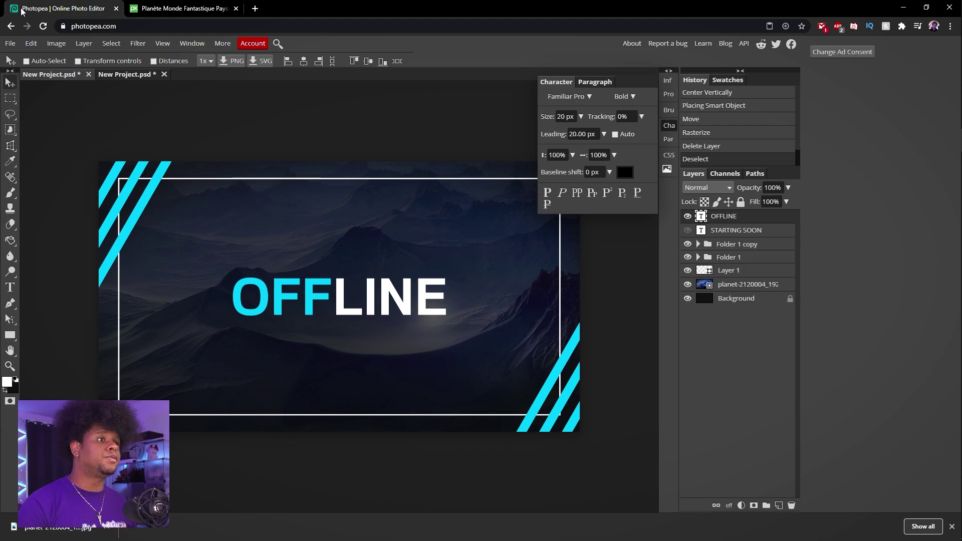
- Try to export the OFFLINE screen as a 1920 × 1080 px PNG at 100% quality
left_click(11, 44)
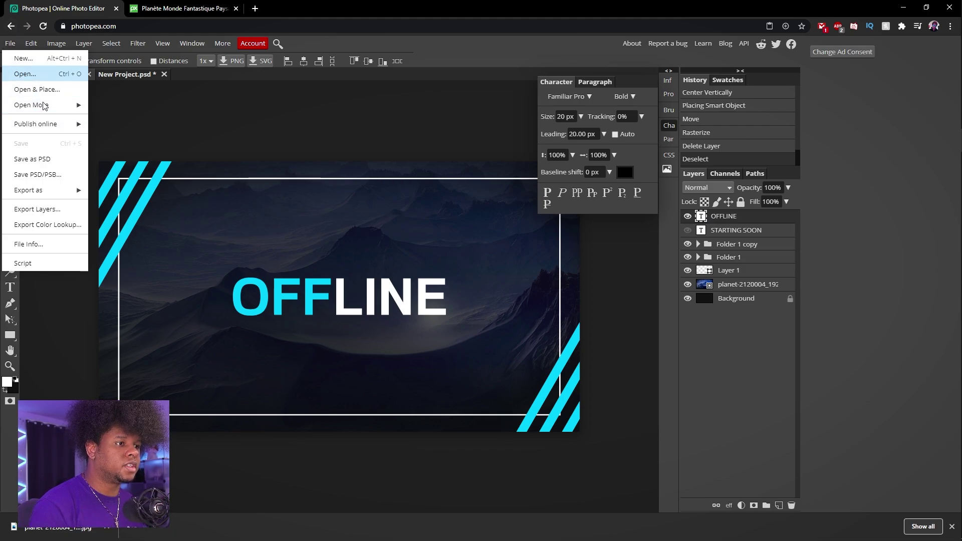
mouse_move(56, 190)
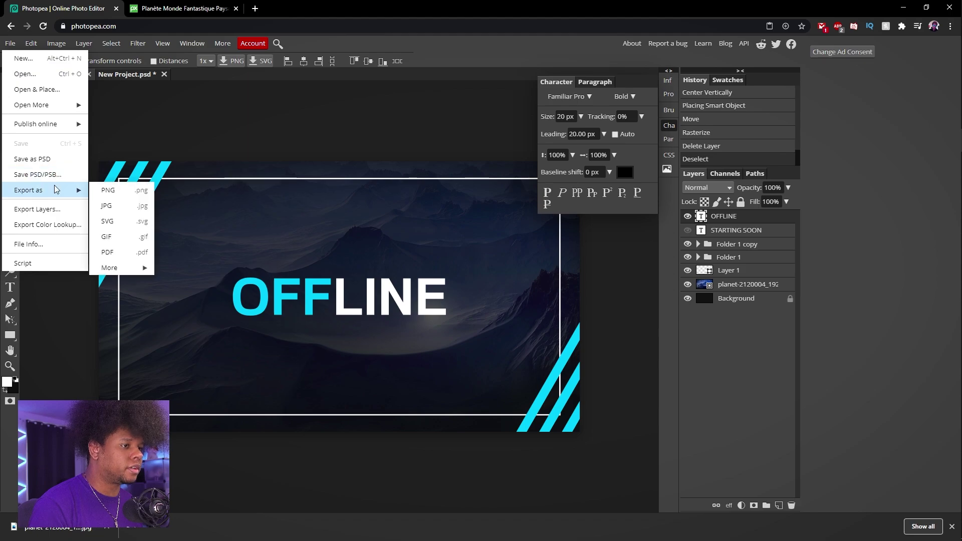
left_click(146, 193)
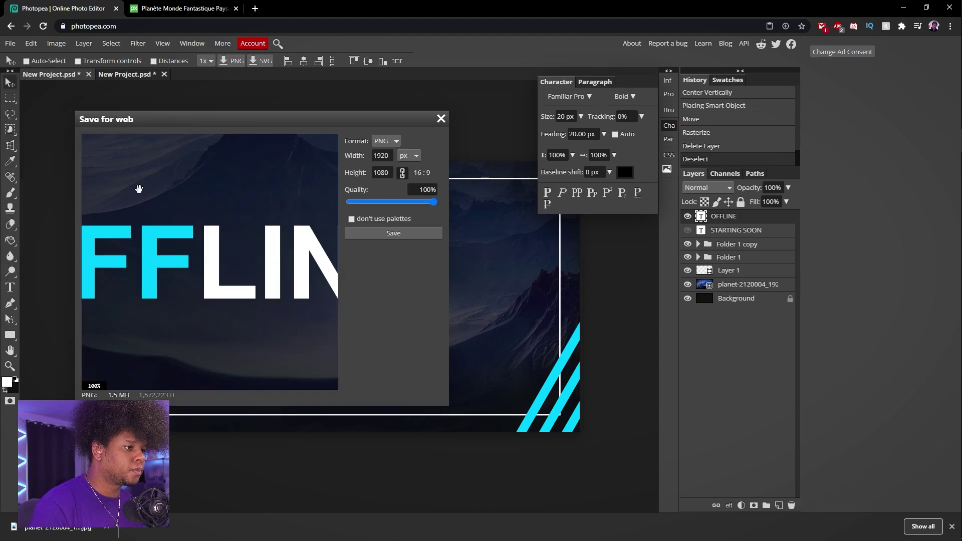
left_click_drag(299, 116, 442, 84)
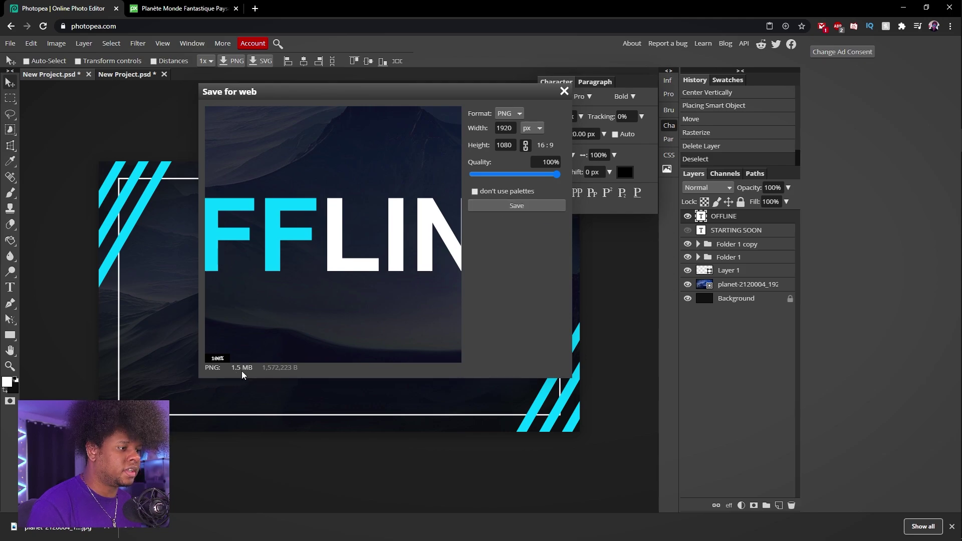
left_click(512, 208)
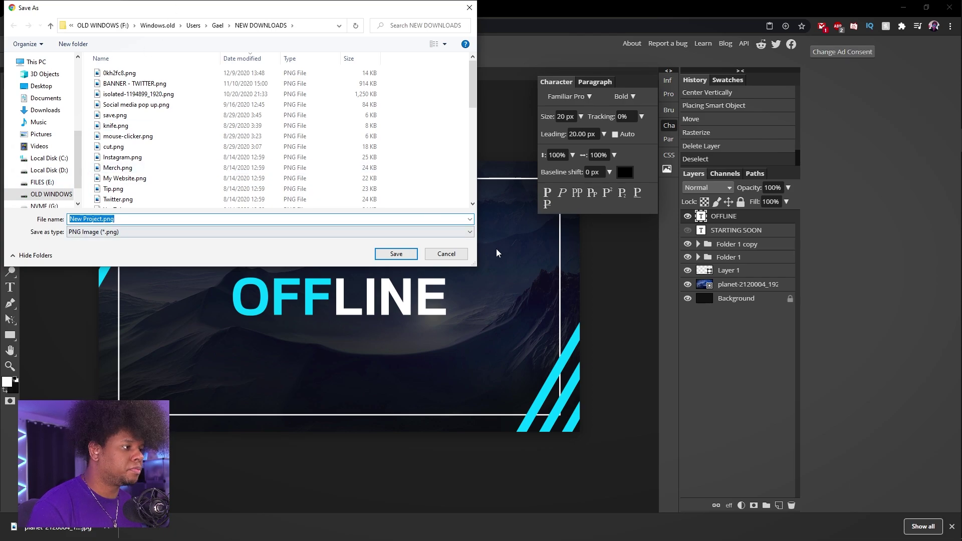
left_click(446, 253)
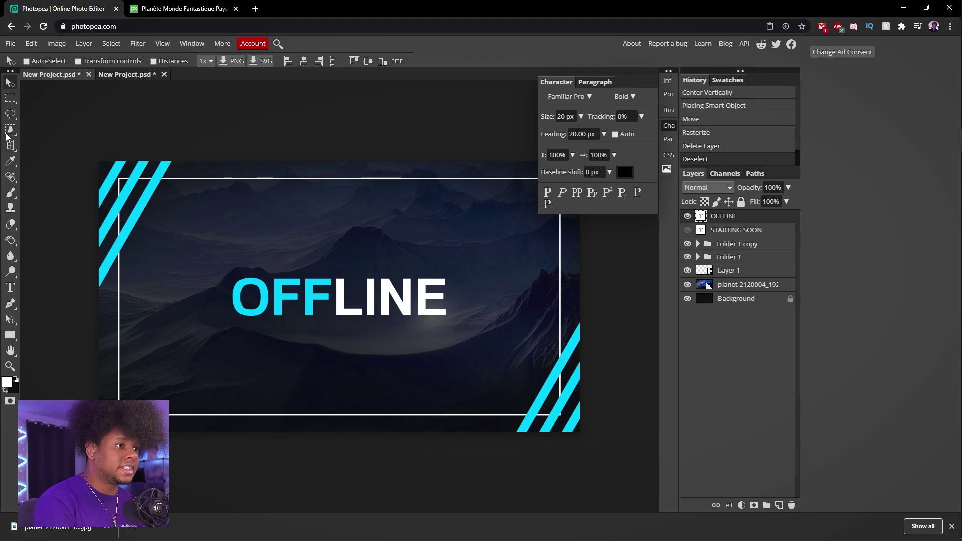
- Dismiss the browser's downloads bar and compare the Subscribe banner project with the OFFLINE screen project
left_click(951, 526)
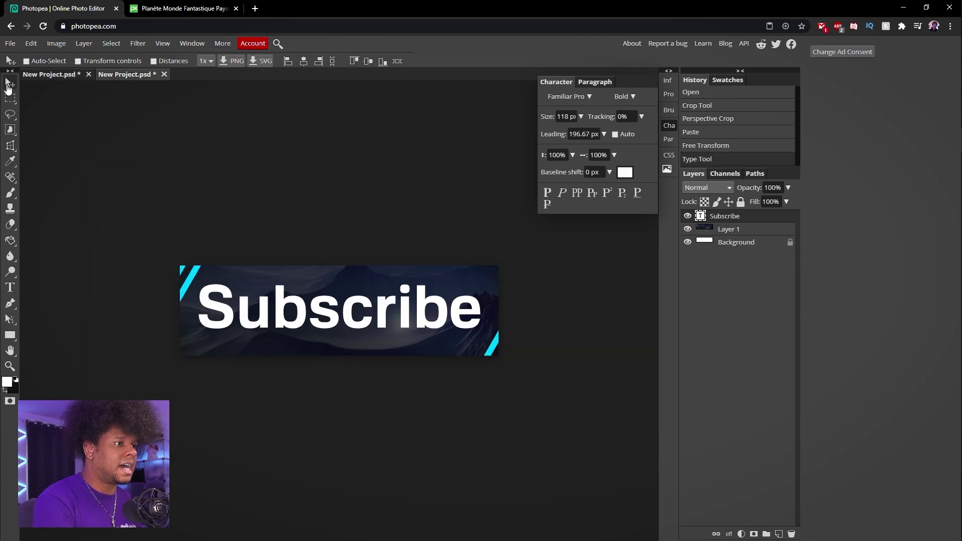
left_click(50, 73)
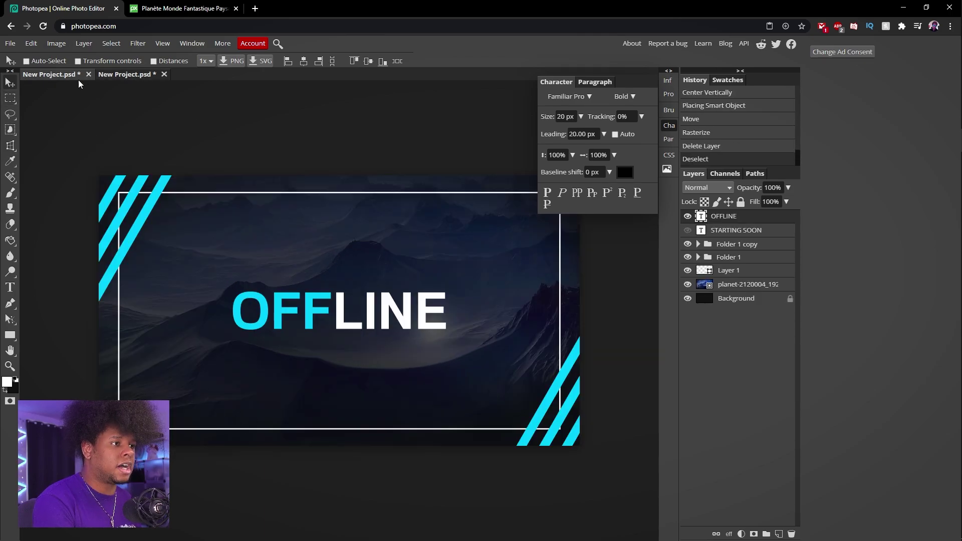
left_click(124, 75)
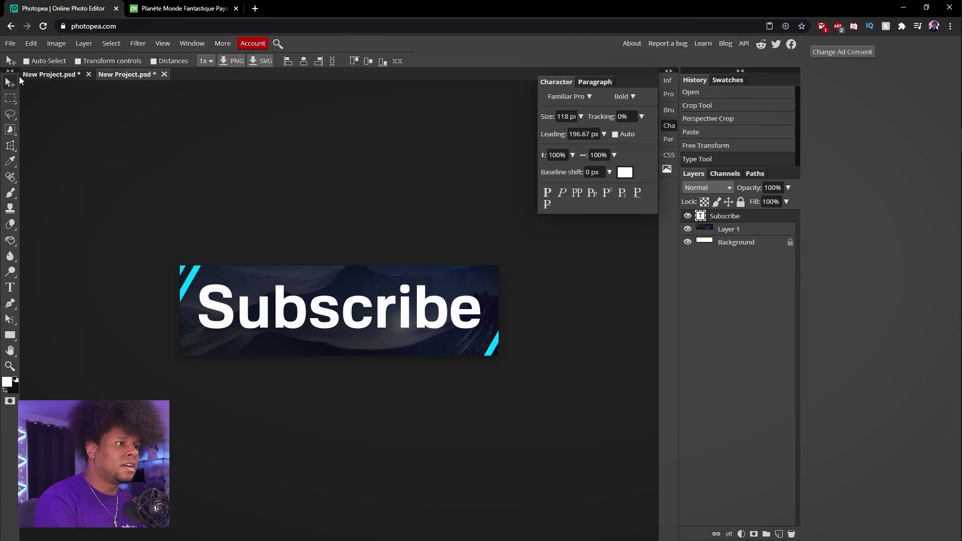
left_click(48, 75)
left_click(118, 73)
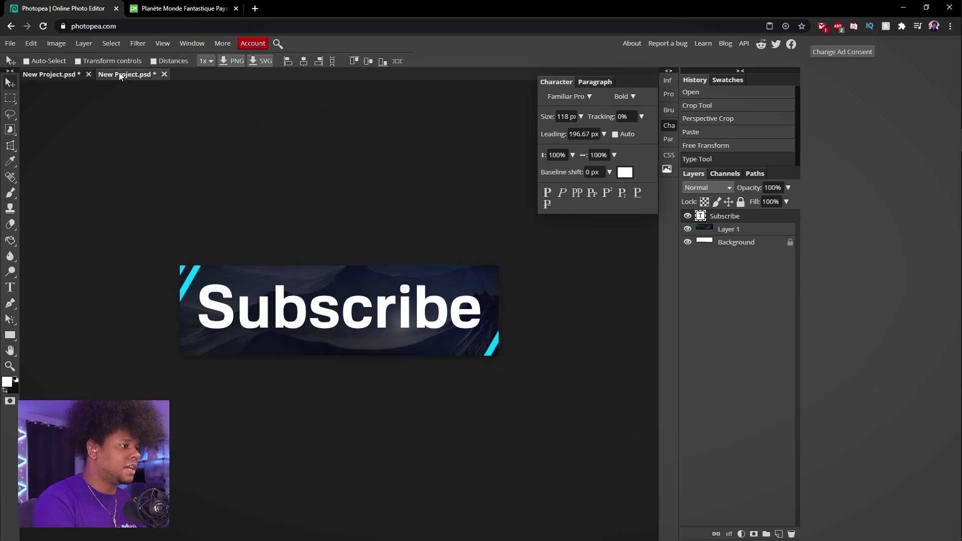
left_click(40, 74)
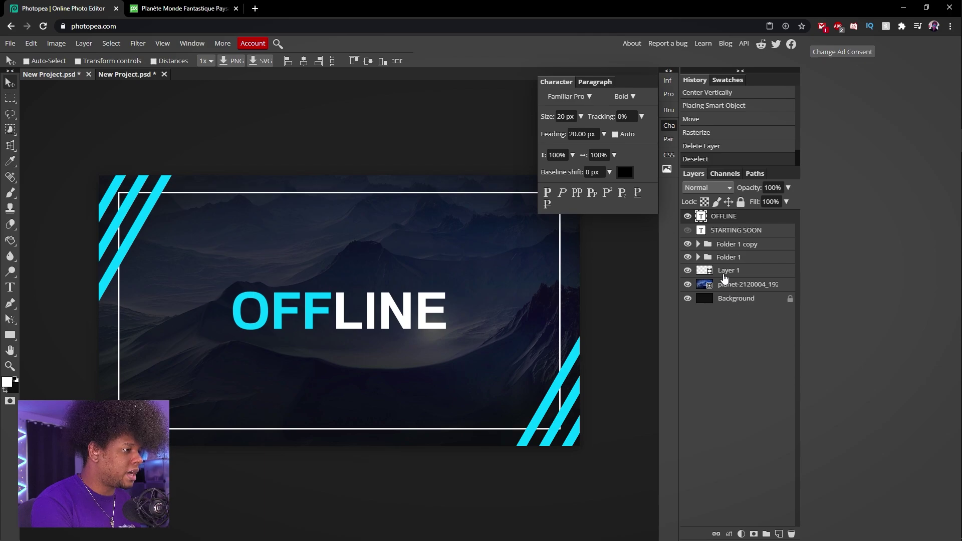